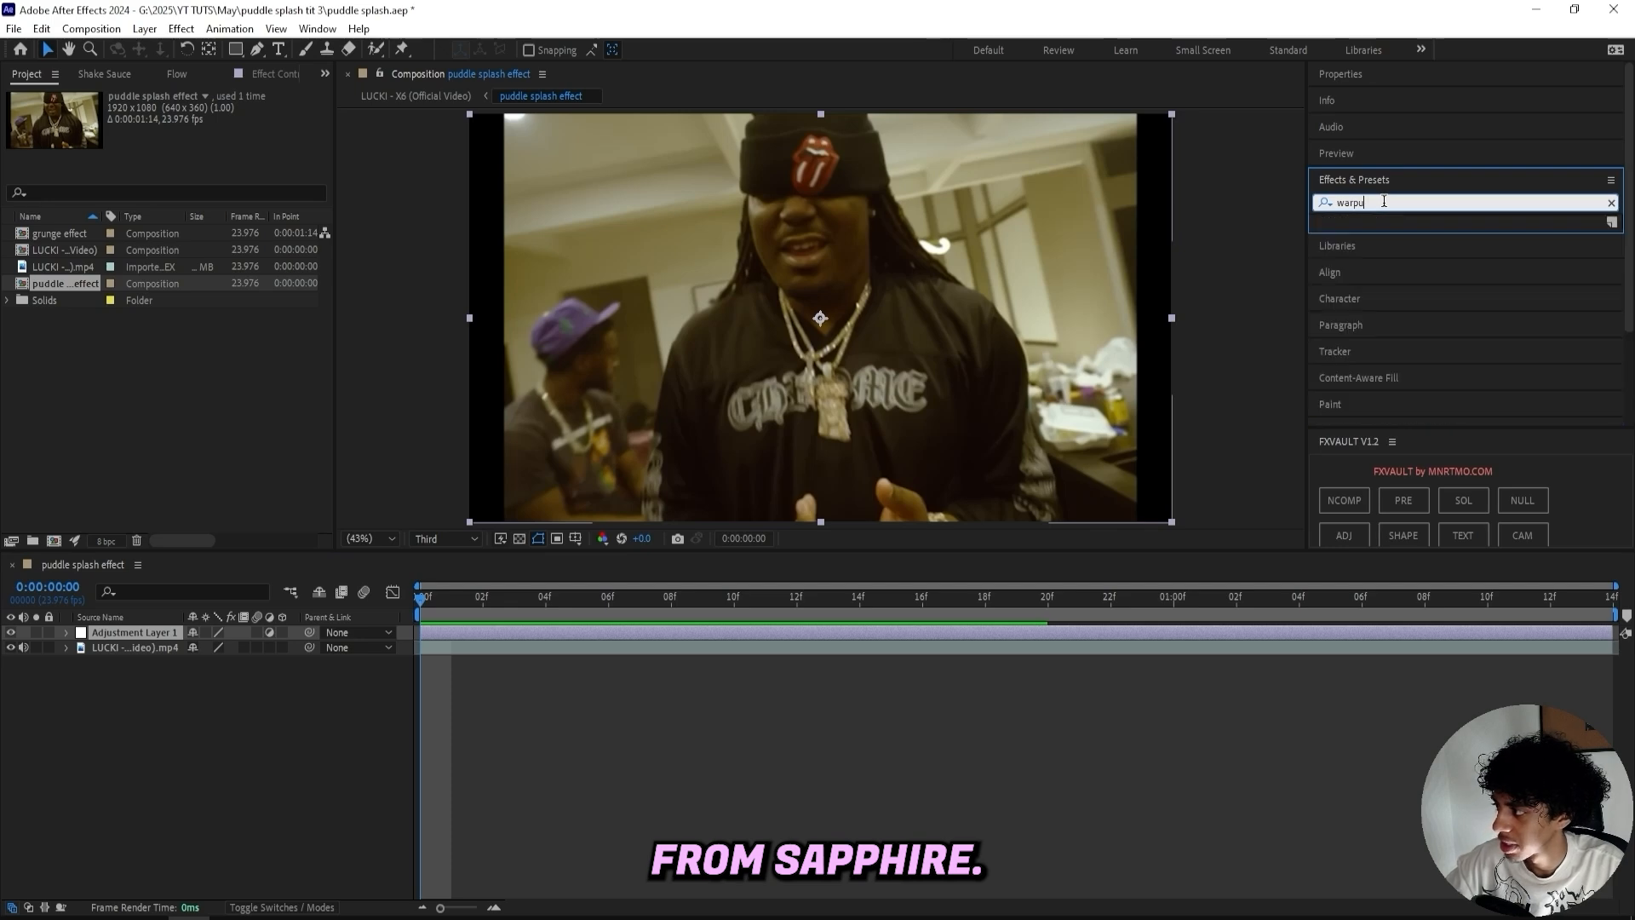
- Apply S_WarpBubble to the adjustment layer and set its Amplitude to 0.2
{"action": "left_click_drag", "start_coordinate": [1388, 243], "coordinate": [508, 630]}
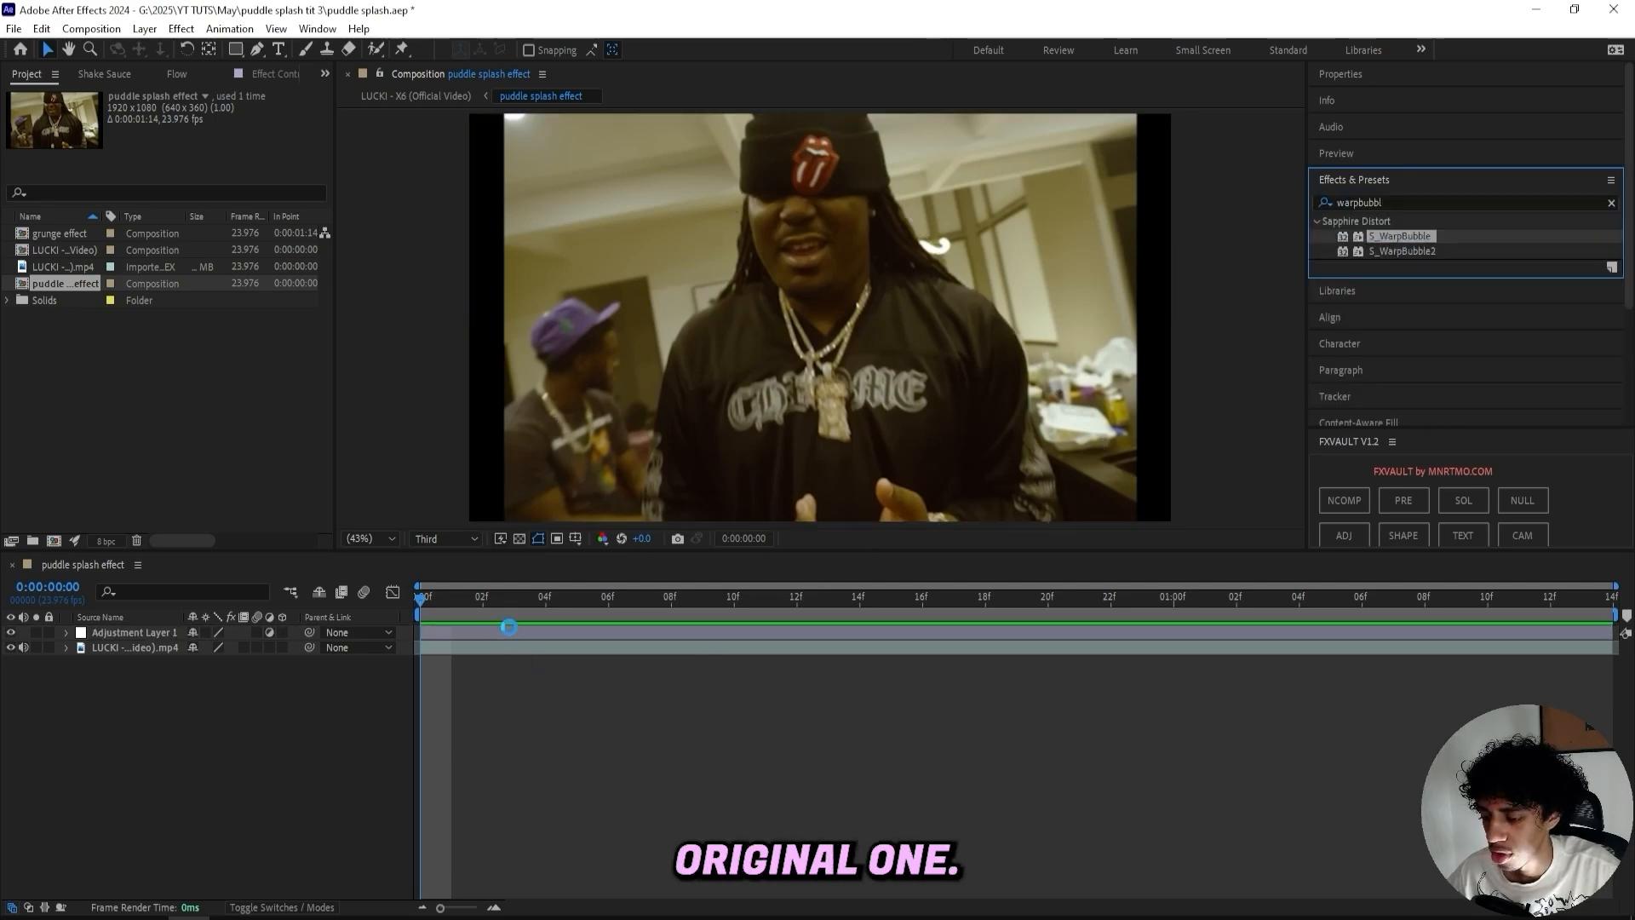
{"action": "left_click", "coordinate": [195, 216]}
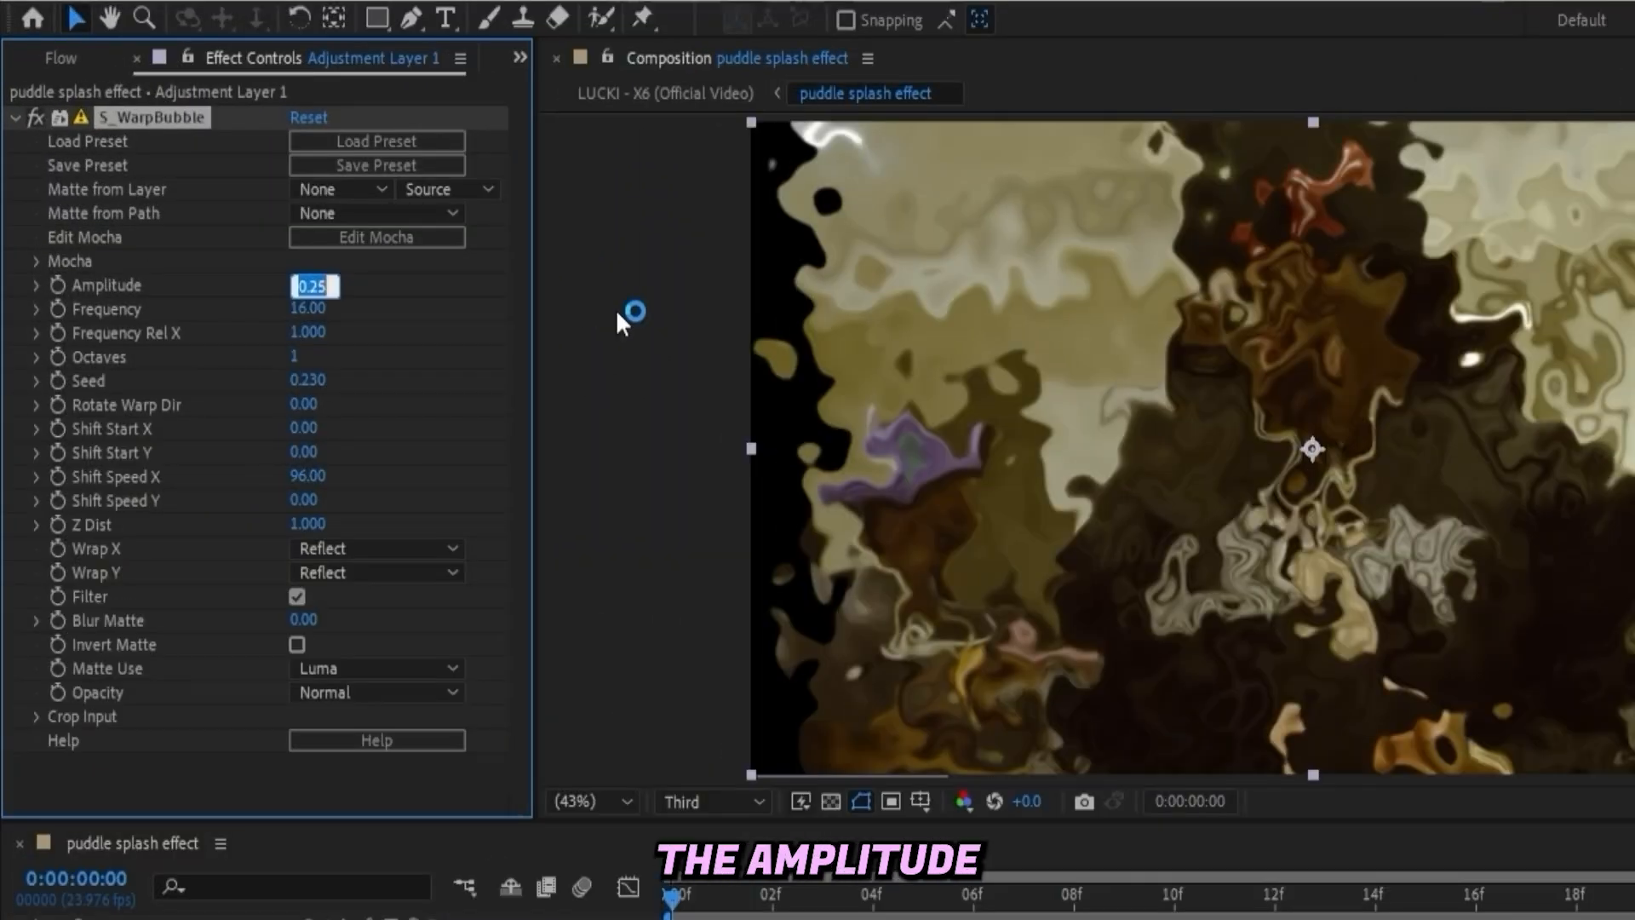
{"action": "key", "text": "BackSpace"}
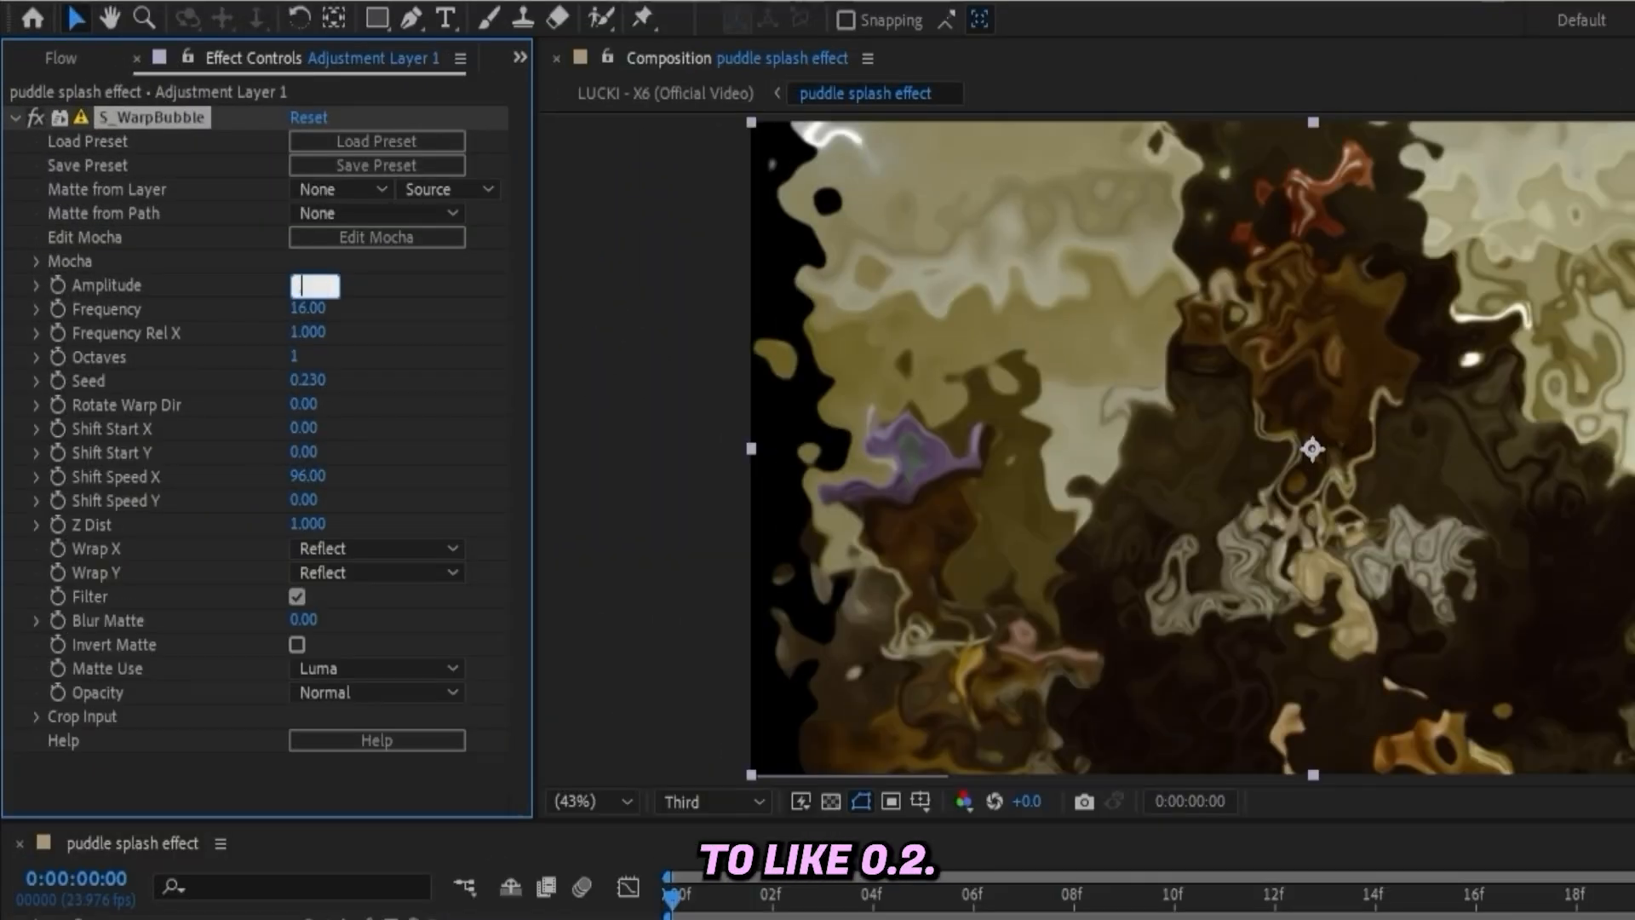
{"action": "type", "text": ".2"}
{"action": "key", "text": "Return"}
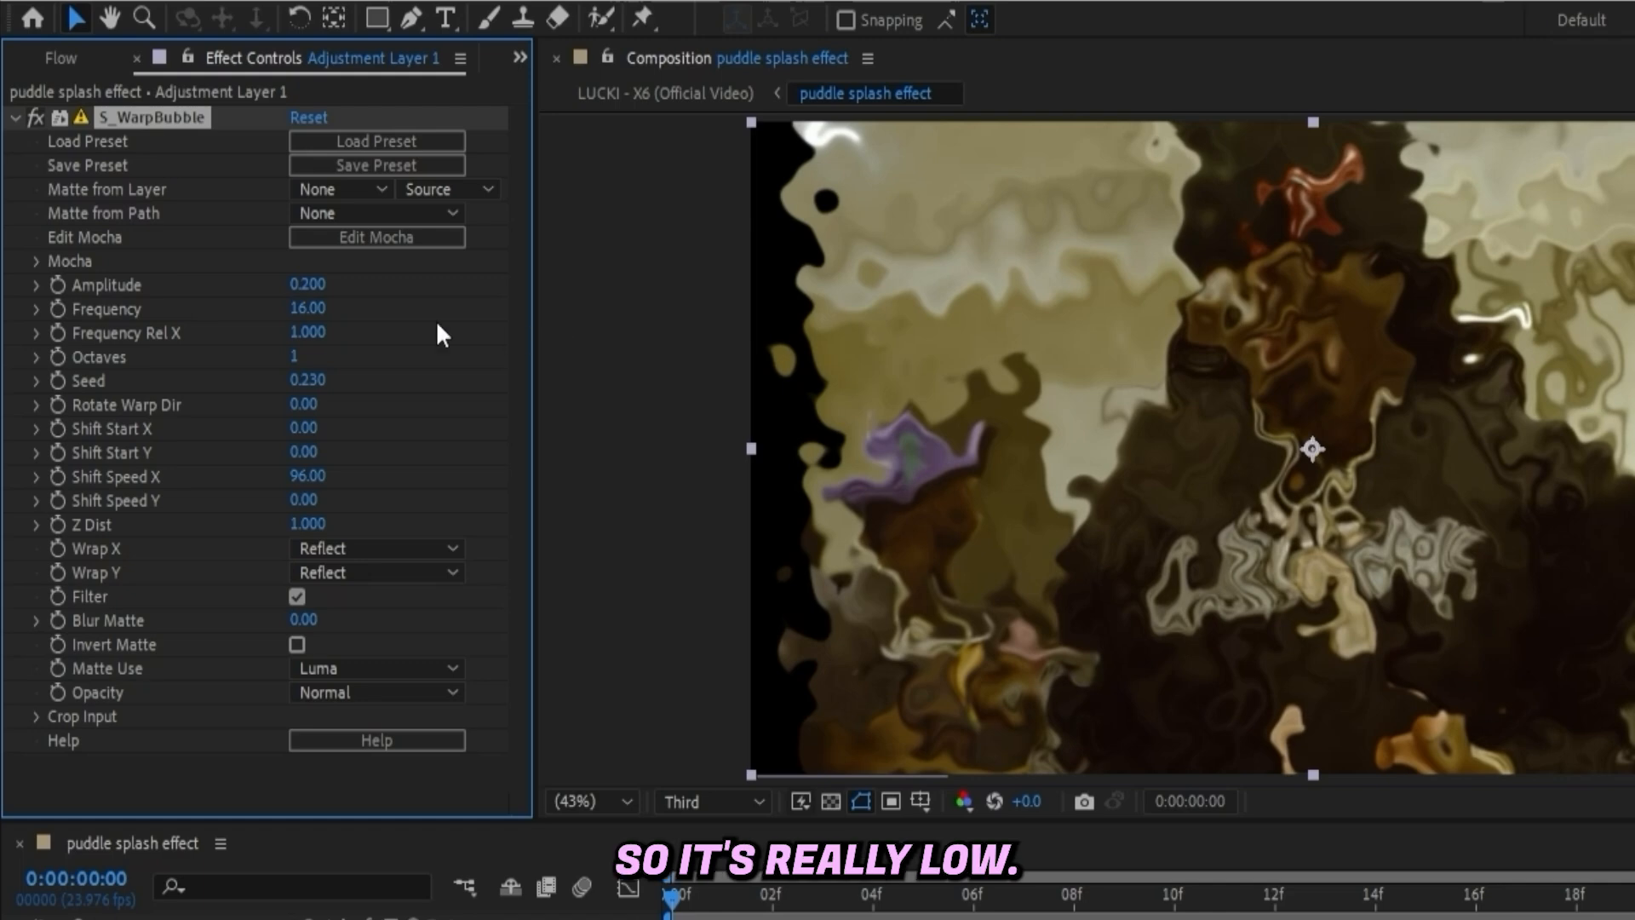
- Set the Warp Bubble Frequency to 5
{"action": "left_click", "coordinate": [305, 312]}
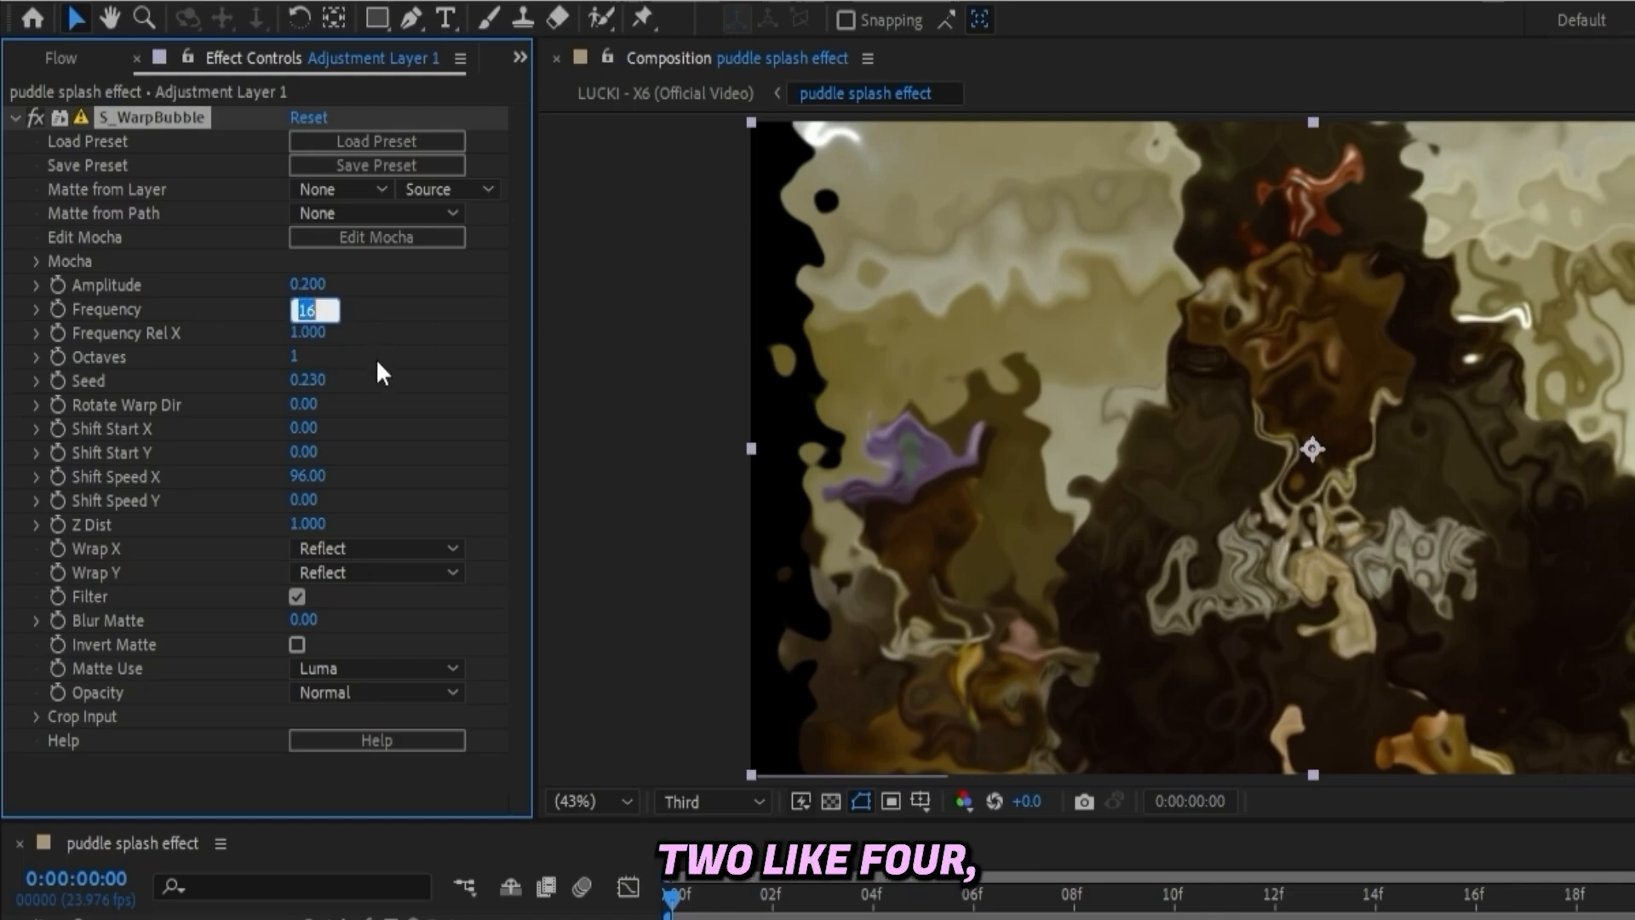
{"action": "type", "text": "5"}
{"action": "key", "text": "Return"}
- Set the Warp Bubble Frequency to 9 and fine-tune it by scrubbing the value
{"action": "key", "text": "Return"}
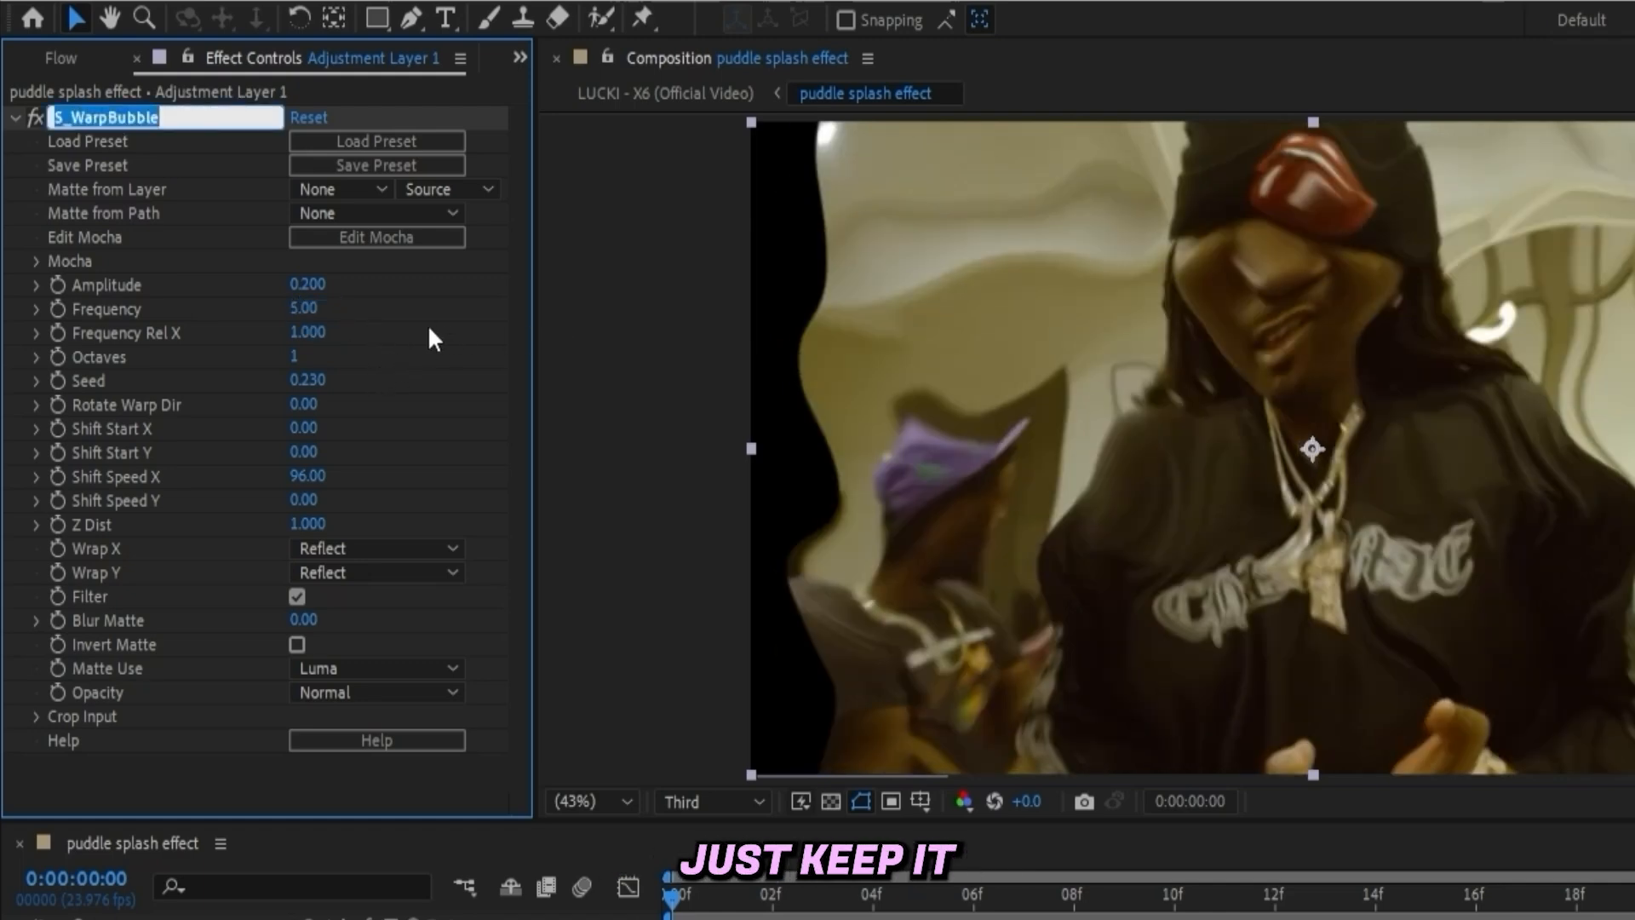
{"action": "left_click", "coordinate": [303, 308]}
{"action": "type", "text": "9"}
{"action": "key", "text": "Return"}
{"action": "left_click_drag", "start_coordinate": [355, 309], "coordinate": [310, 310]}
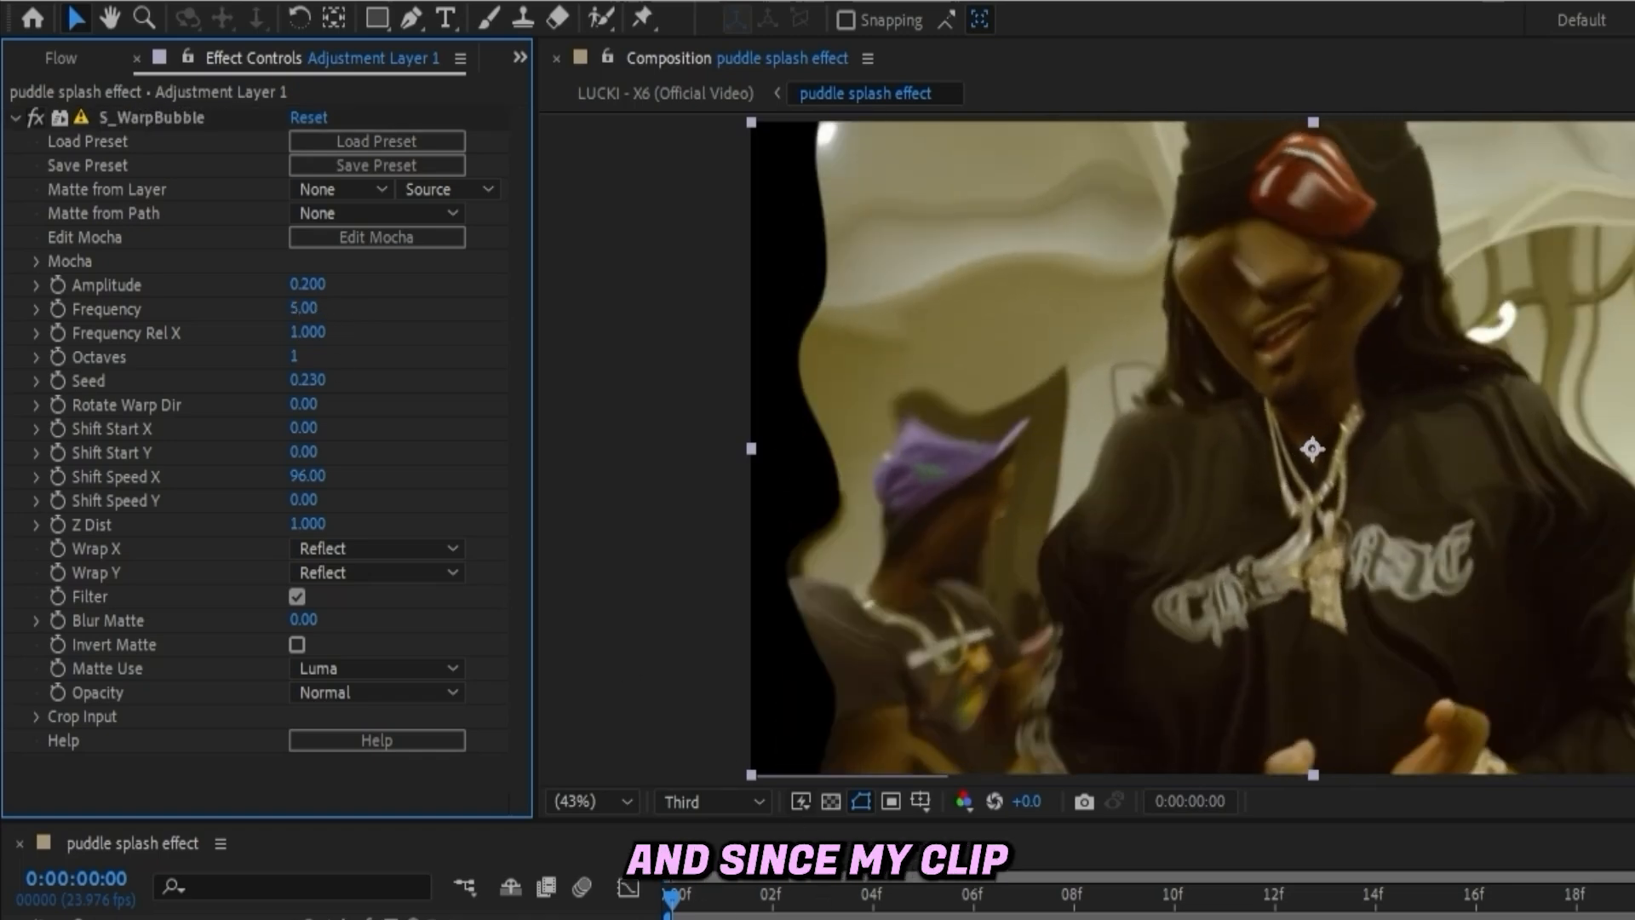
- Scrub through the timeline to preview the warp and review the composition settings
{"action": "left_click_drag", "start_coordinate": [673, 896], "coordinate": [1176, 895]}
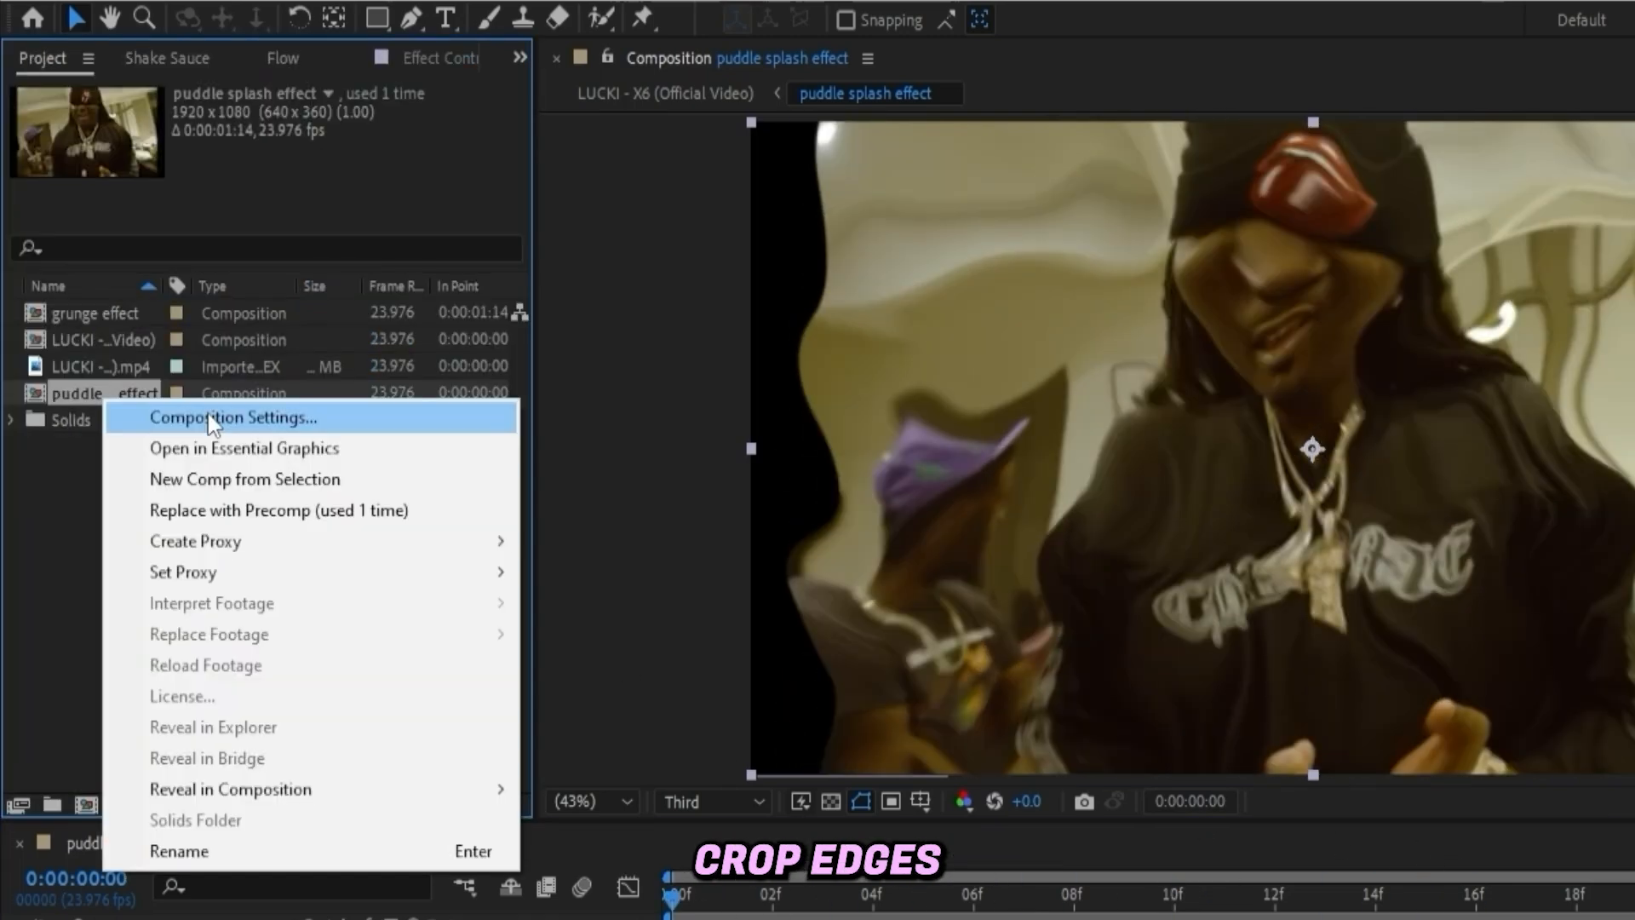
{"action": "left_click", "coordinate": [238, 416]}
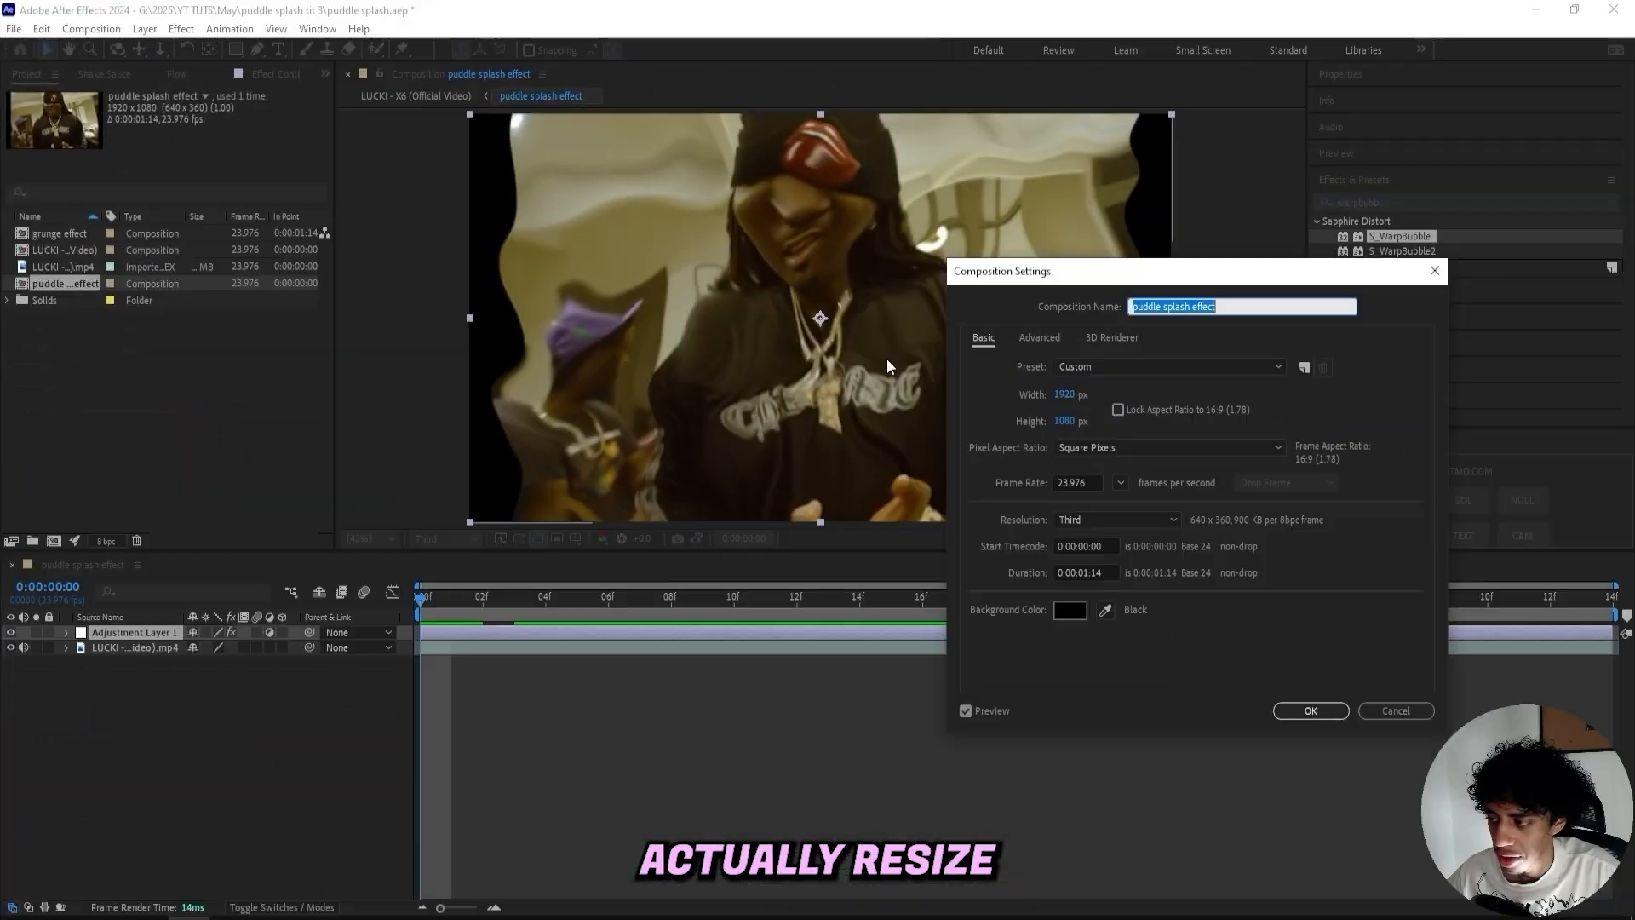
{"action": "left_click_drag", "start_coordinate": [1071, 400], "coordinate": [1050, 397]}
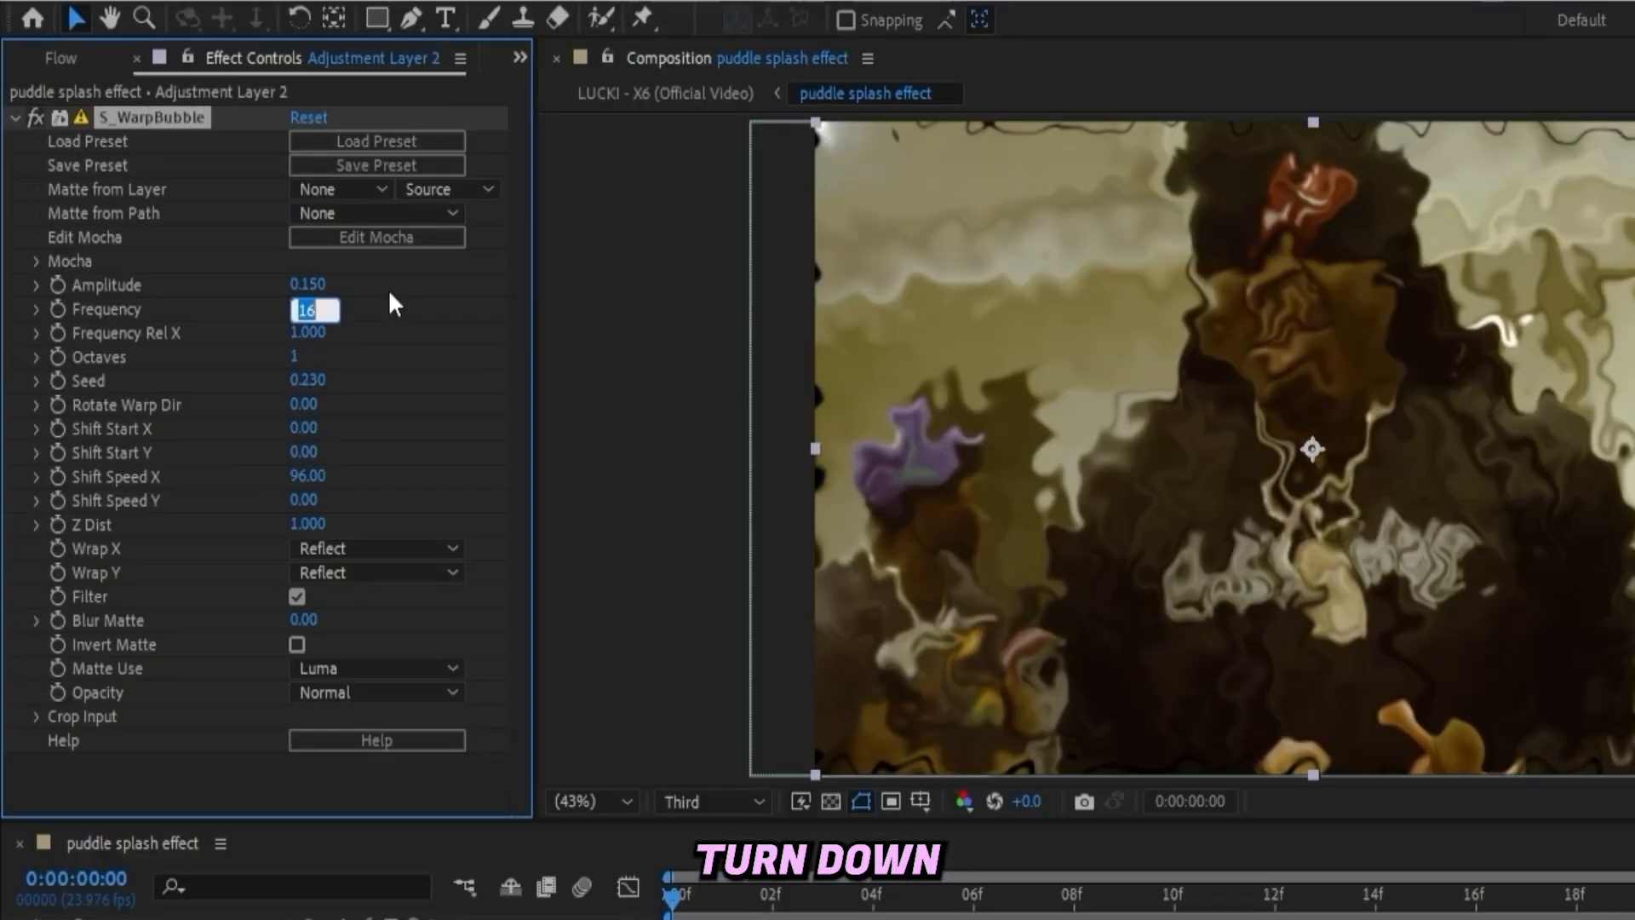
- Set the second adjustment layer's Warp Bubble Frequency to 6
{"action": "type", "text": "6"}
{"action": "key", "text": "Return"}
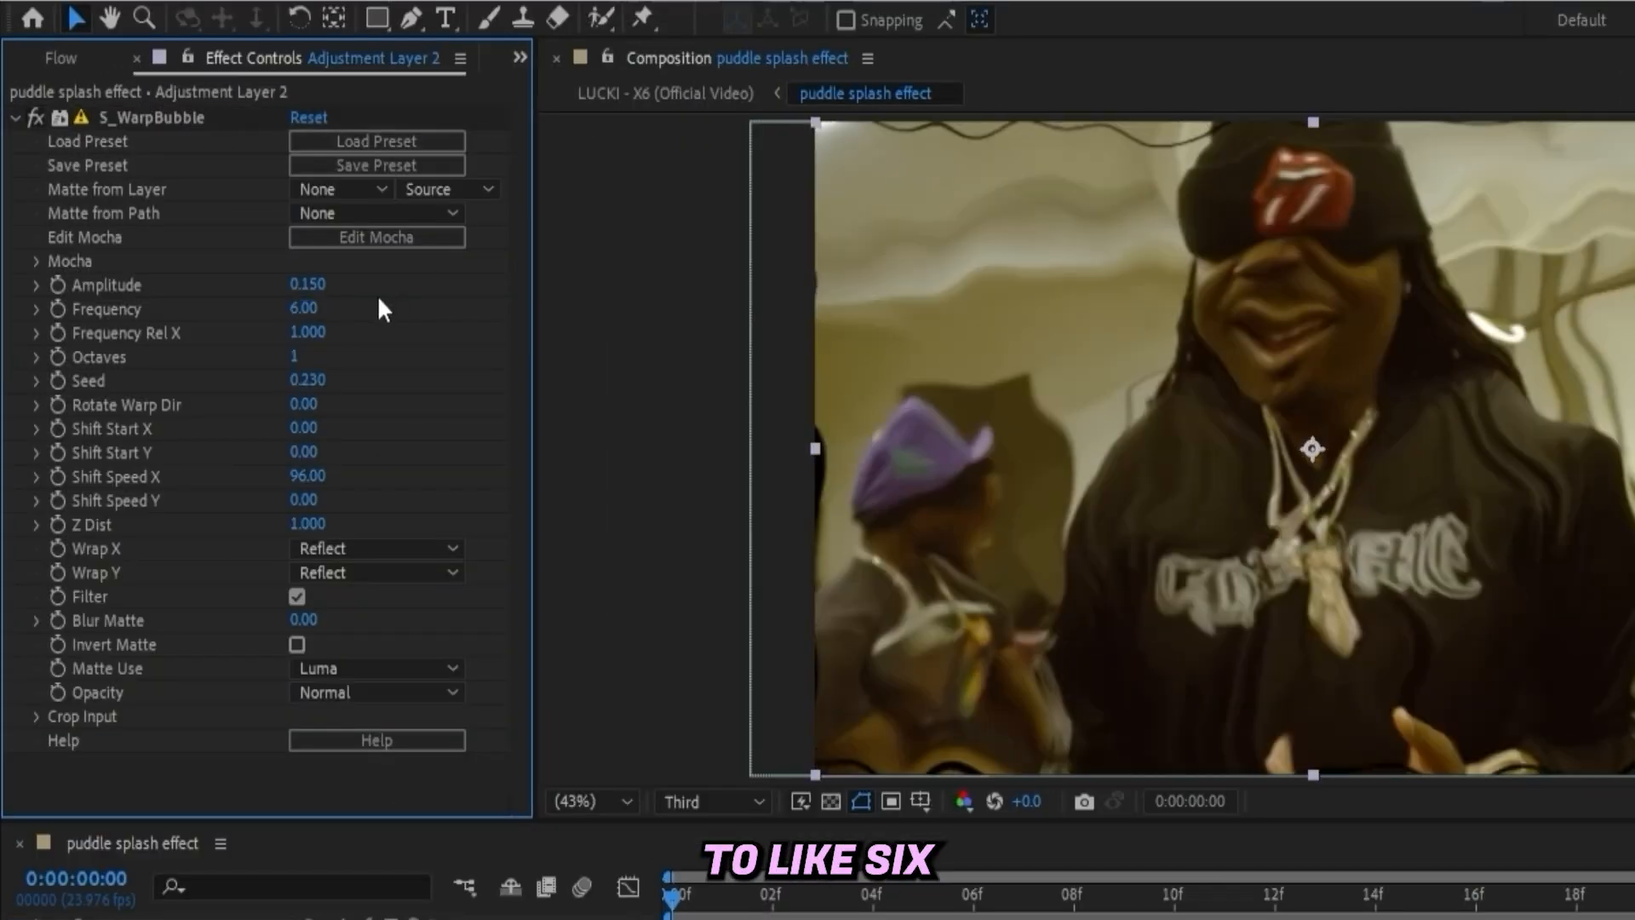
{"action": "left_click_drag", "start_coordinate": [298, 294], "coordinate": [294, 299]}
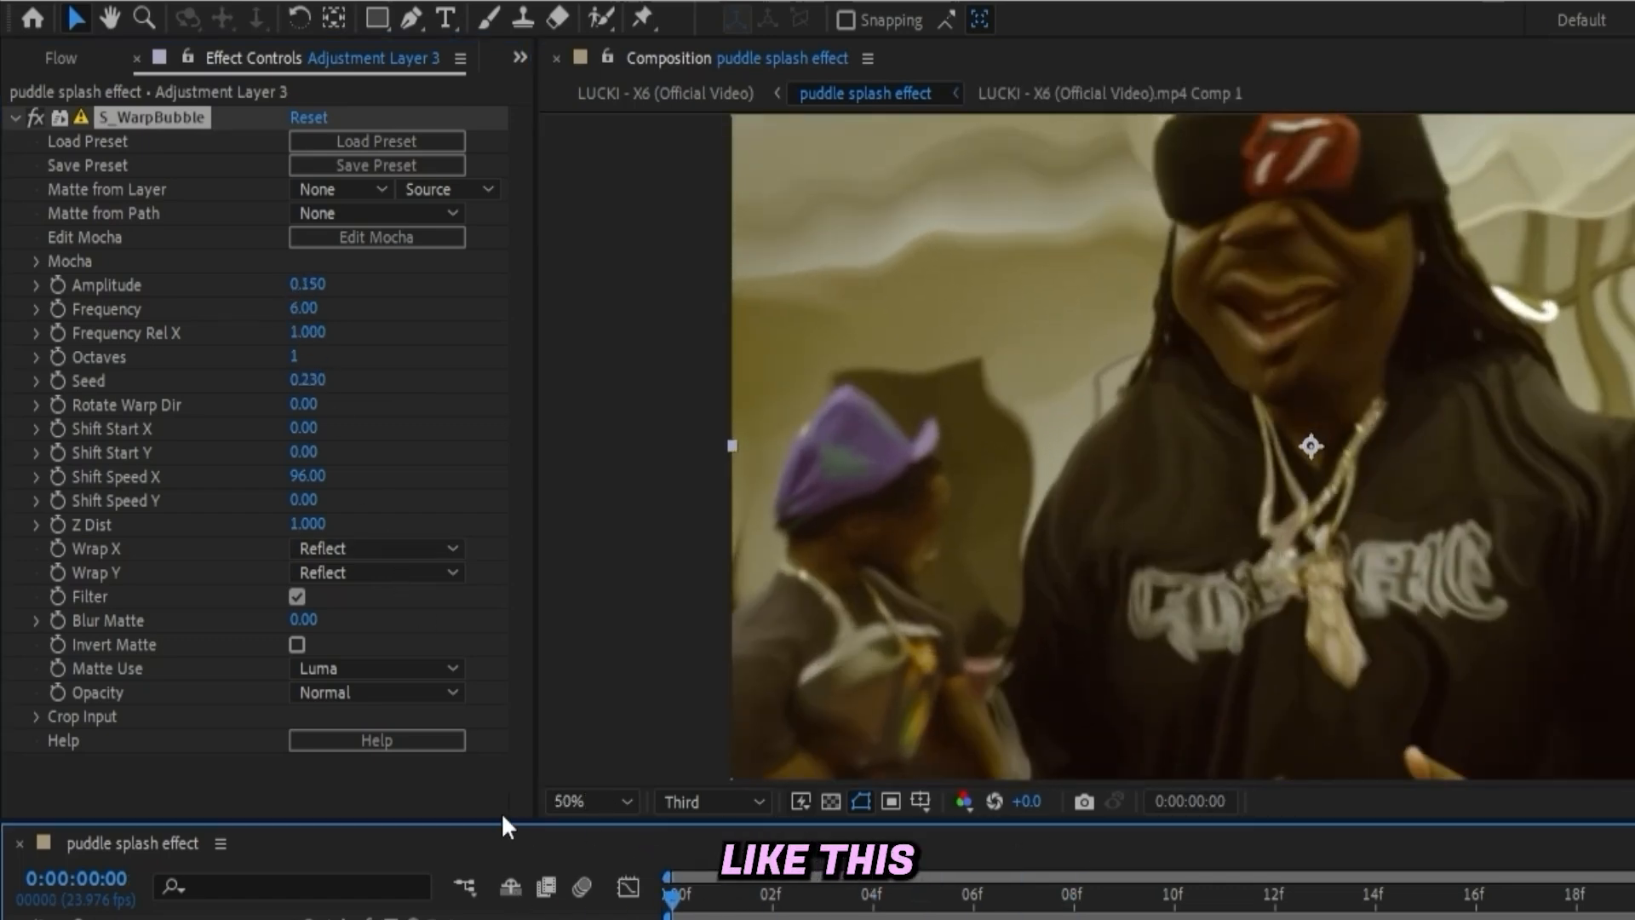
- On the third adjustment layer, add starting keyframes for Warp Bubble Amplitude and Rotate Warp Dir
{"action": "left_click", "coordinate": [57, 284]}
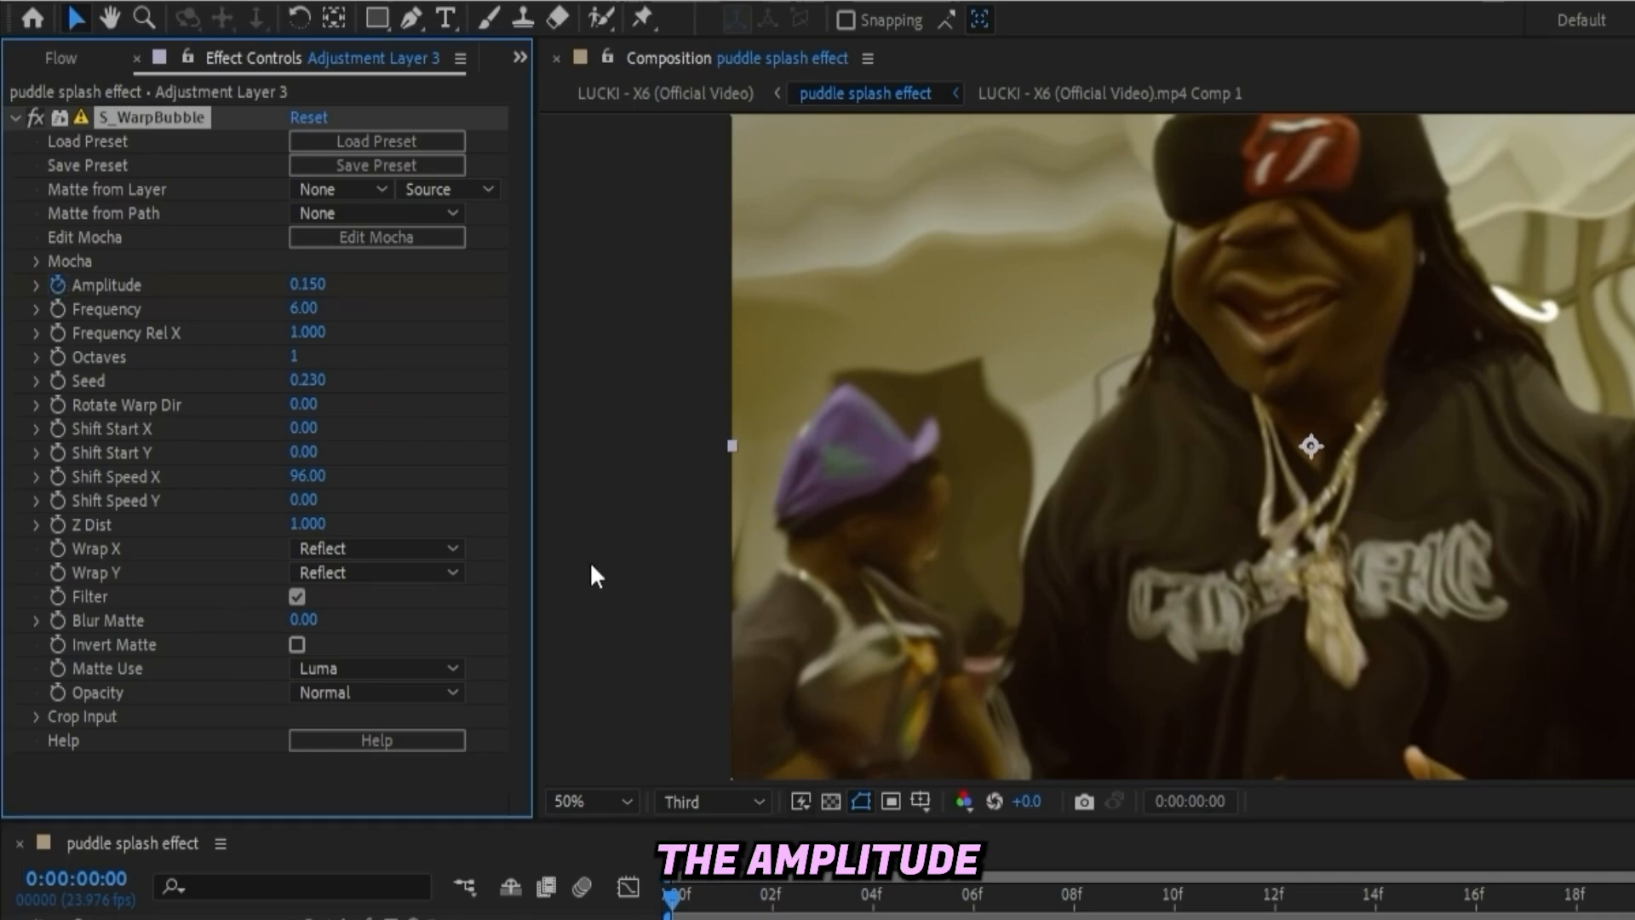
{"action": "left_click", "coordinate": [36, 404]}
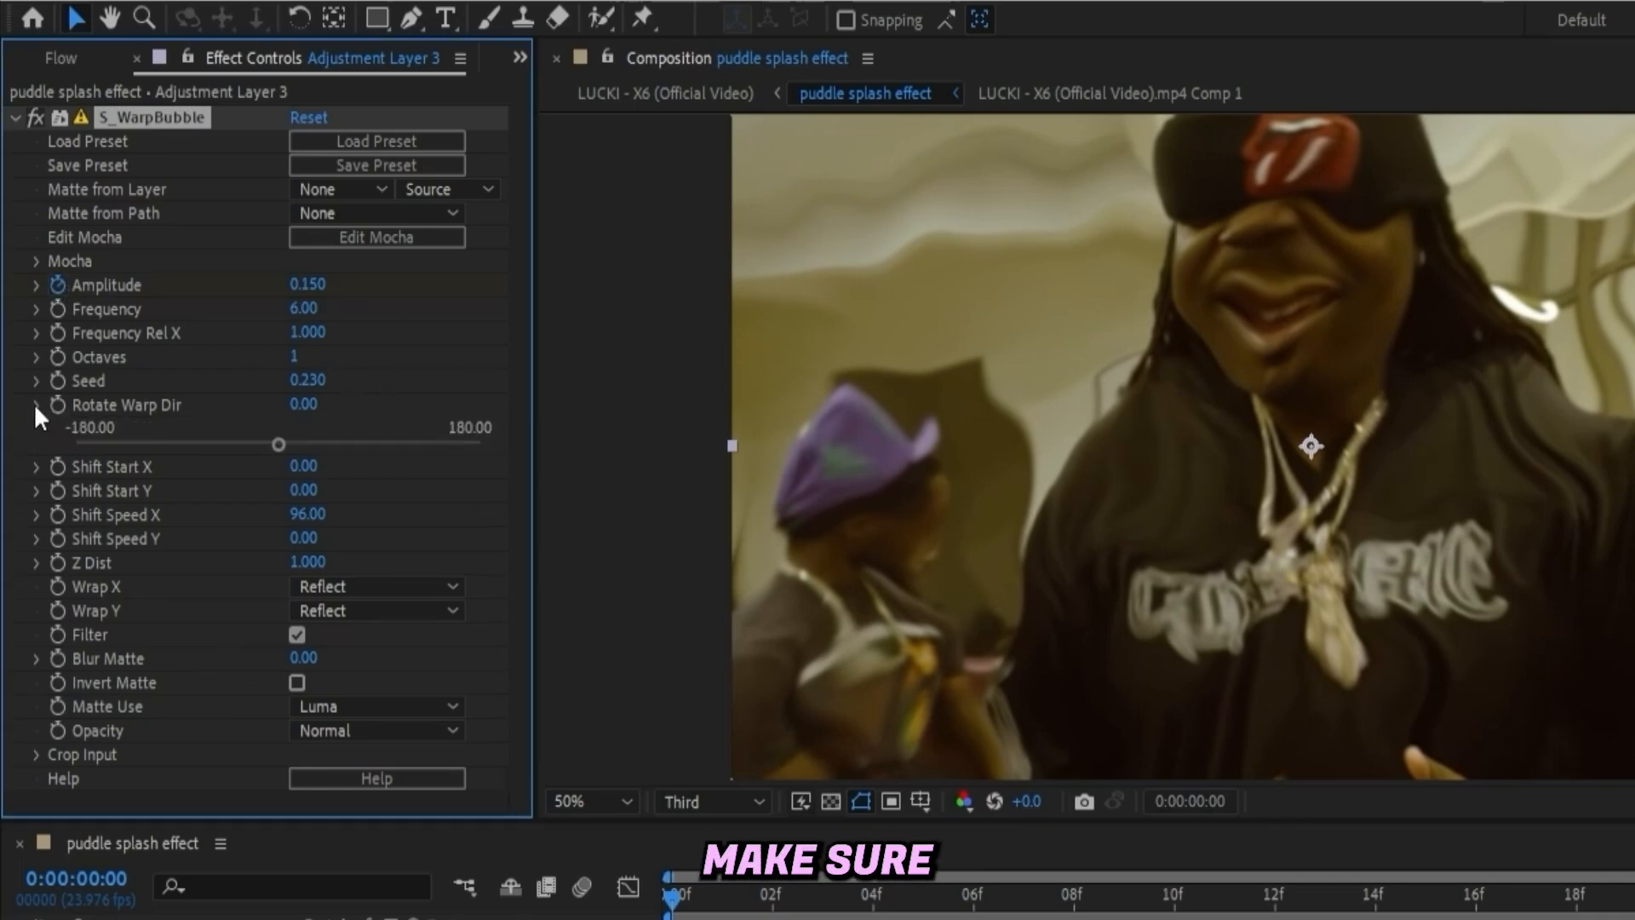
{"action": "left_click", "coordinate": [34, 403]}
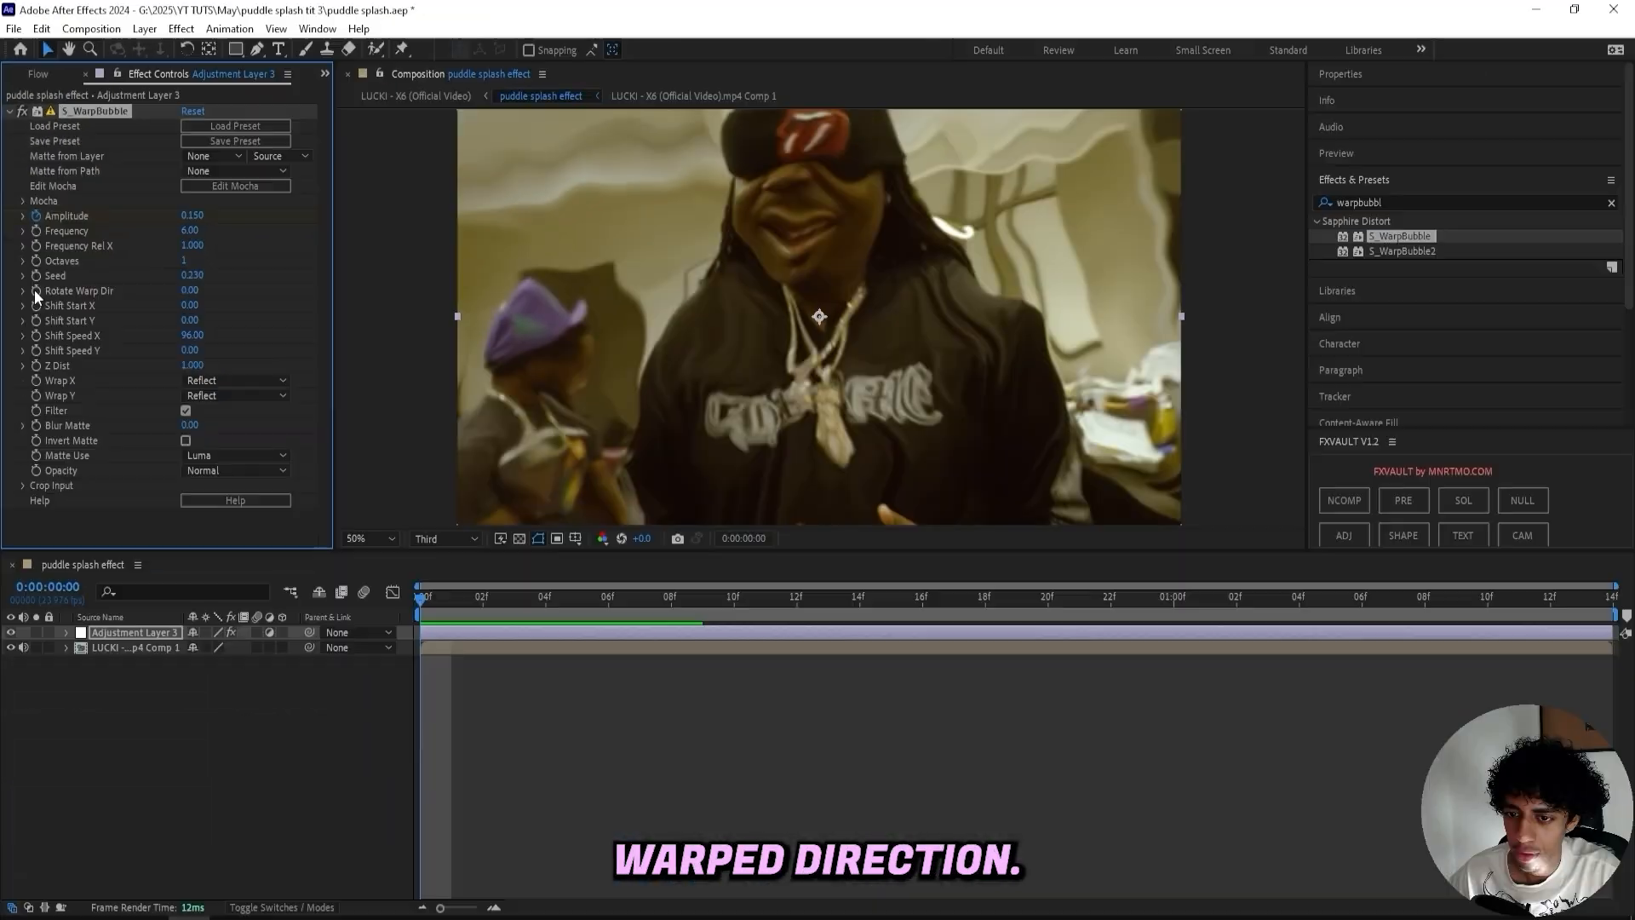
- At 1 second 1 frame, set Amplitude to 0 and Rotate Warp Dir to 90
{"action": "left_click_drag", "start_coordinate": [445, 603], "coordinate": [1197, 606]}
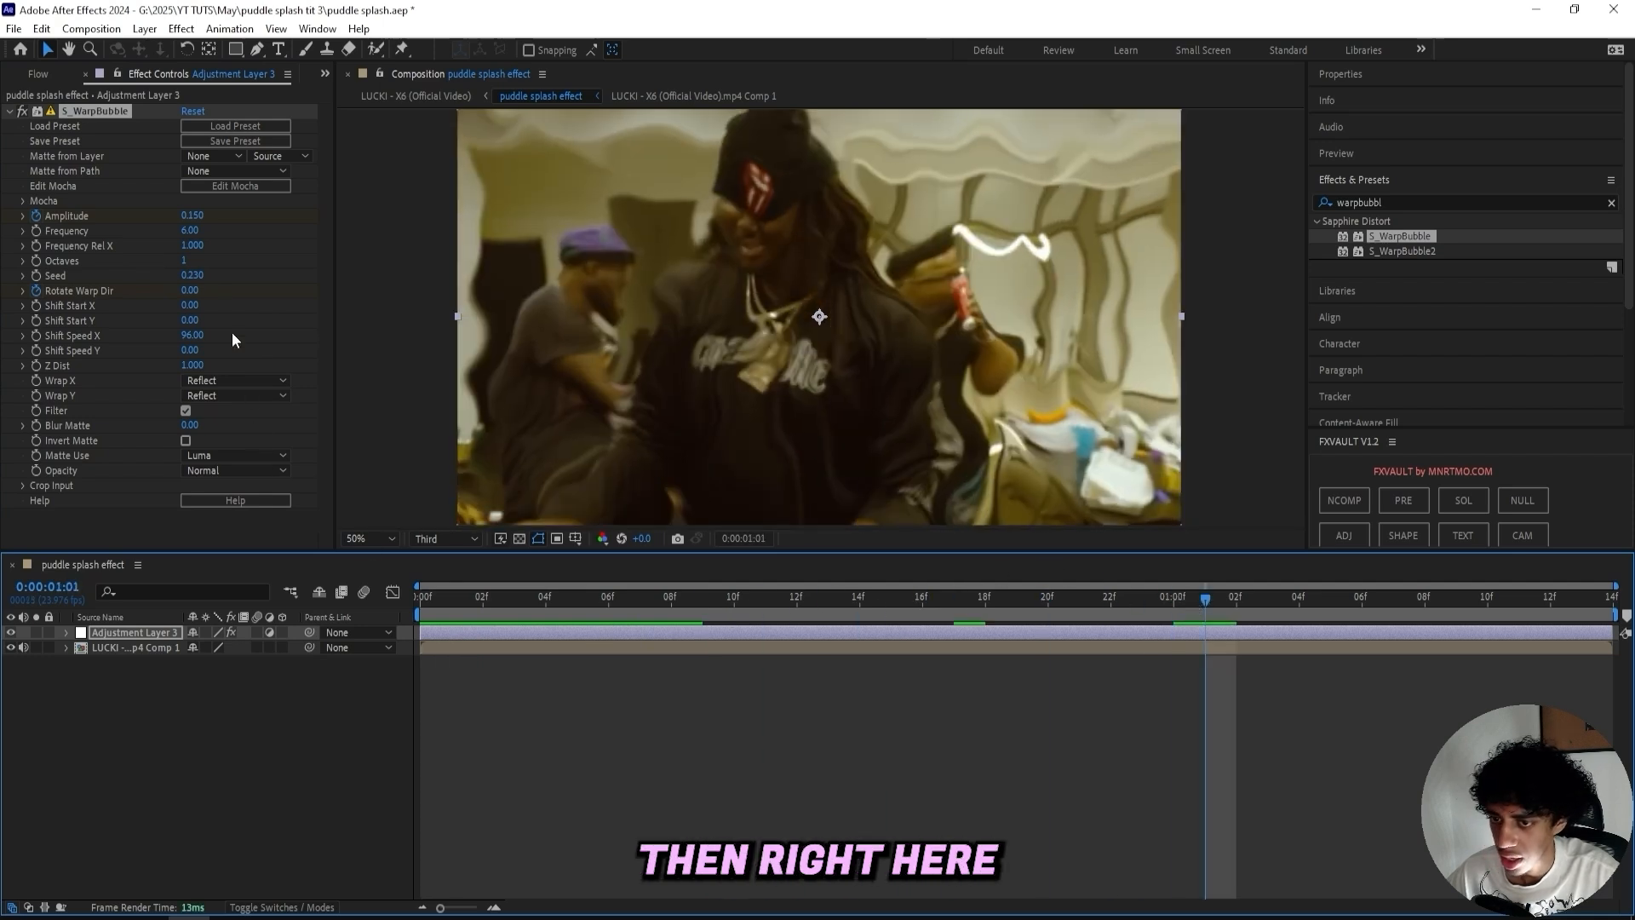
{"action": "left_click", "coordinate": [192, 215]}
{"action": "type", "text": "0"}
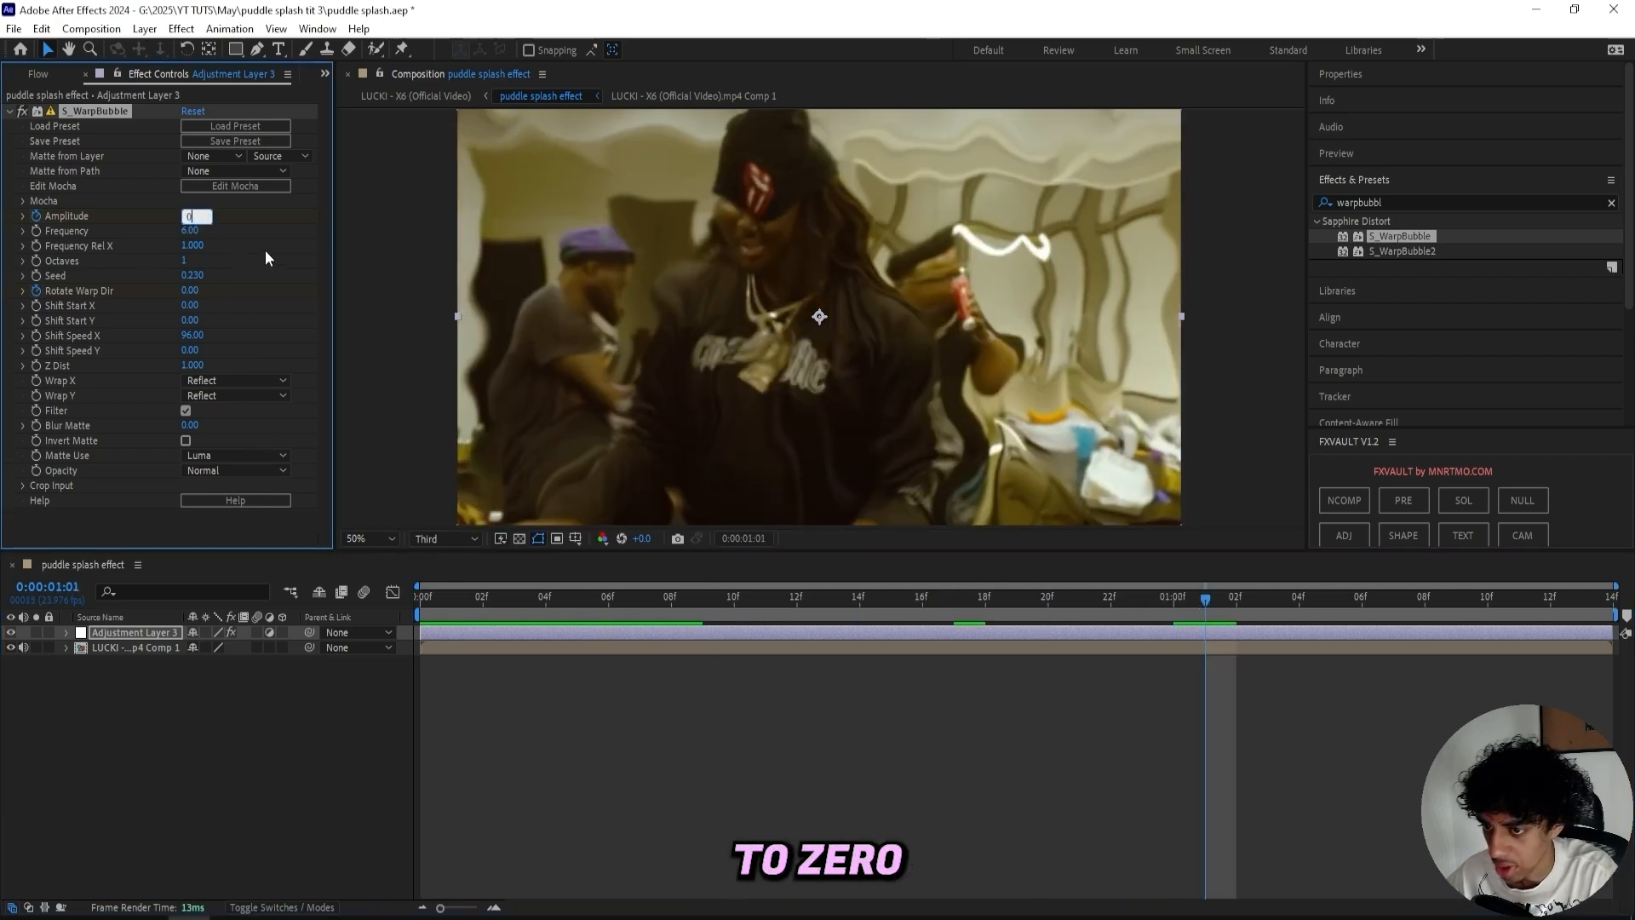
{"action": "key", "text": "Return"}
{"action": "left_click_drag", "start_coordinate": [190, 290], "coordinate": [249, 282]}
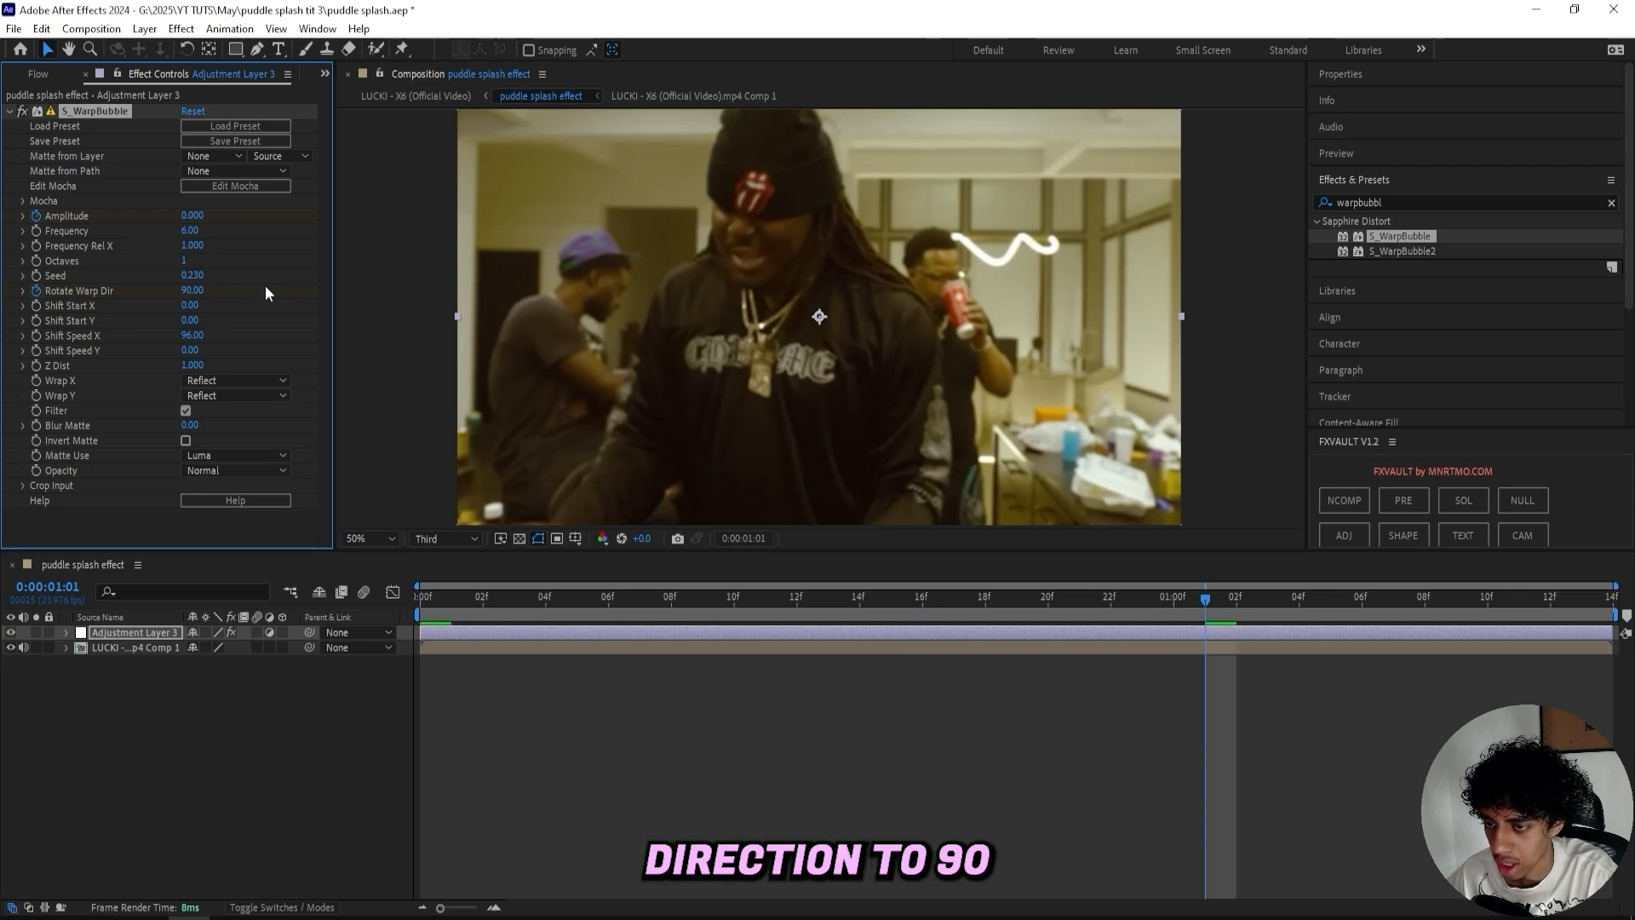
- Reveal the layer's keyframes, keyframe Frequency, and set it to 1 at 1 second 1 frame
{"action": "left_click_drag", "start_coordinate": [1205, 596], "coordinate": [417, 596]}
{"action": "key", "text": "u"}
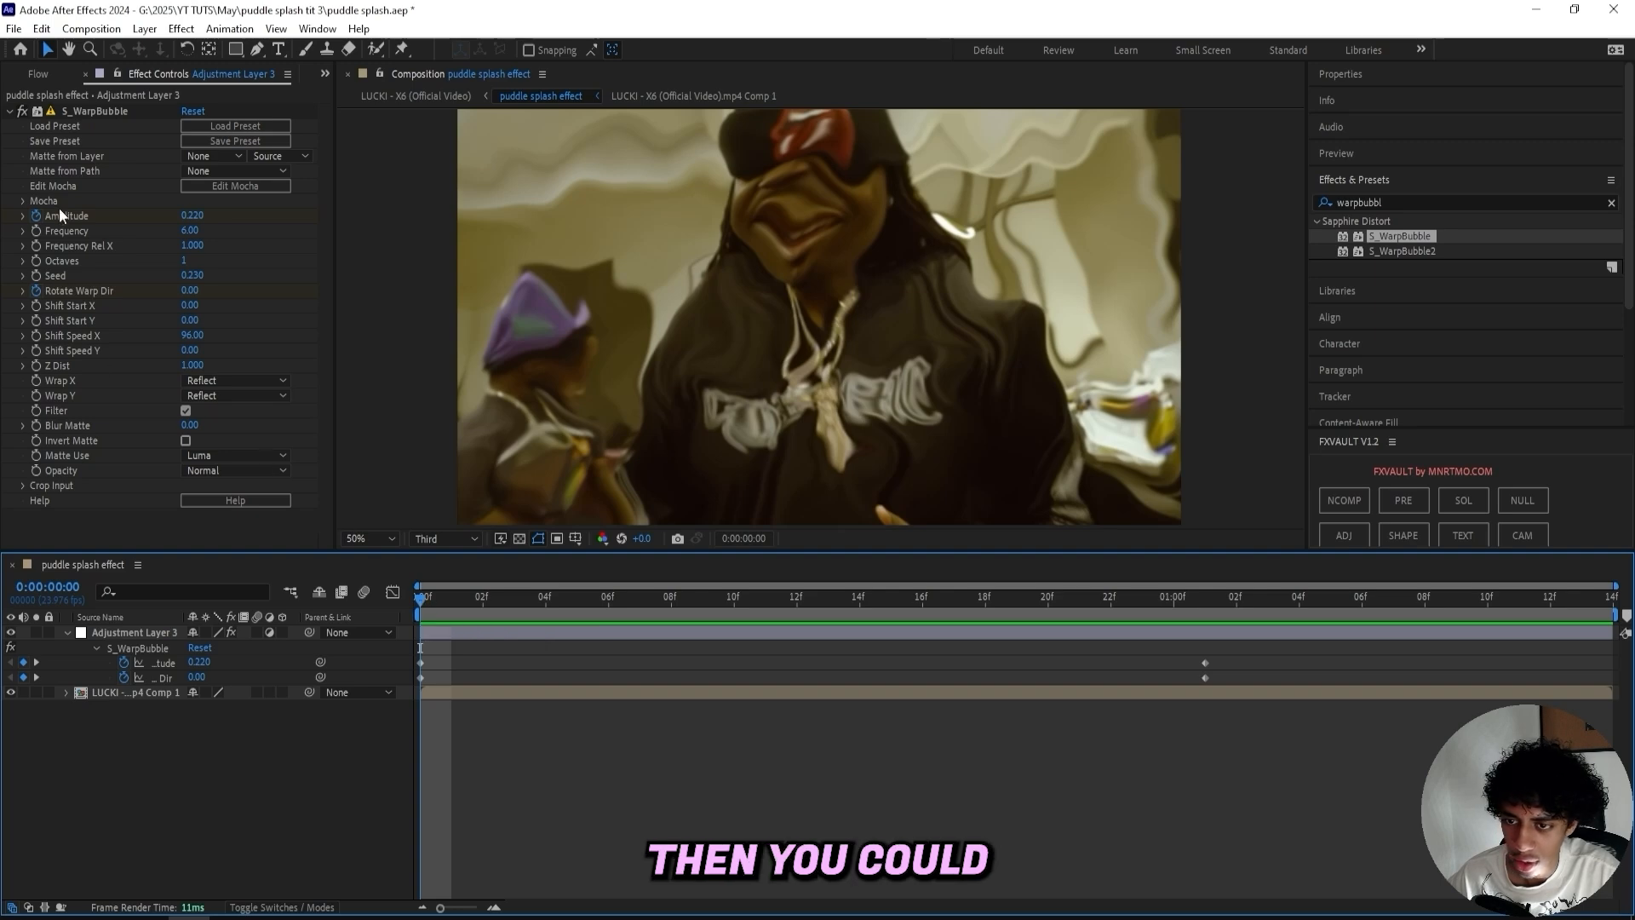
{"action": "left_click", "coordinate": [34, 230]}
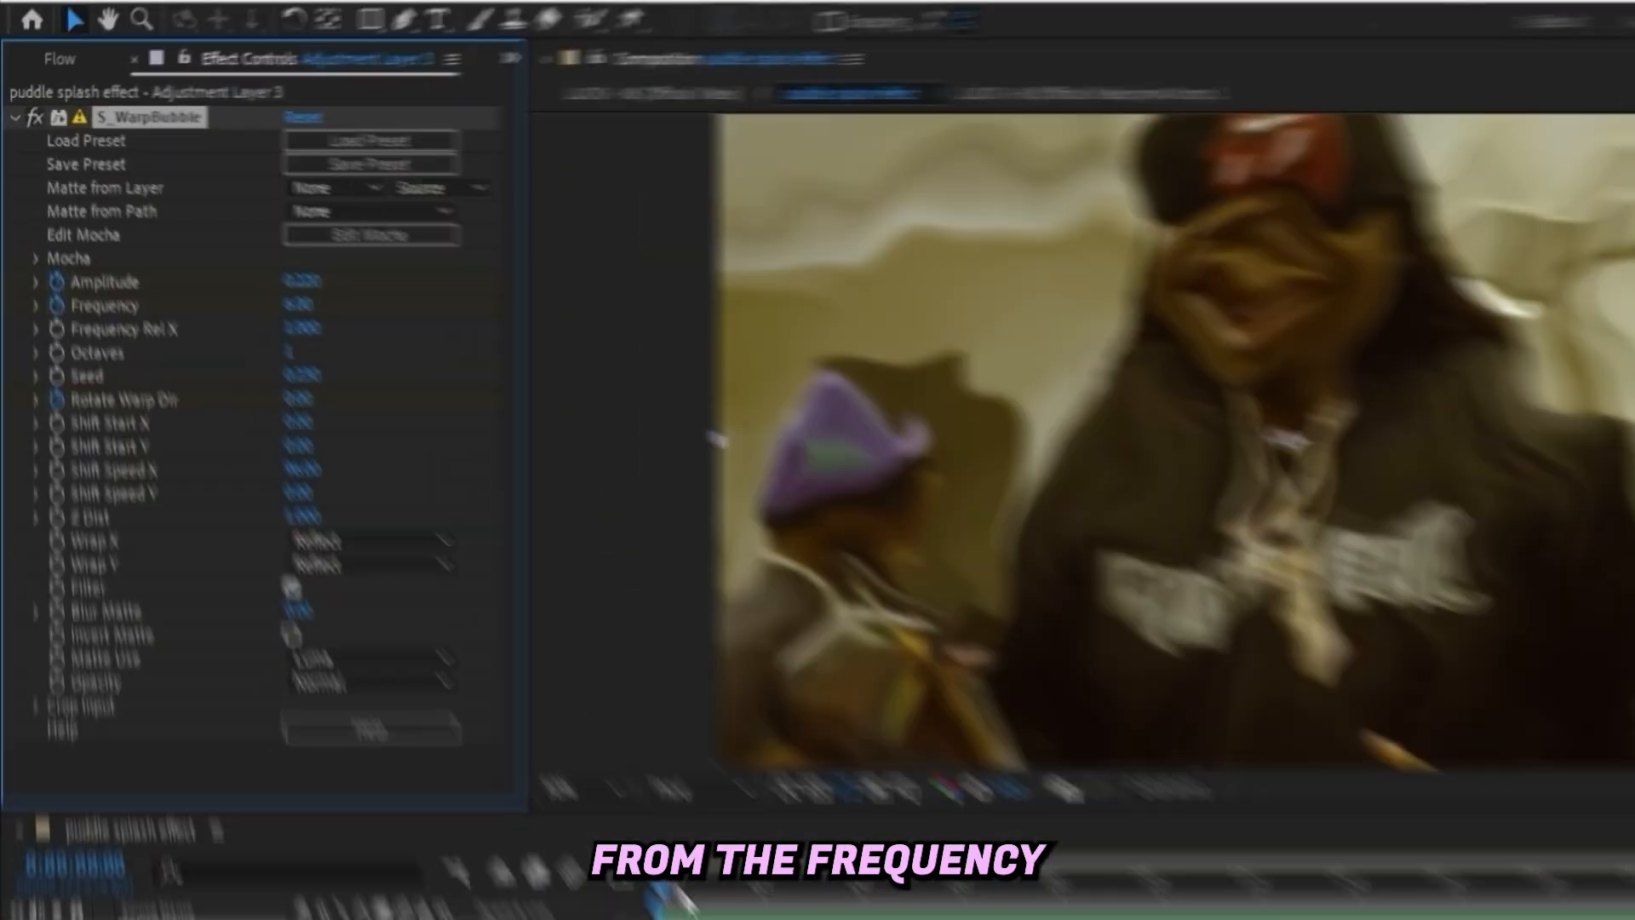
{"action": "left_click_drag", "start_coordinate": [673, 887], "coordinate": [1634, 896]}
{"action": "left_click", "coordinate": [299, 307]}
{"action": "type", "text": "1"}
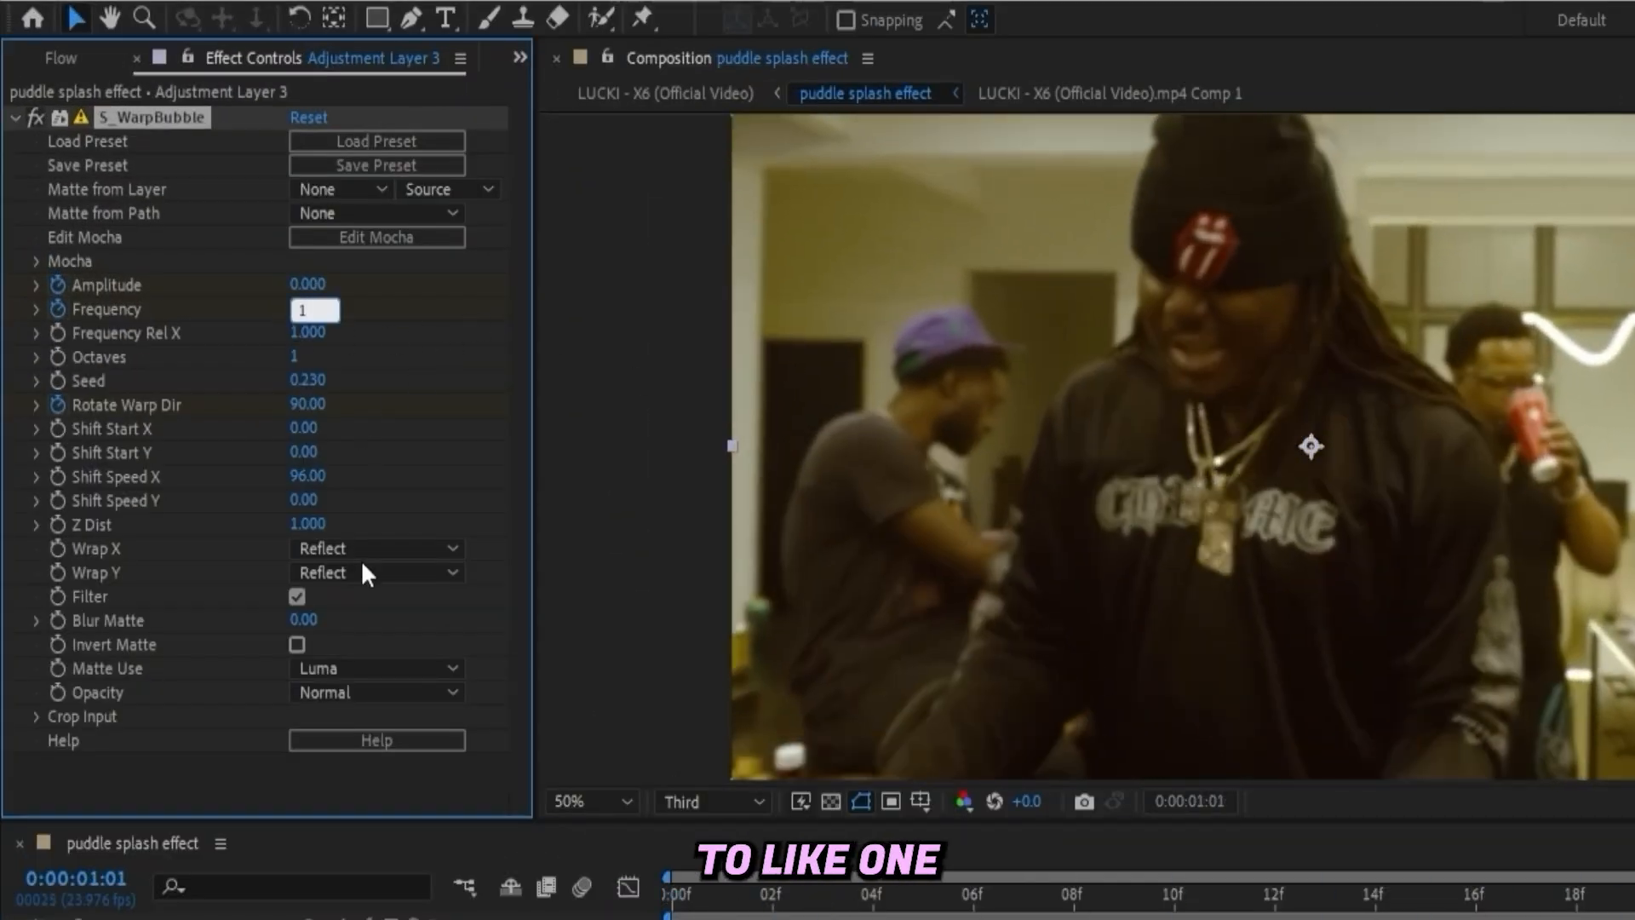
- Raise Rotate Warp Dir to about 184 at that keyframe and preview the animation
{"action": "left_click", "coordinate": [356, 397]}
{"action": "left_click_drag", "start_coordinate": [309, 402], "coordinate": [421, 399]}
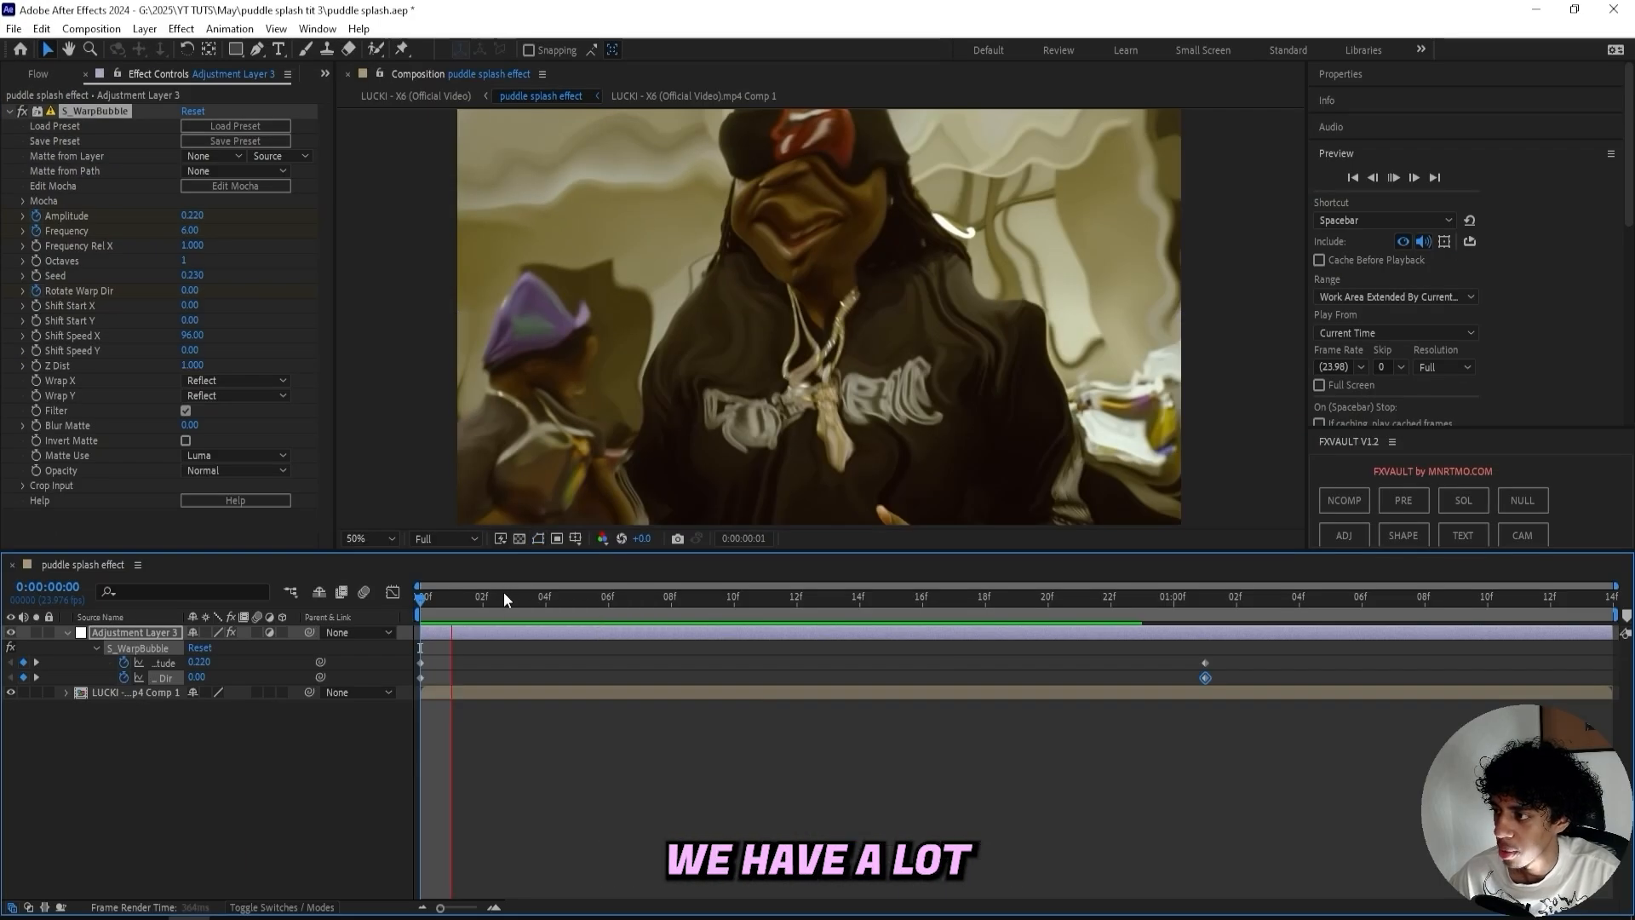
{"action": "key", "text": "space"}
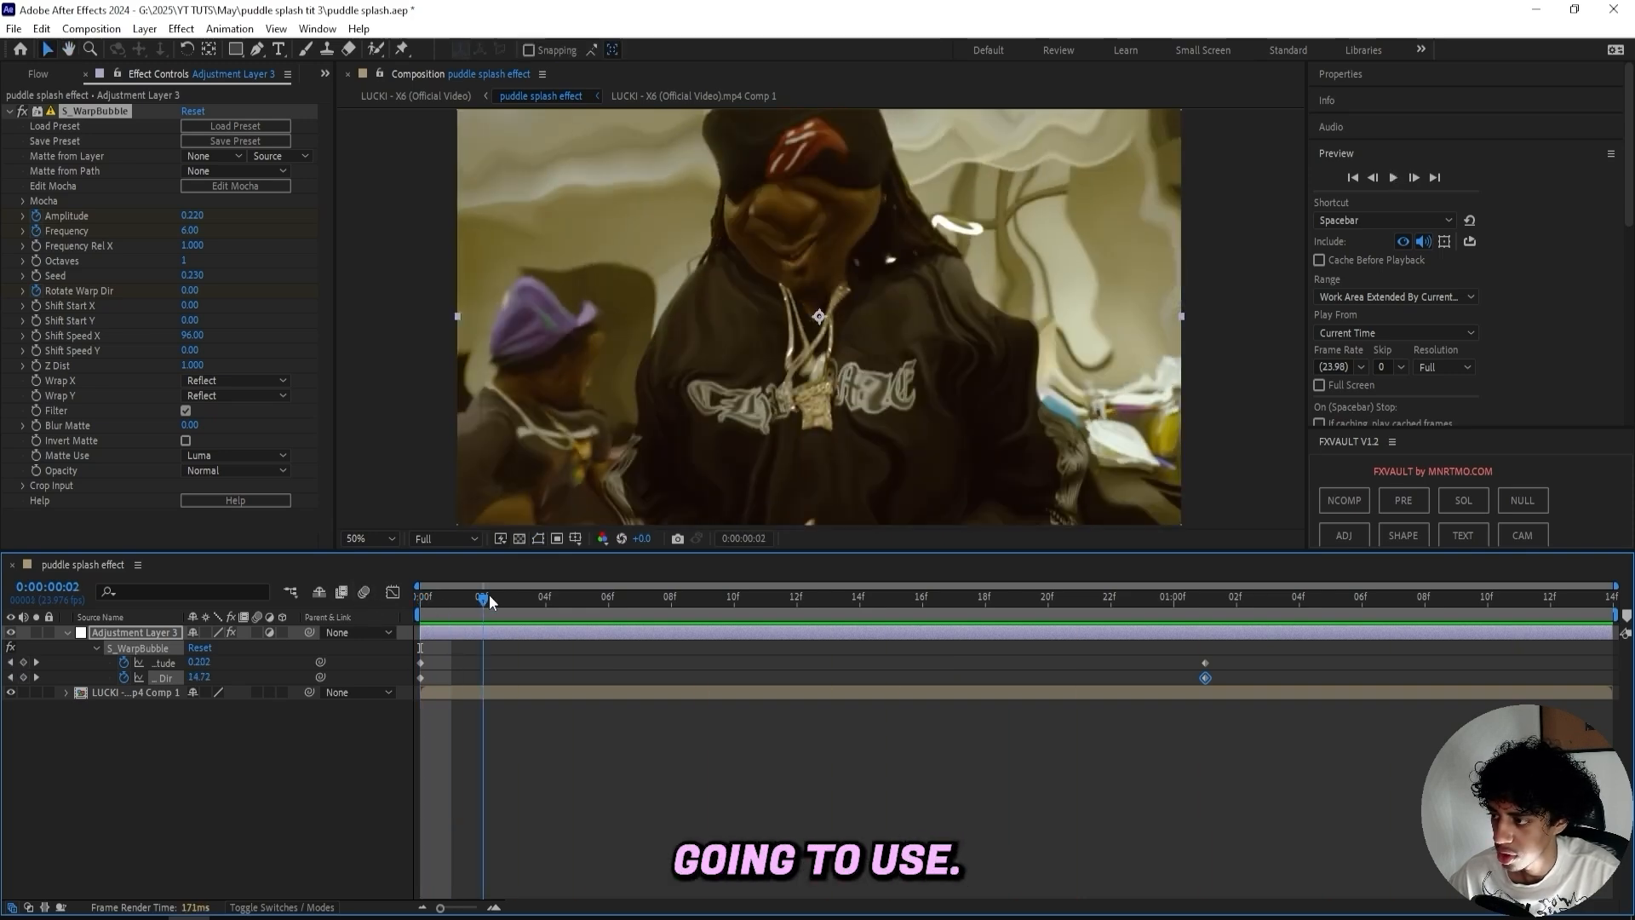
{"action": "key", "text": "space"}
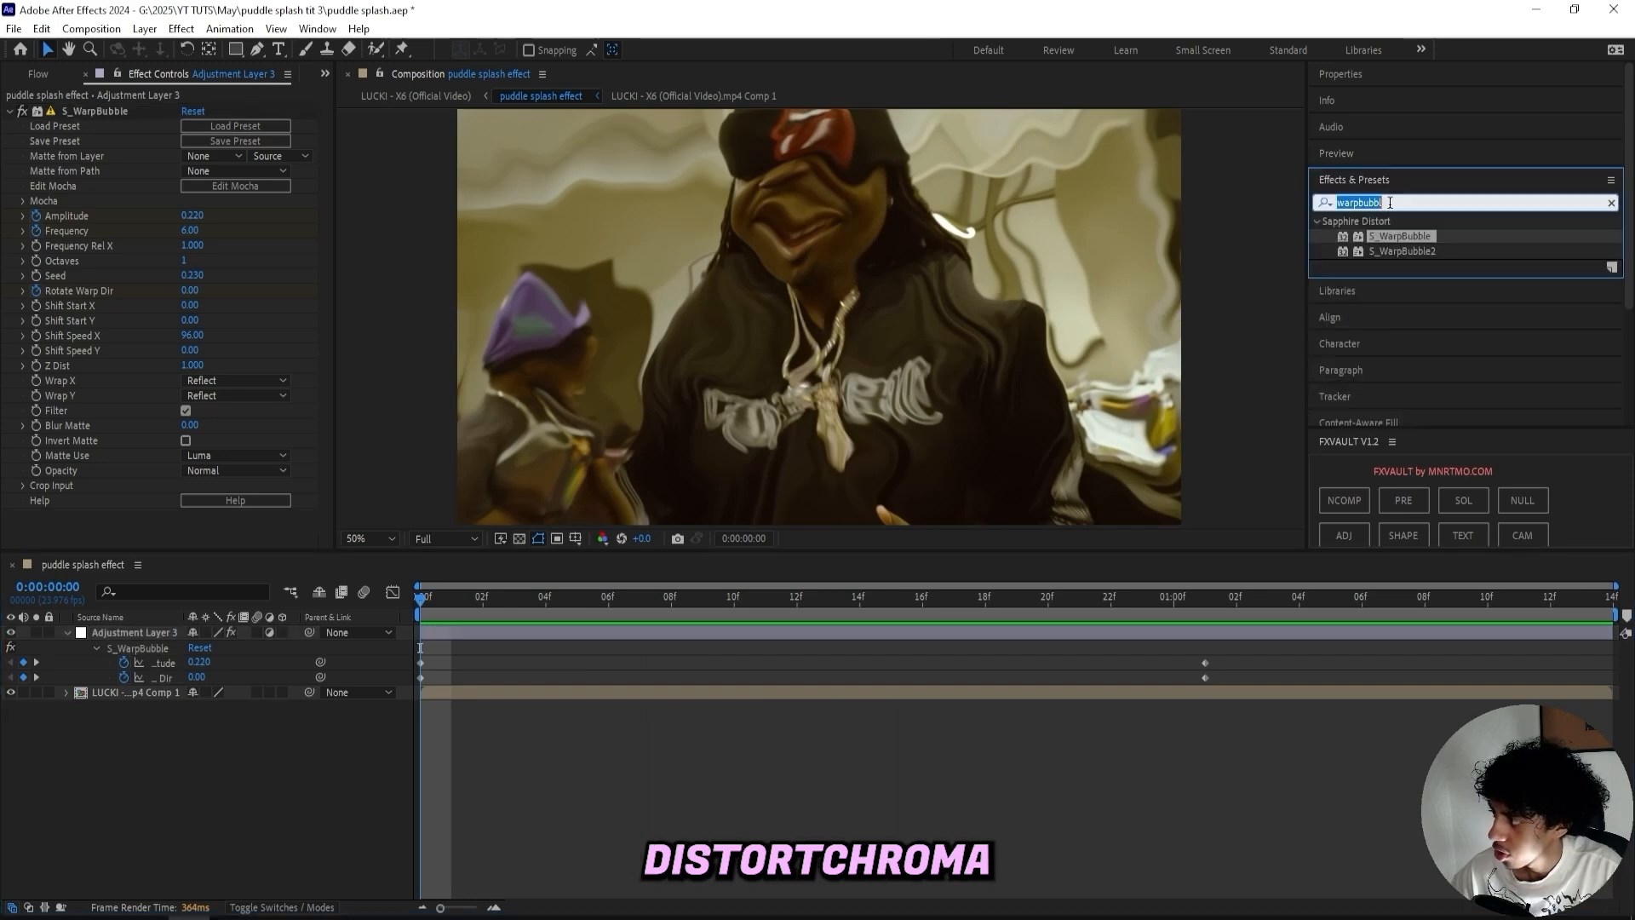
- Search for distortc, apply S_DistortChroma to the adjustment layer, and set Blur Lens to 500
{"action": "type", "text": "dostpr"}
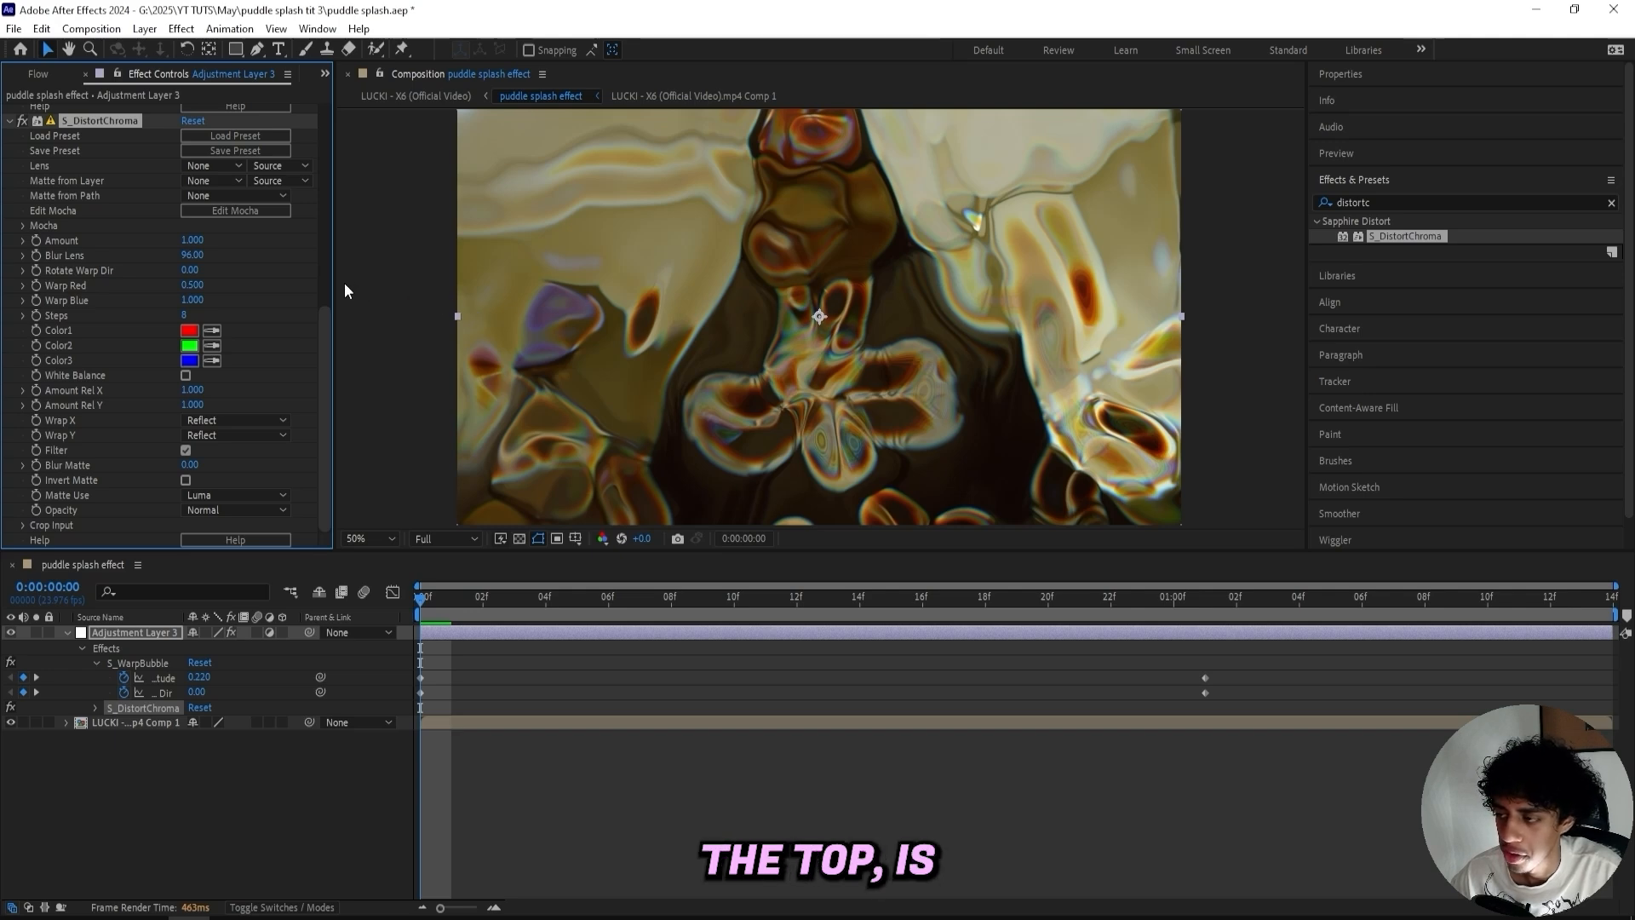
{"action": "right_click", "coordinate": [283, 277]}
{"action": "left_click", "coordinate": [197, 255]}
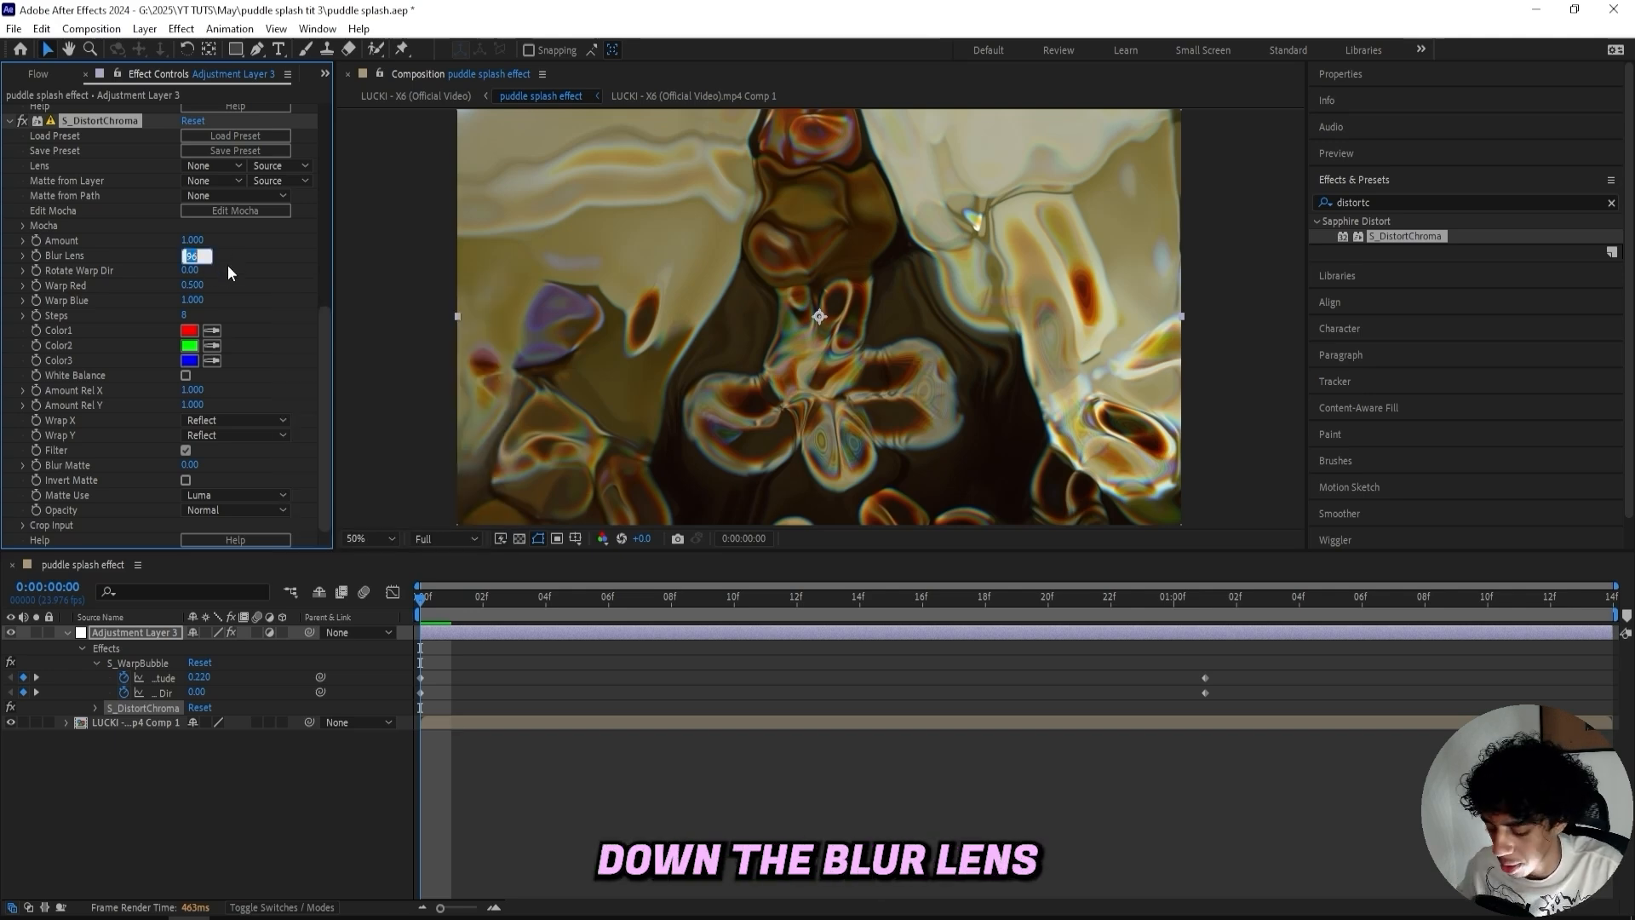
{"action": "type", "text": "500"}
{"action": "key", "text": "Return"}
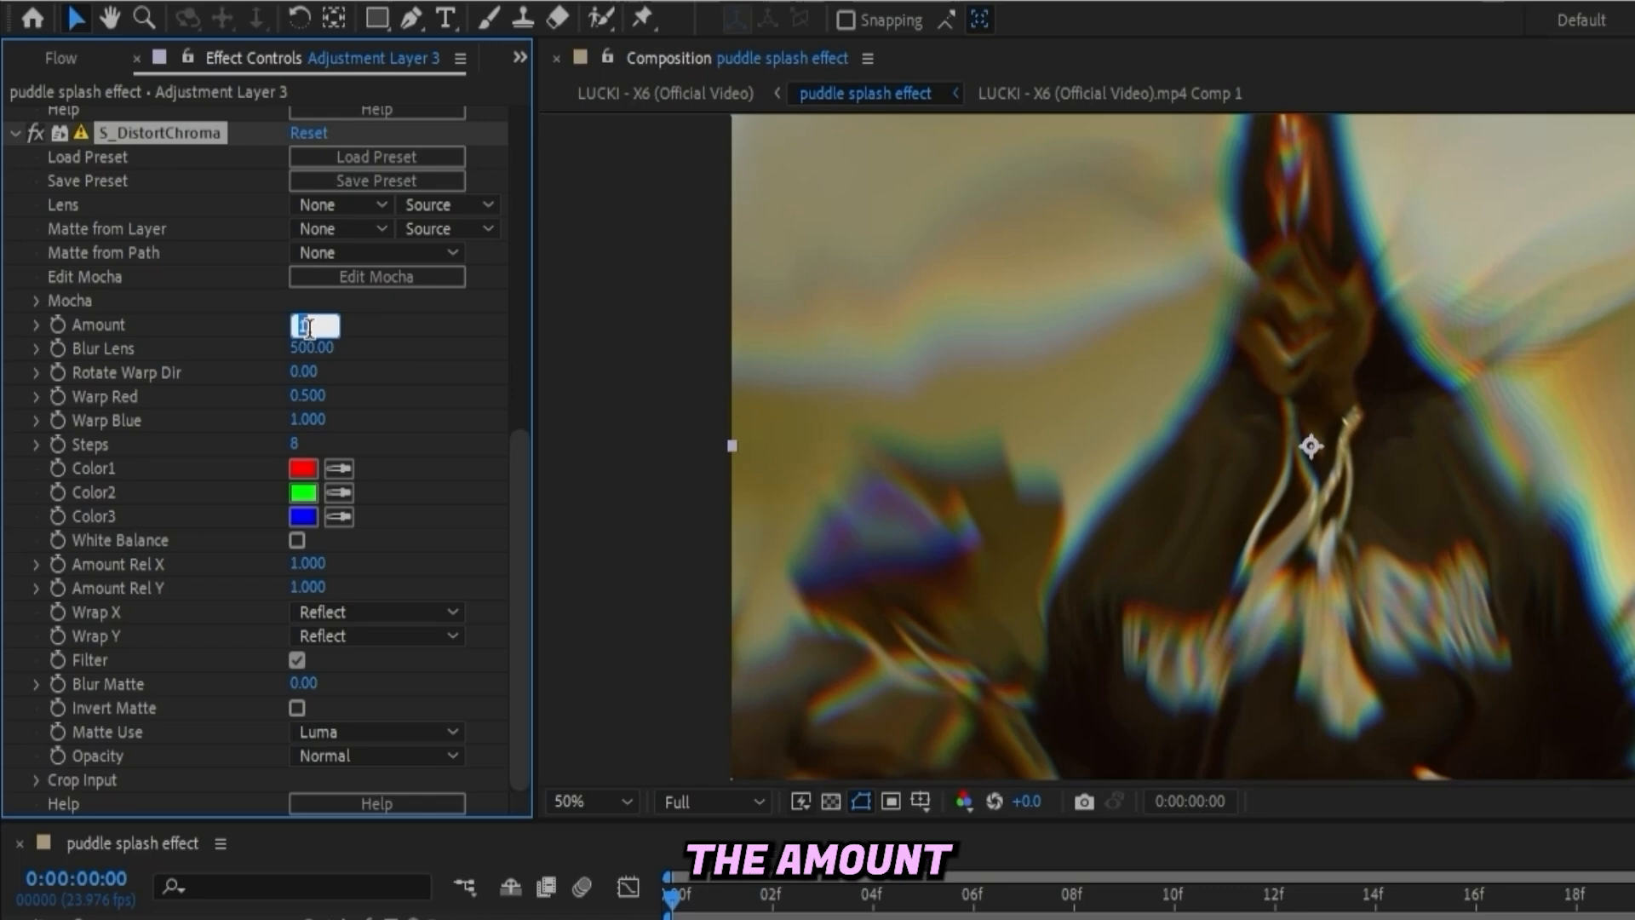
- Set the Distort Chroma Amount to about 0.24
{"action": "key", "text": "BackSpace"}
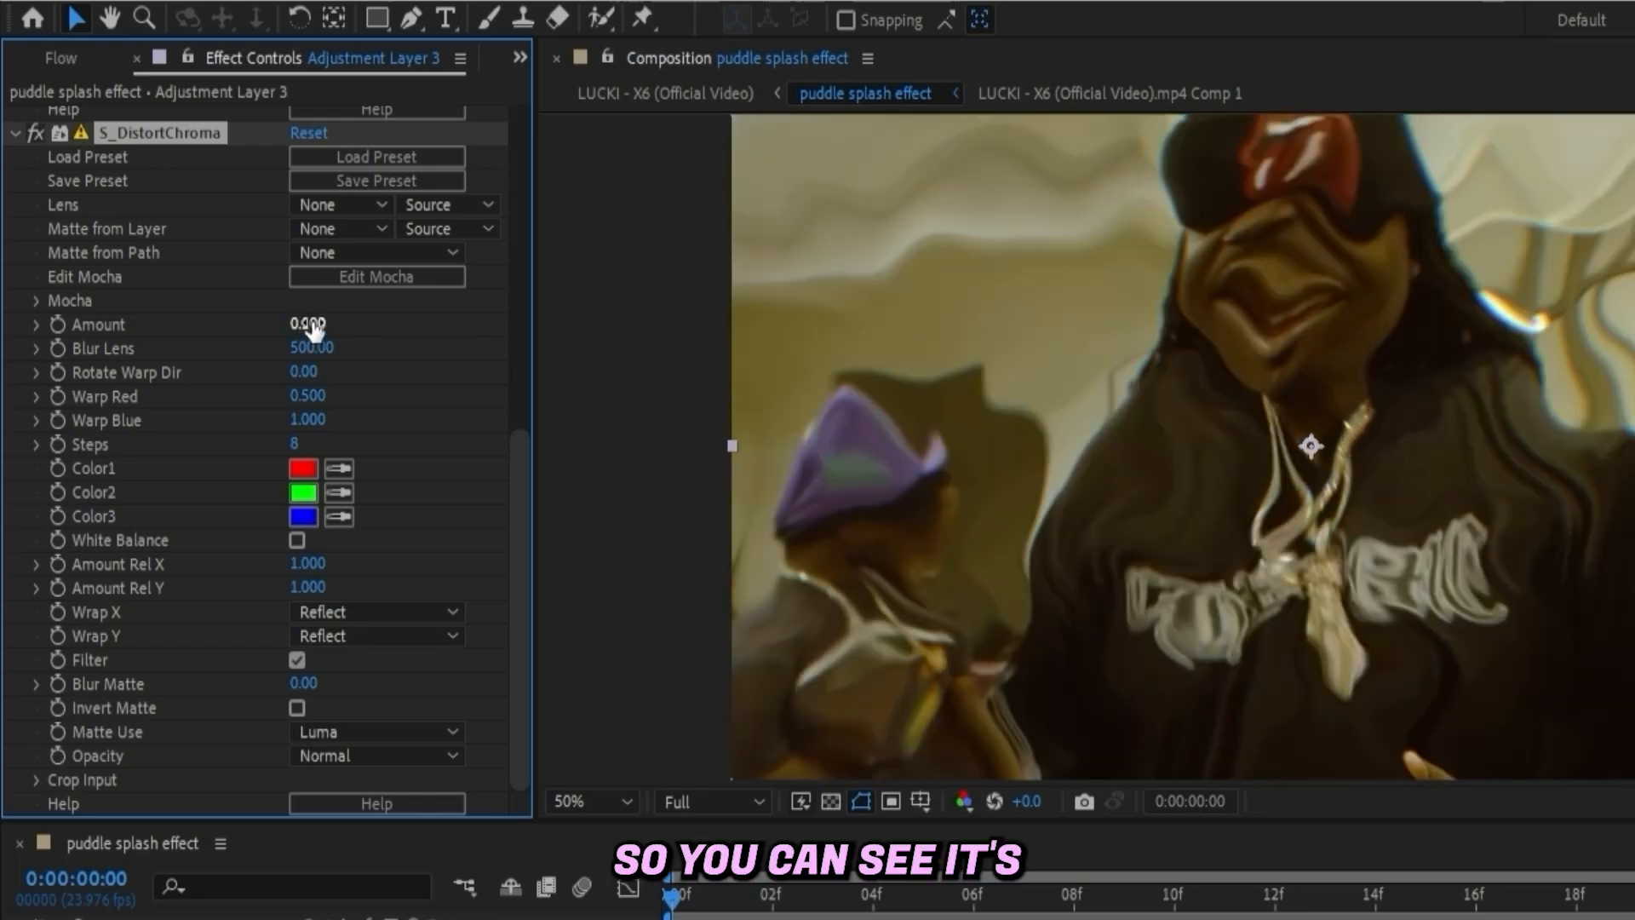
{"action": "left_click", "coordinate": [34, 133]}
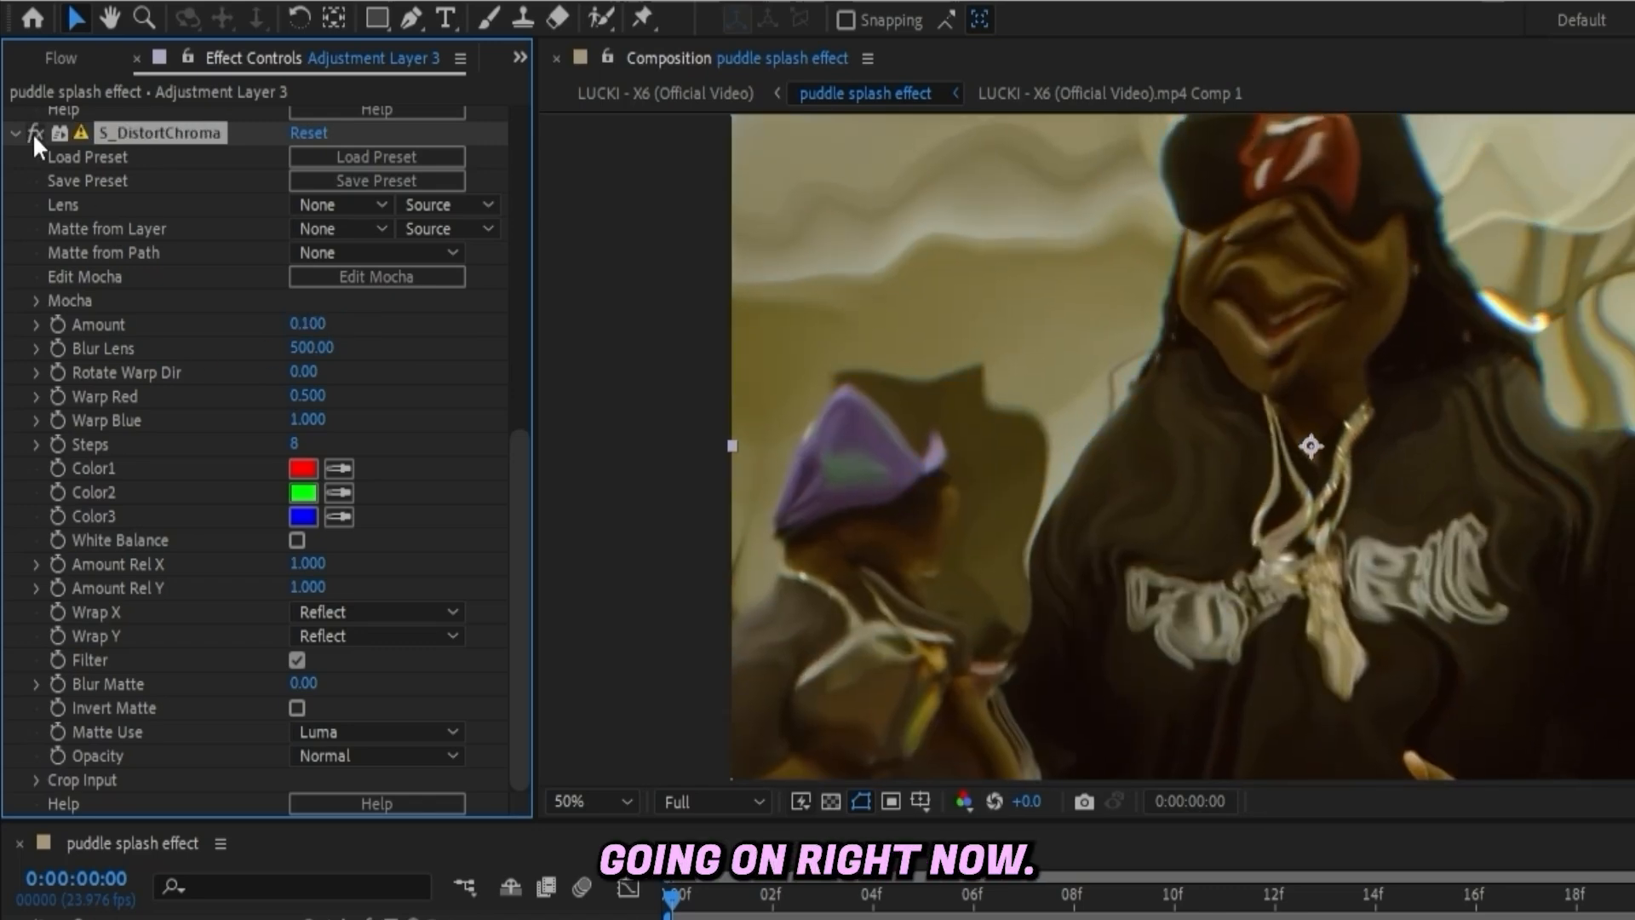
{"action": "left_click_drag", "start_coordinate": [306, 326], "coordinate": [333, 332]}
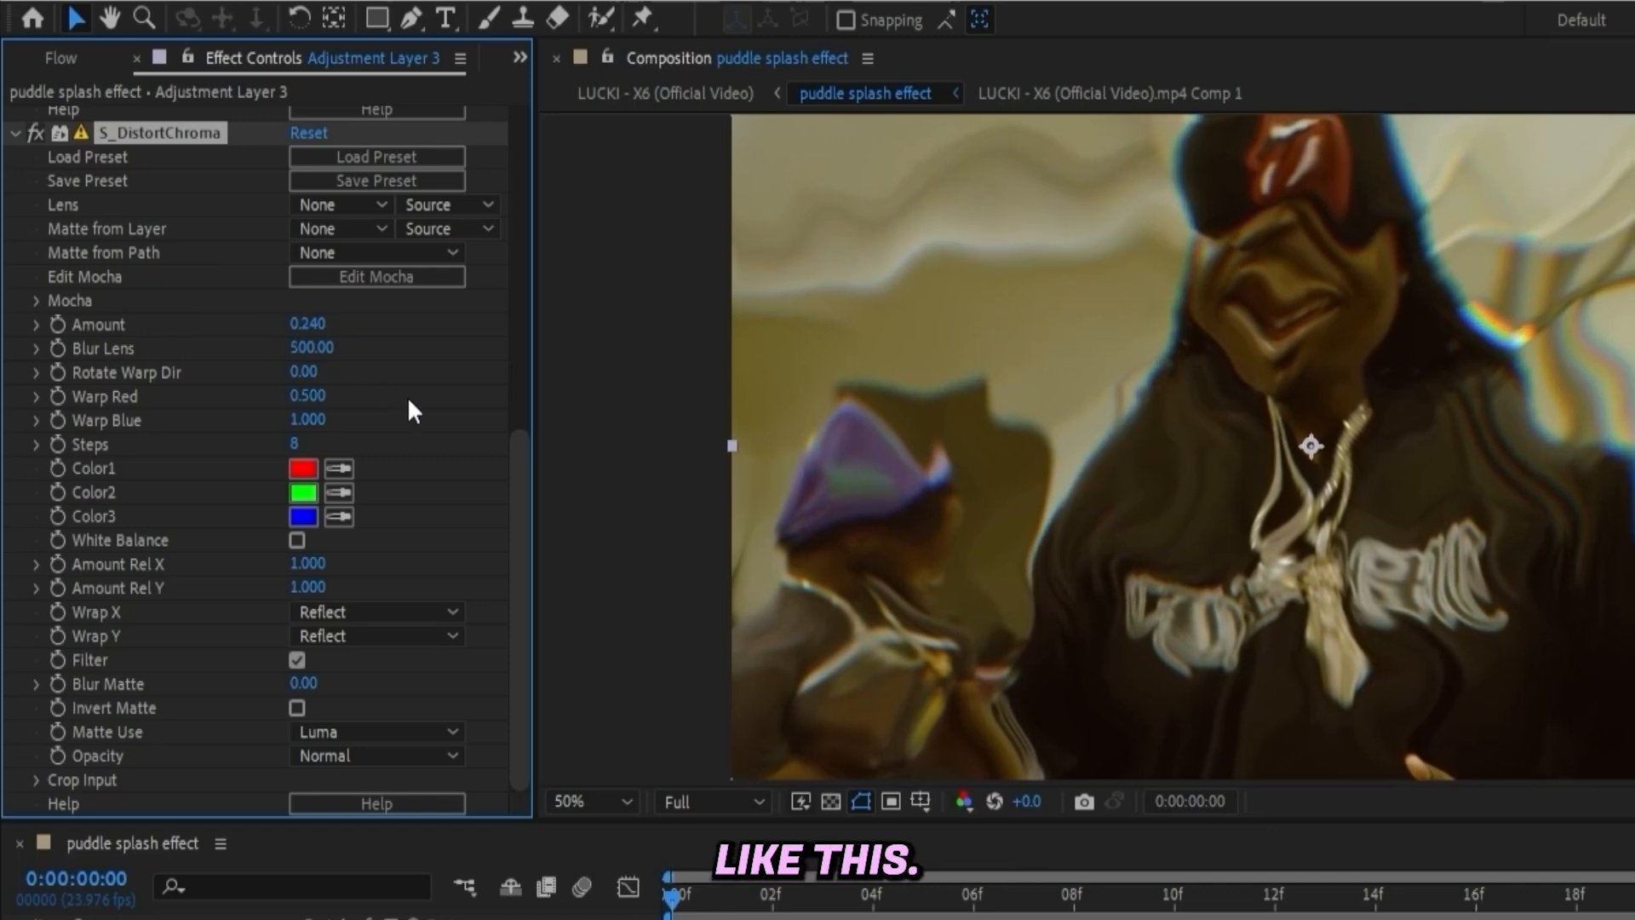
- Add starting keyframes for Distort Chroma Amount and Rotate Warp Dir
{"action": "left_click", "coordinate": [58, 323]}
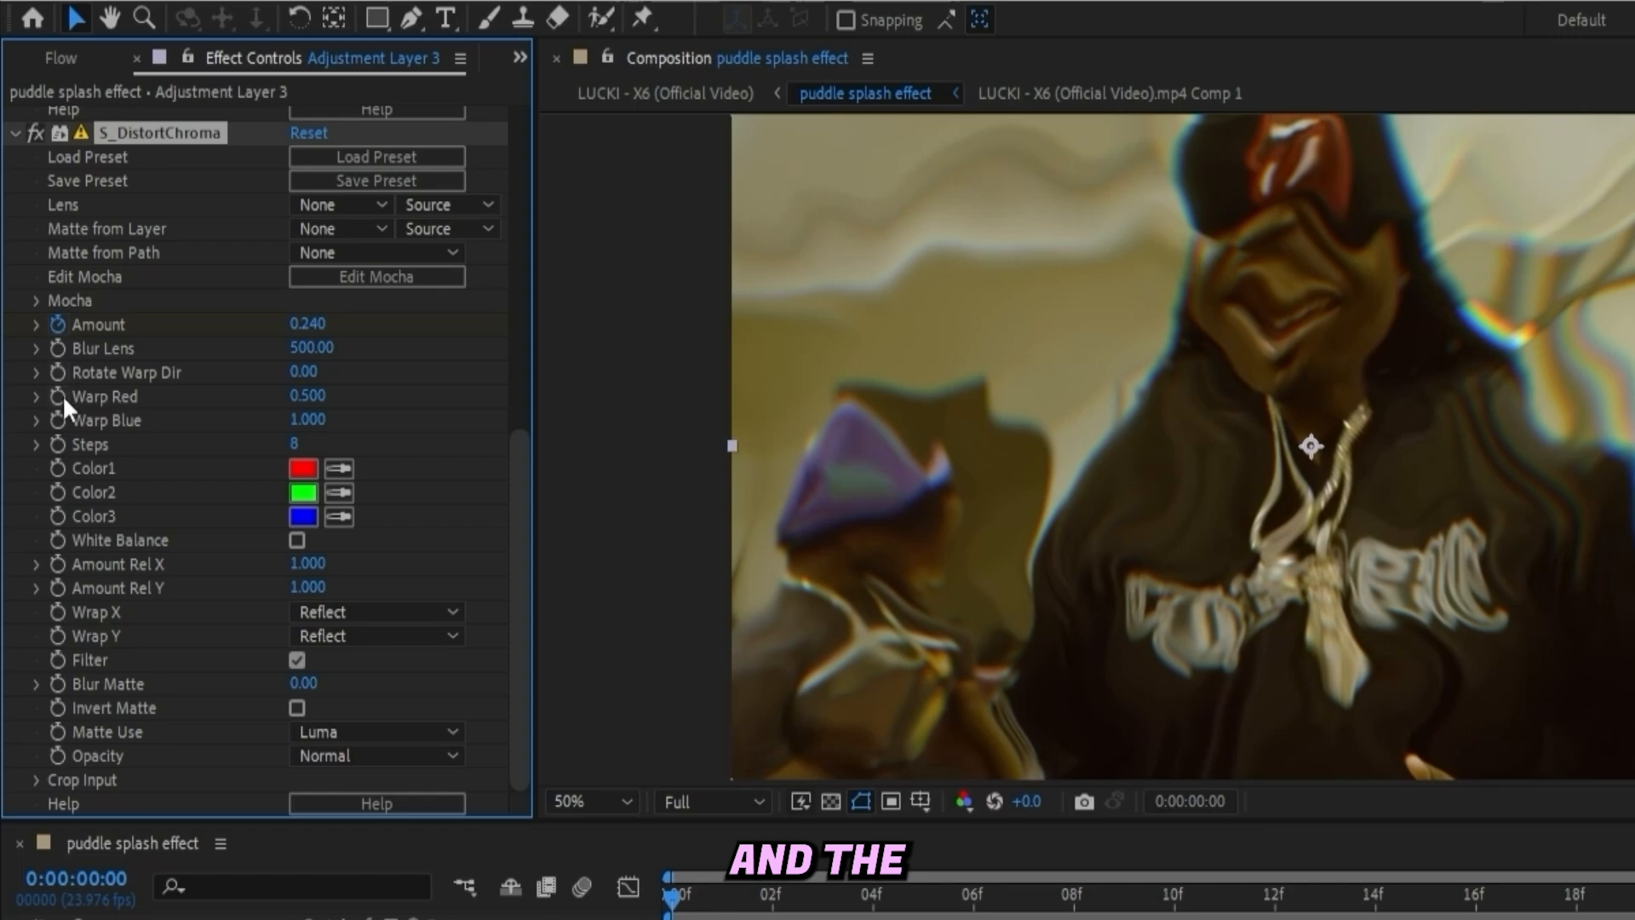
{"action": "left_click", "coordinate": [57, 373]}
{"action": "key", "text": "space"}
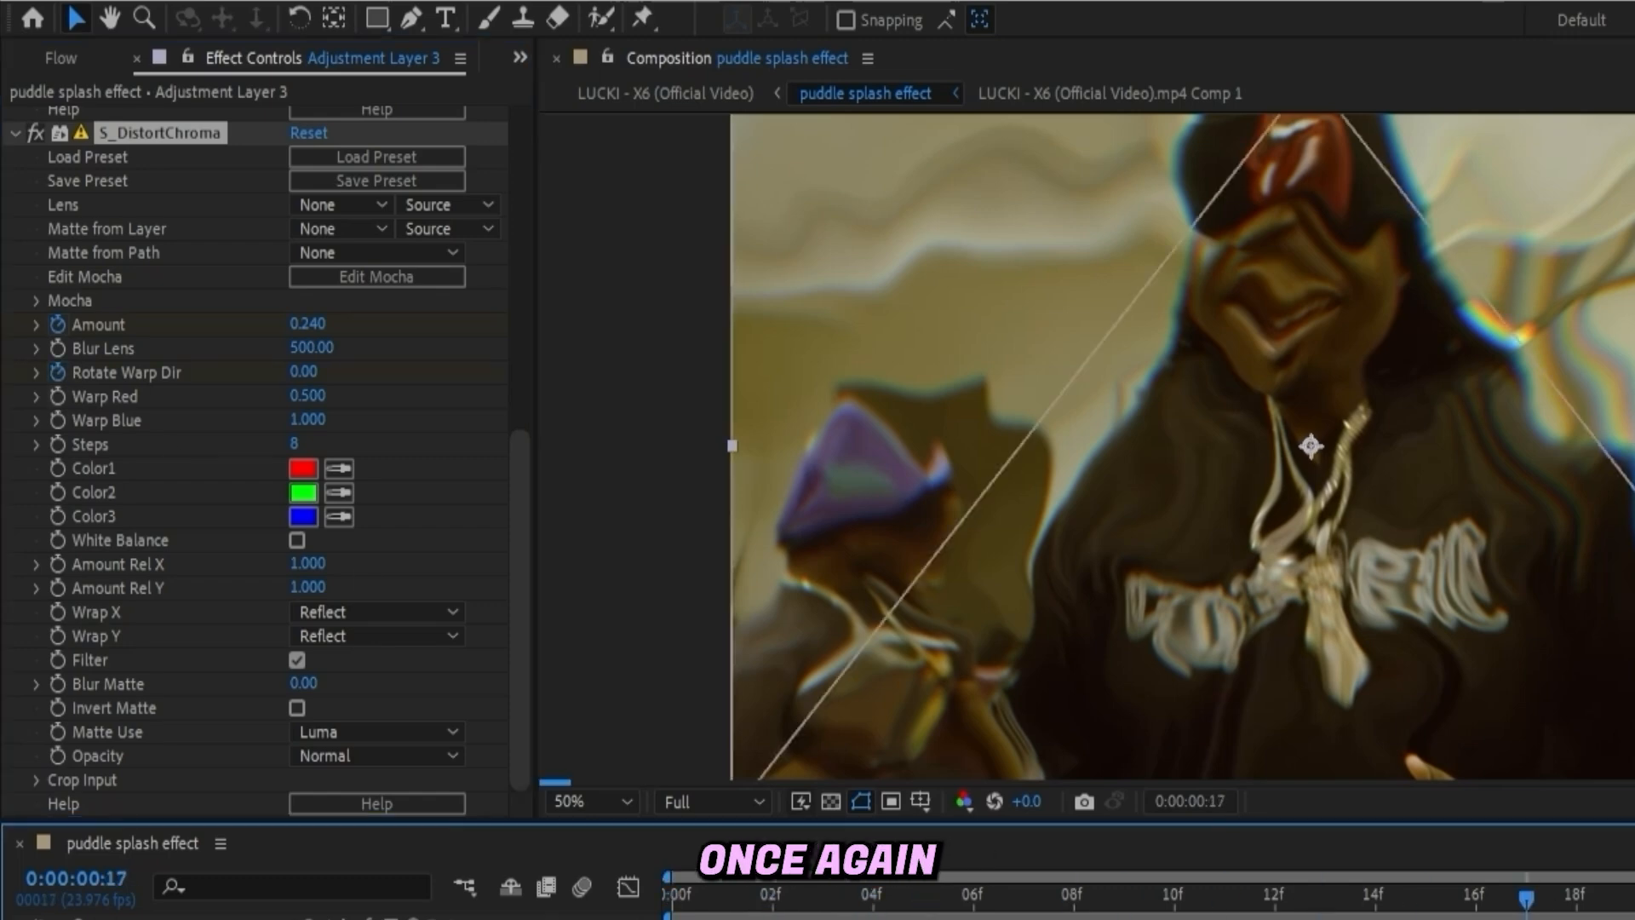
- At 1 second 1 frame, set Distort Chroma Amount to 0 and Rotate Warp Dir to about -131
{"action": "left_click_drag", "start_coordinate": [1526, 900], "coordinate": [1208, 634]}
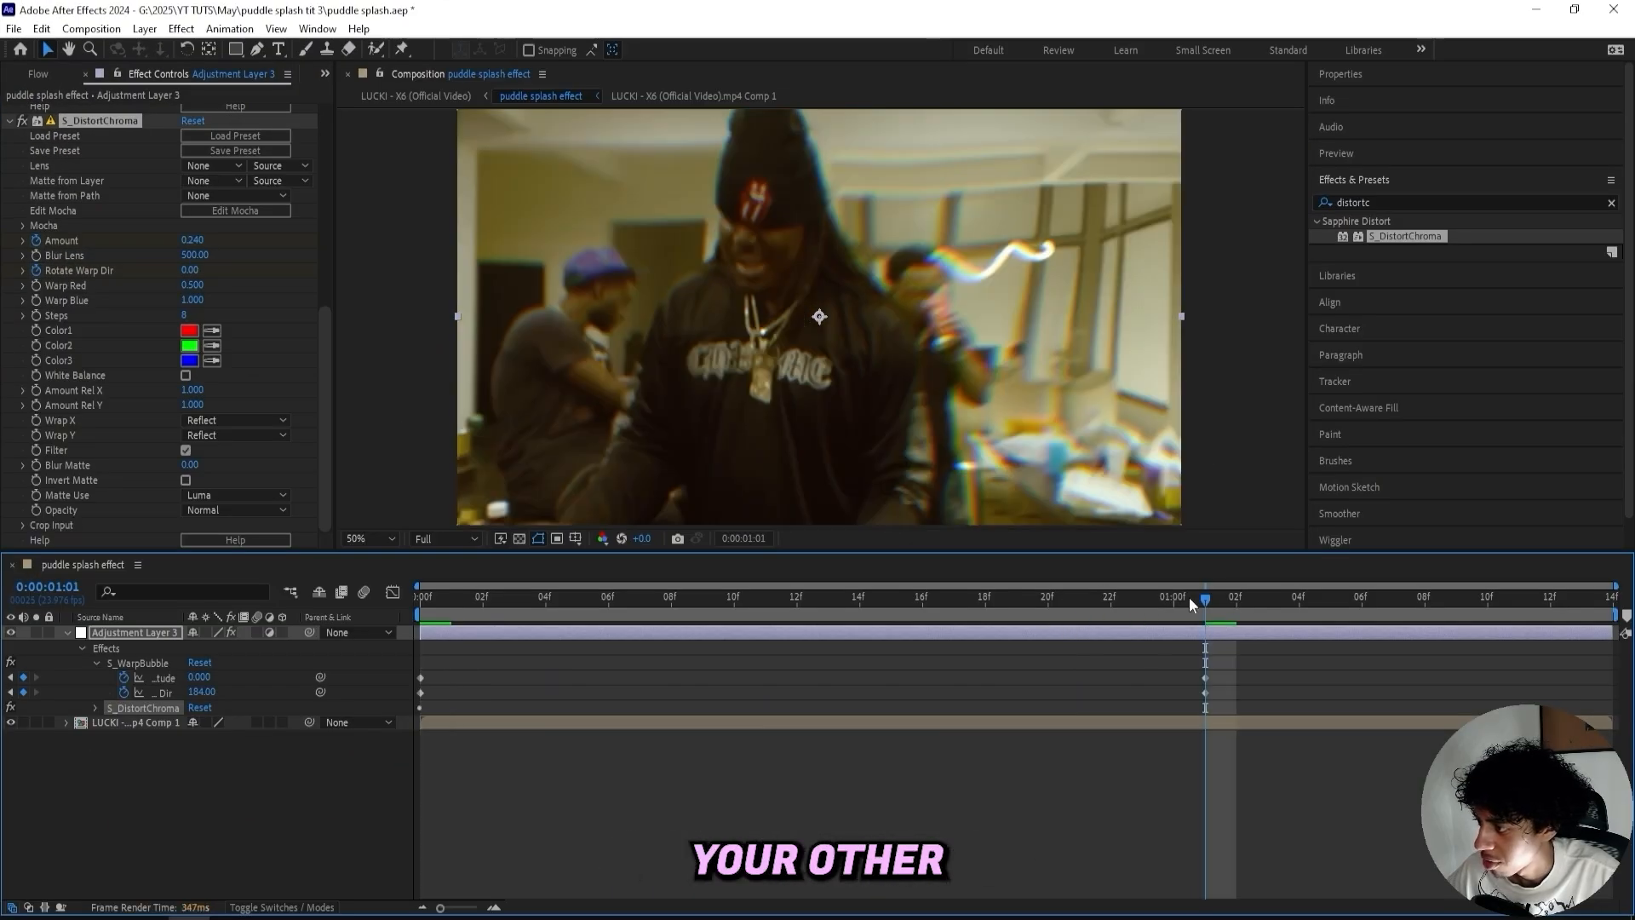
{"action": "left_click", "coordinate": [195, 242]}
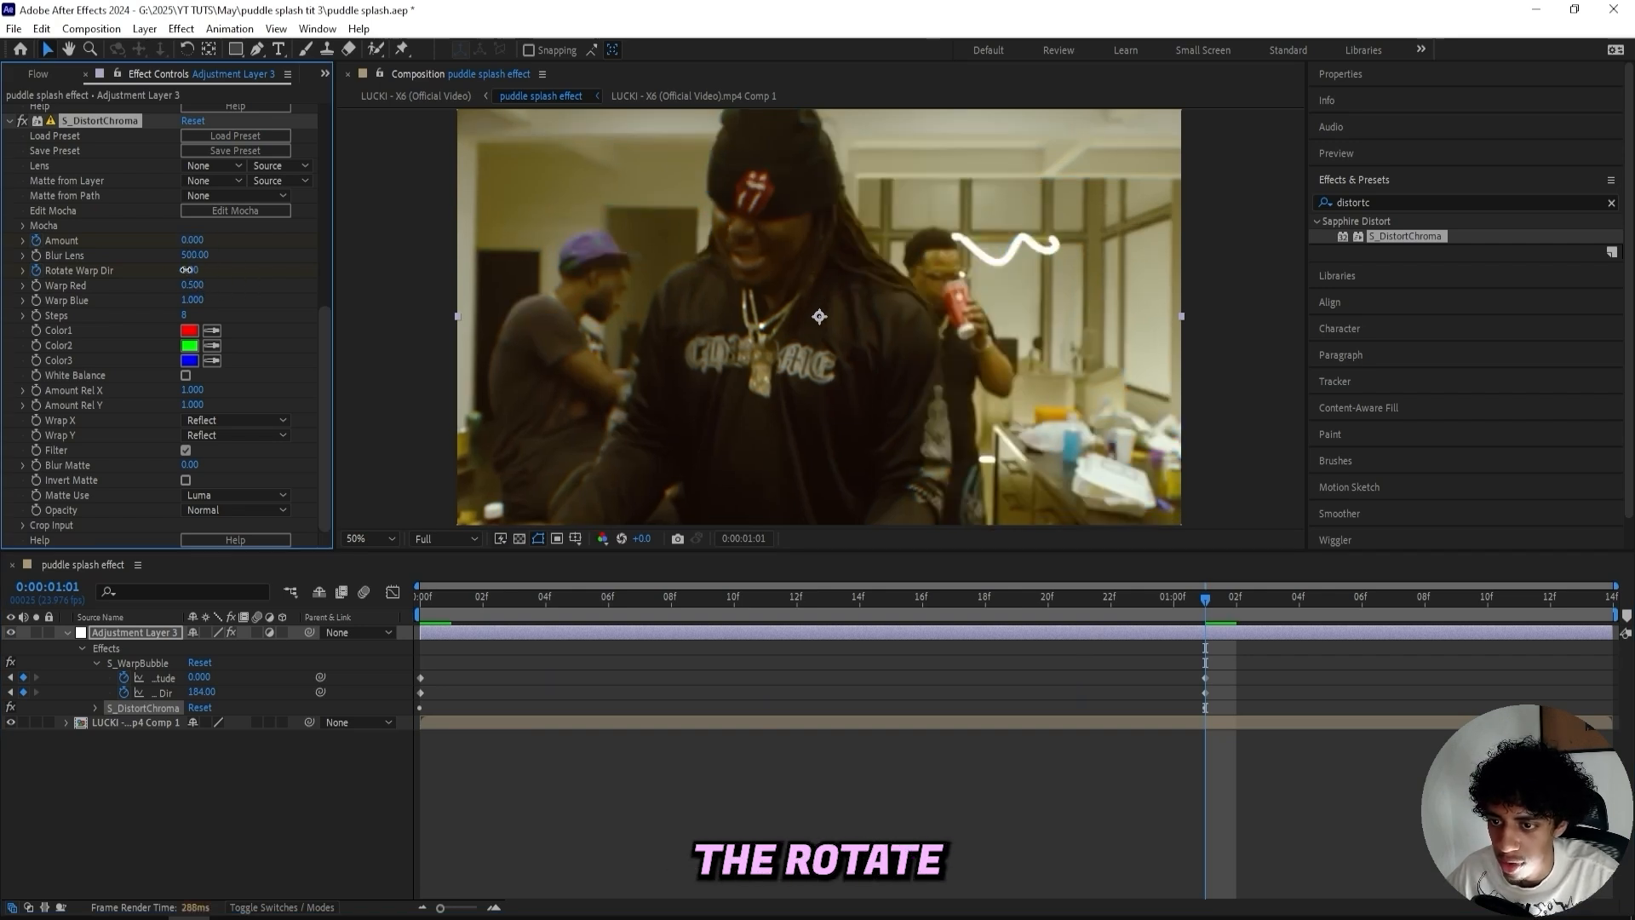
{"action": "left_click_drag", "start_coordinate": [191, 270], "coordinate": [132, 278]}
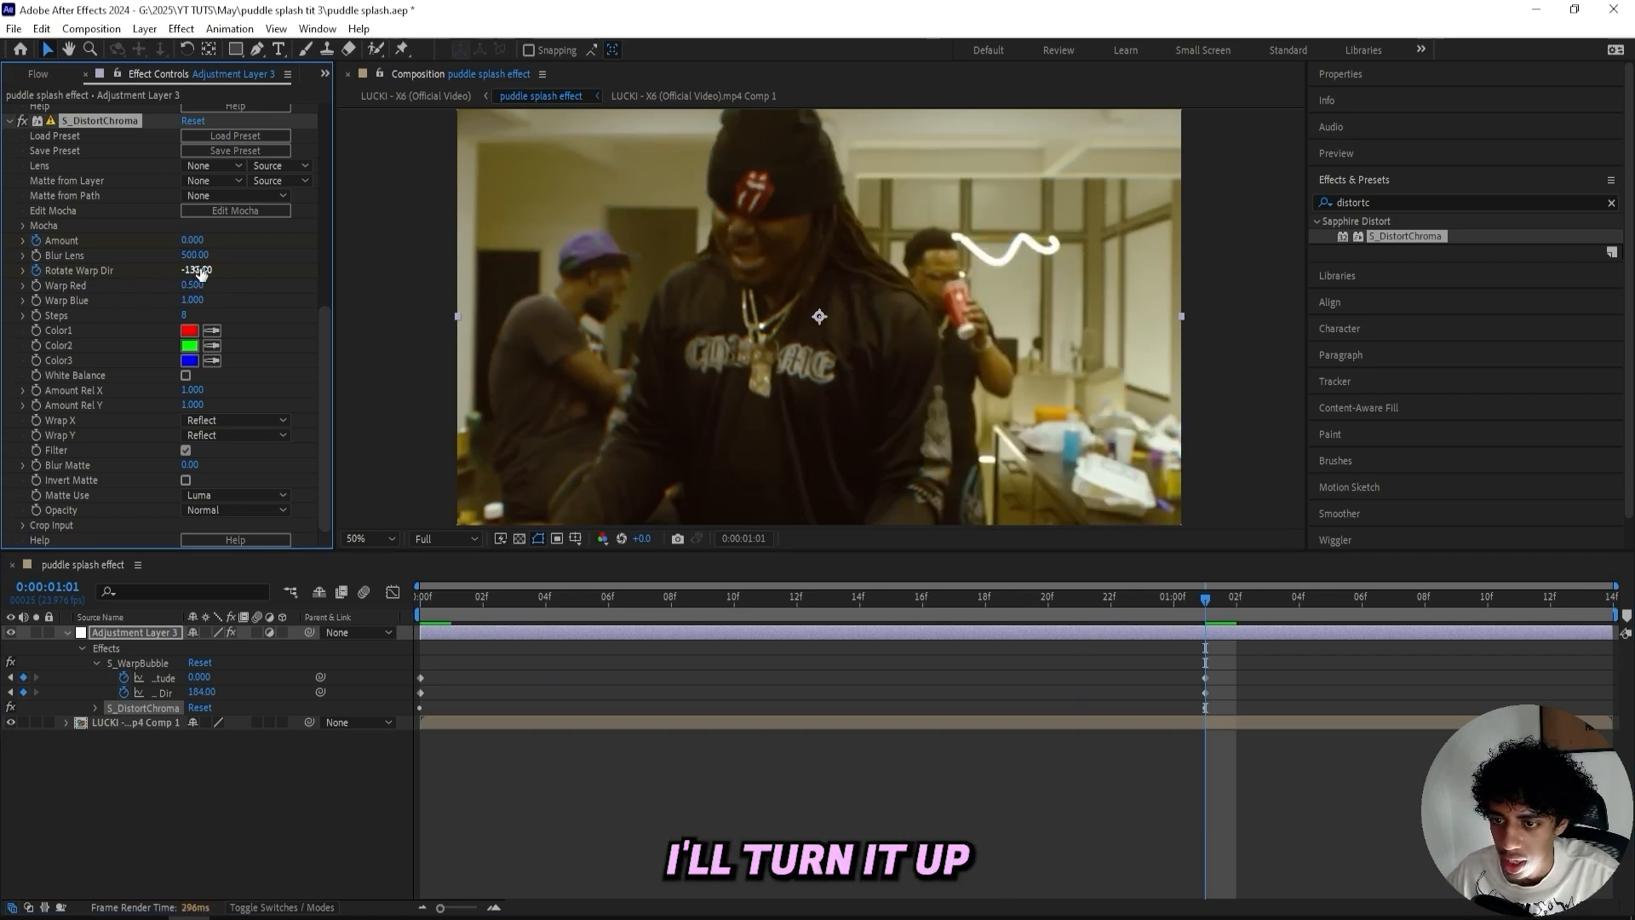
- Return to the start and play back the animation to review the combined effect
{"action": "left_click_drag", "start_coordinate": [1220, 597], "coordinate": [344, 581]}
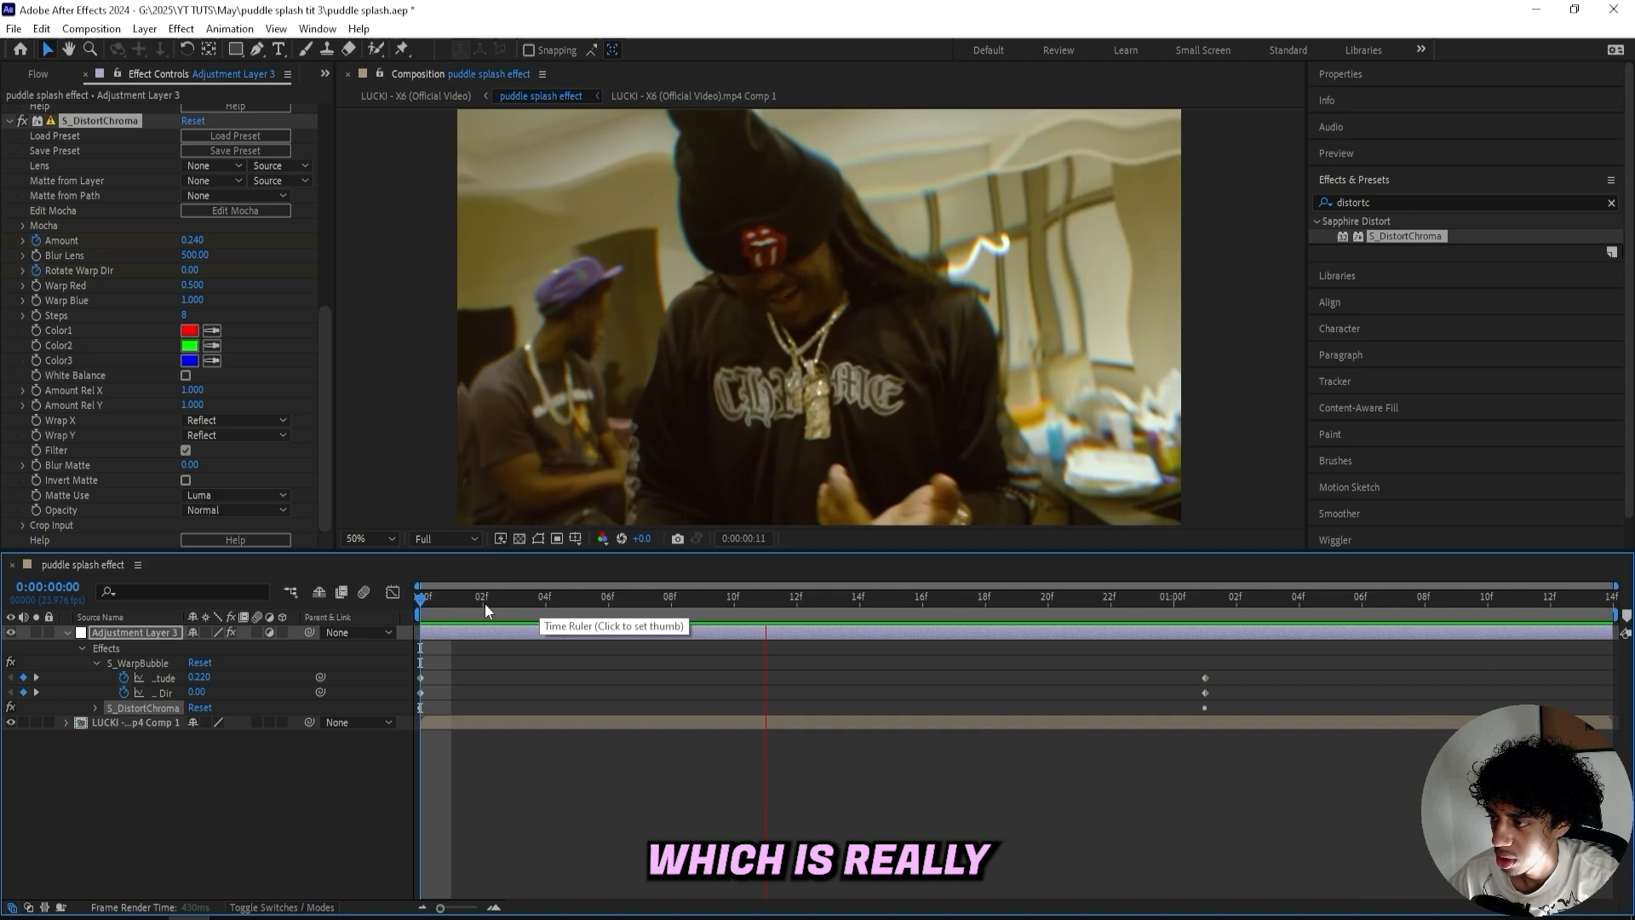
{"action": "key", "text": "space"}
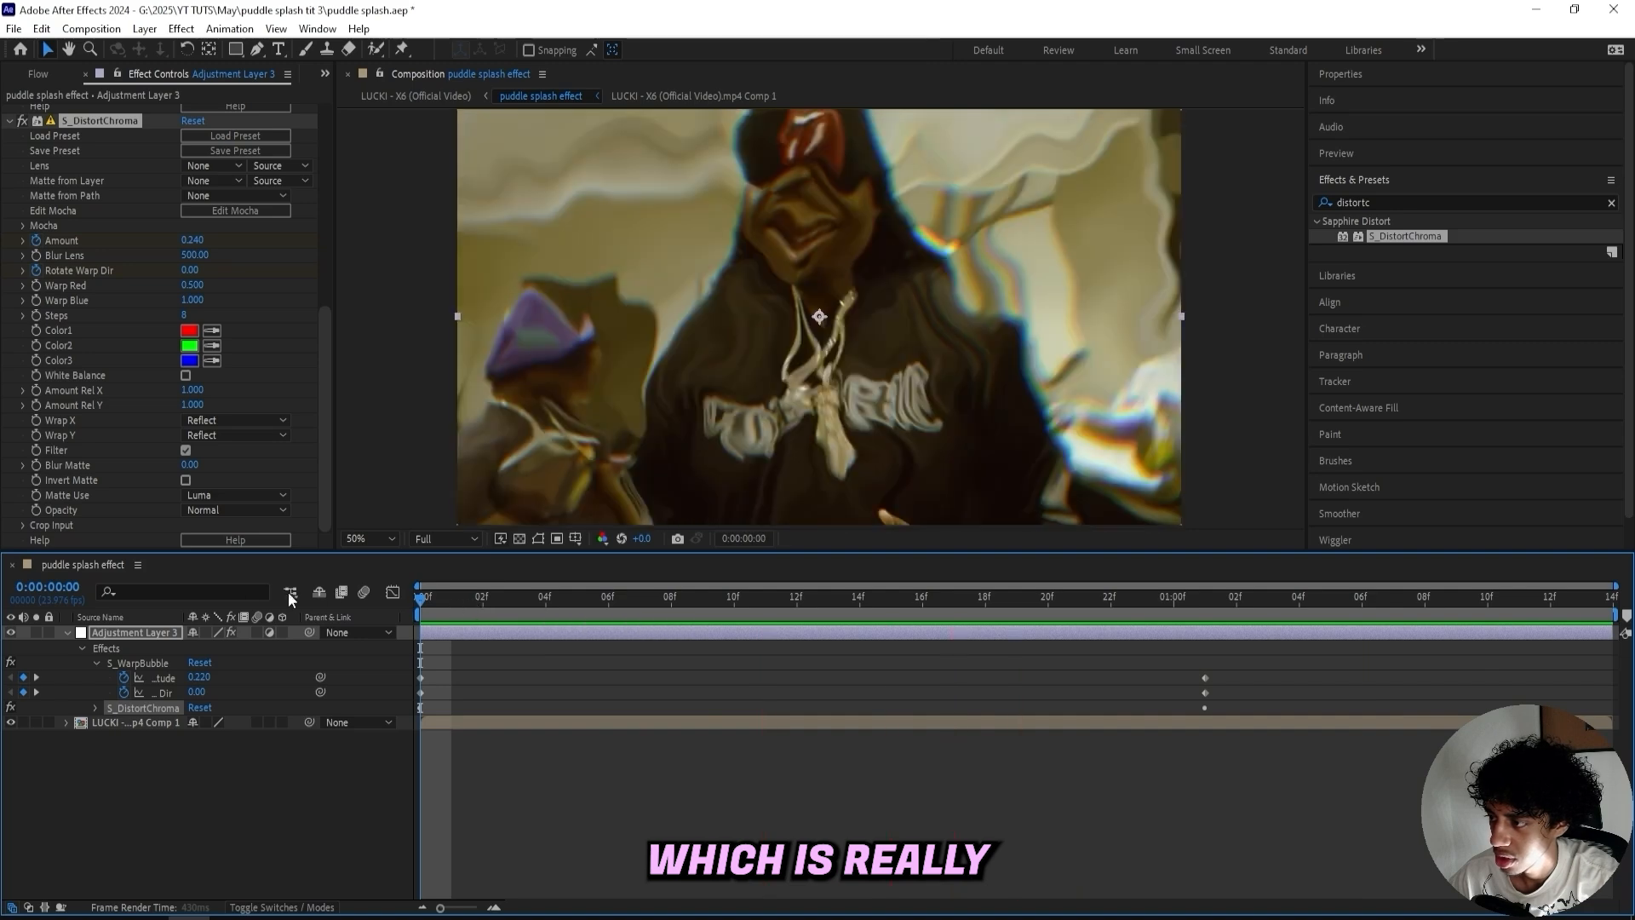
{"action": "key", "text": "space"}
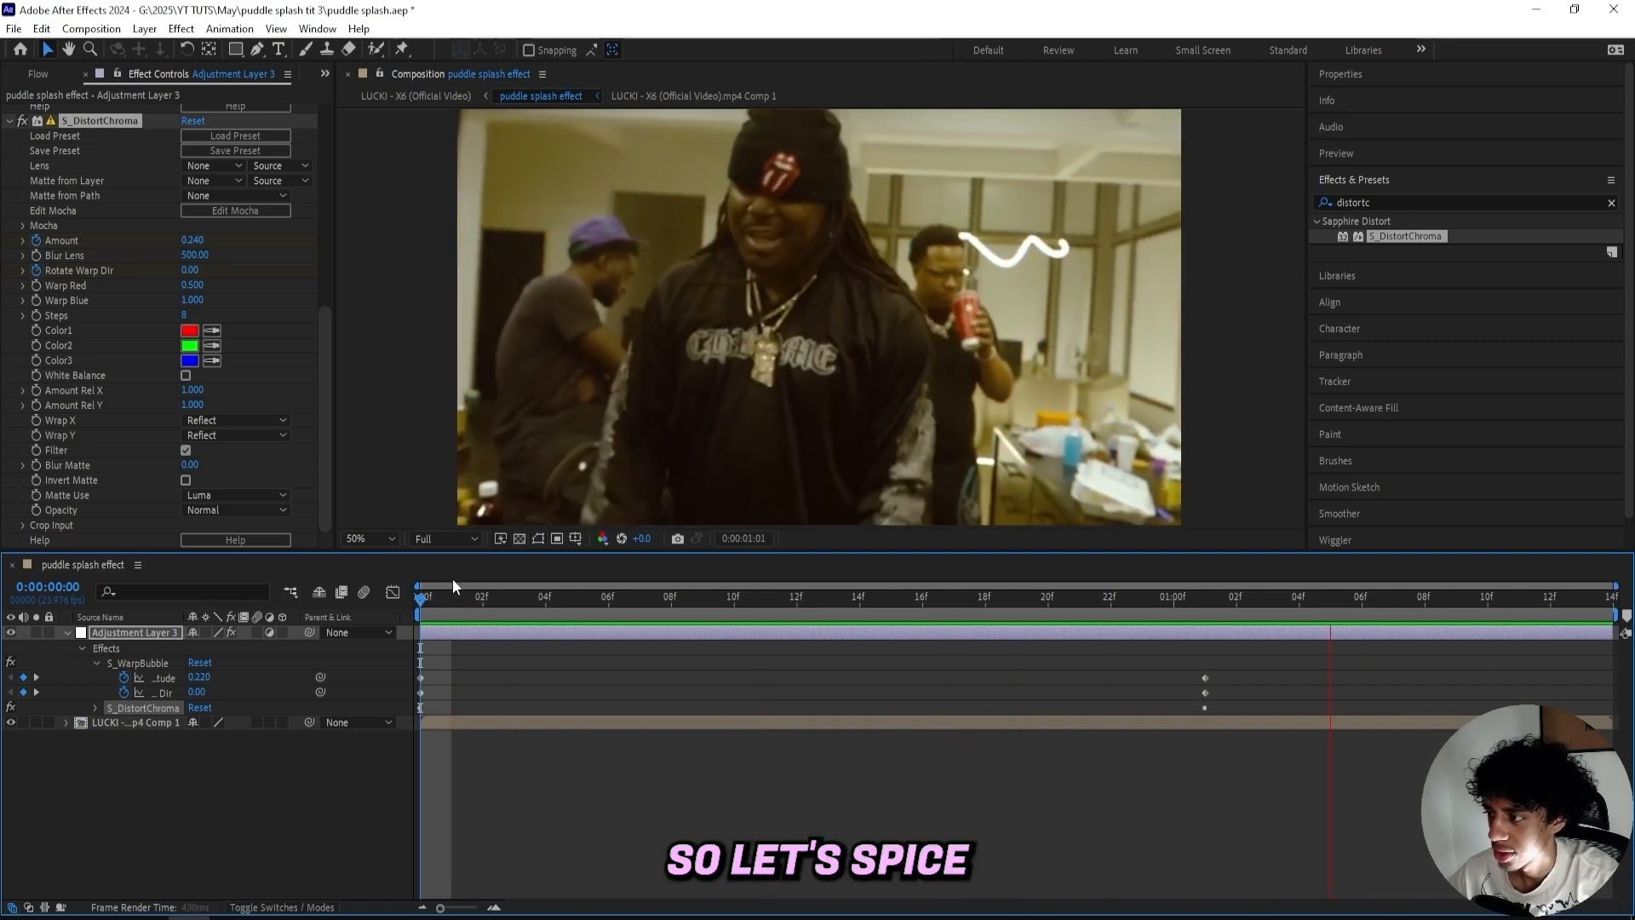
{"action": "key", "text": "space"}
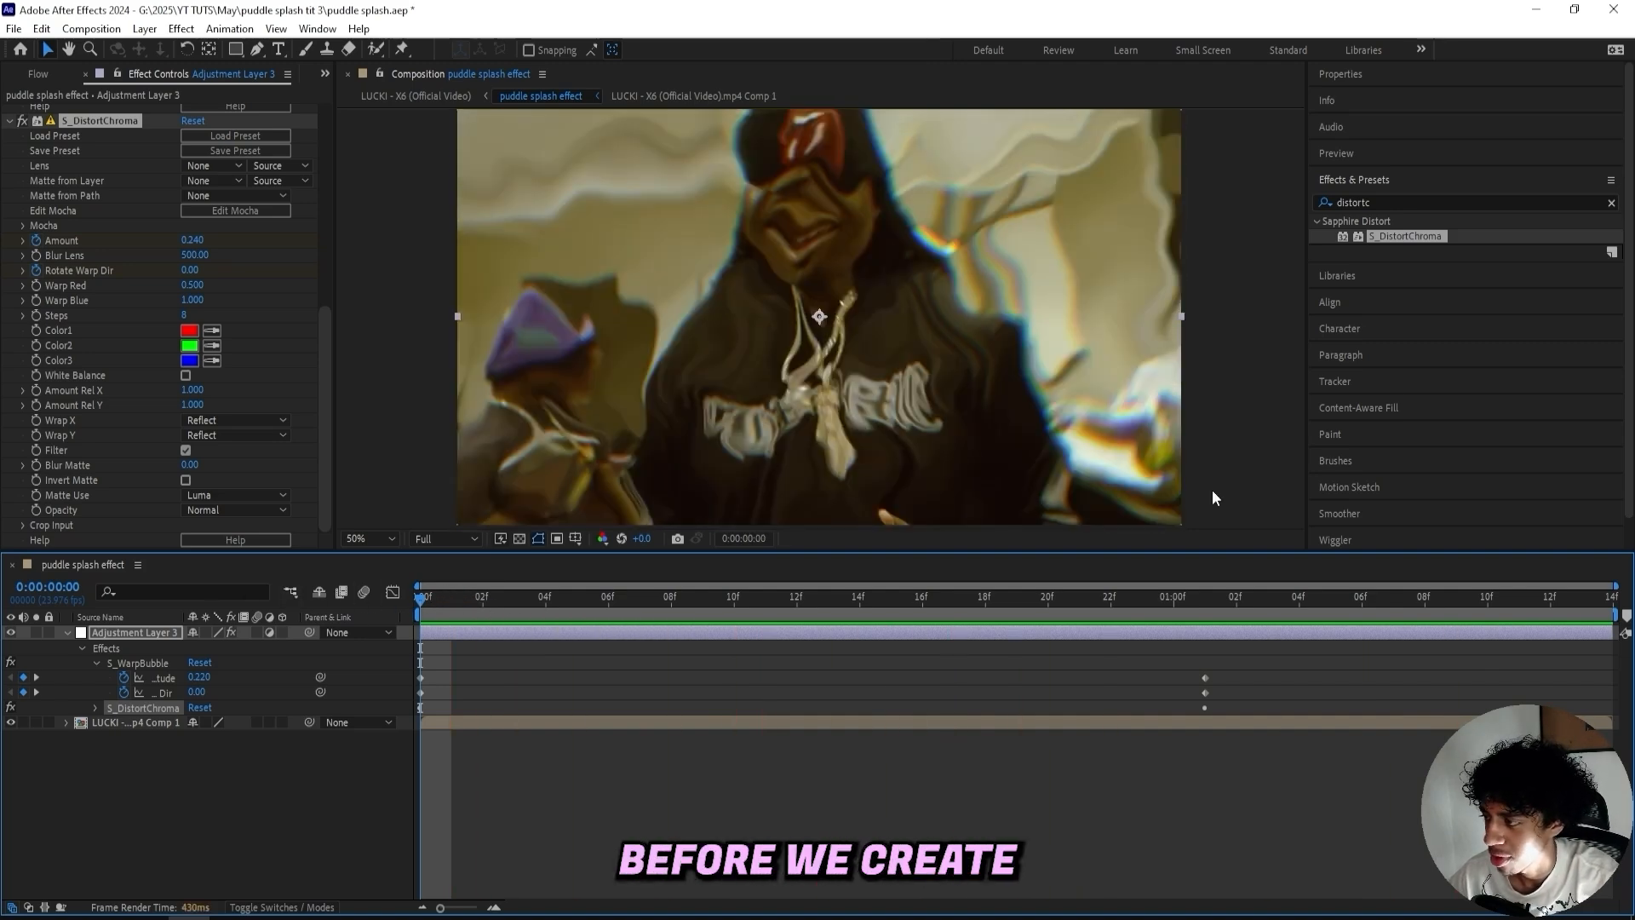
- Apply Turbulent Displace to the adjustment layer and set its Size to about 247 and Amount to about 81
{"action": "left_click", "coordinate": [1446, 201]}
{"action": "type", "text": "t"}
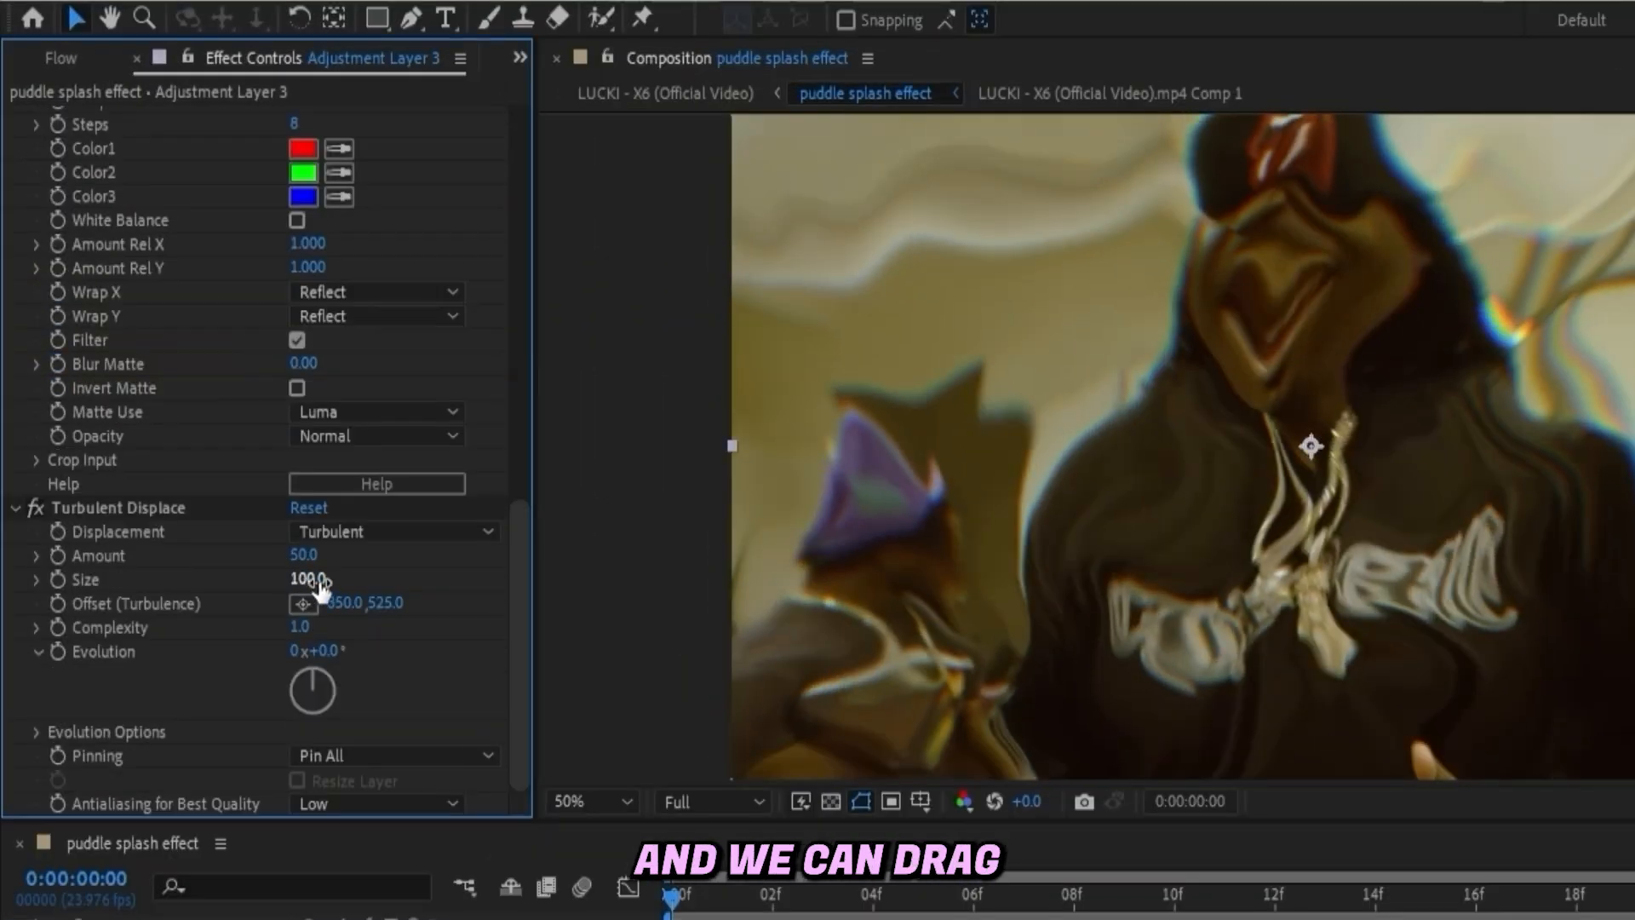
{"action": "left_click_drag", "start_coordinate": [193, 401], "coordinate": [265, 398]}
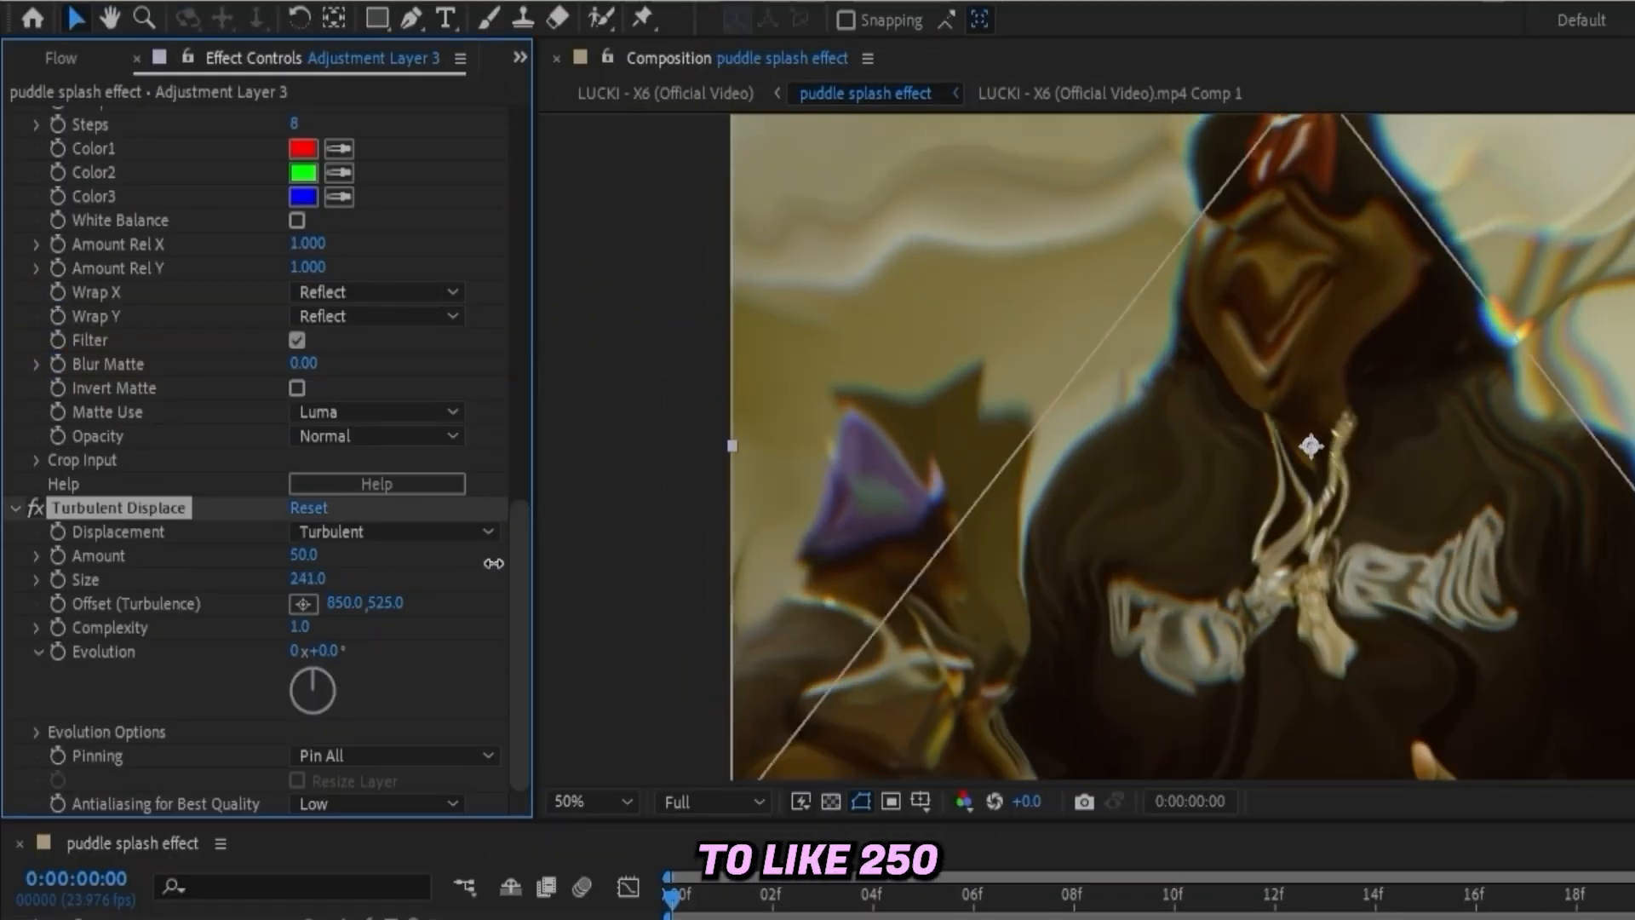
{"action": "left_click_drag", "start_coordinate": [493, 563], "coordinate": [500, 561]}
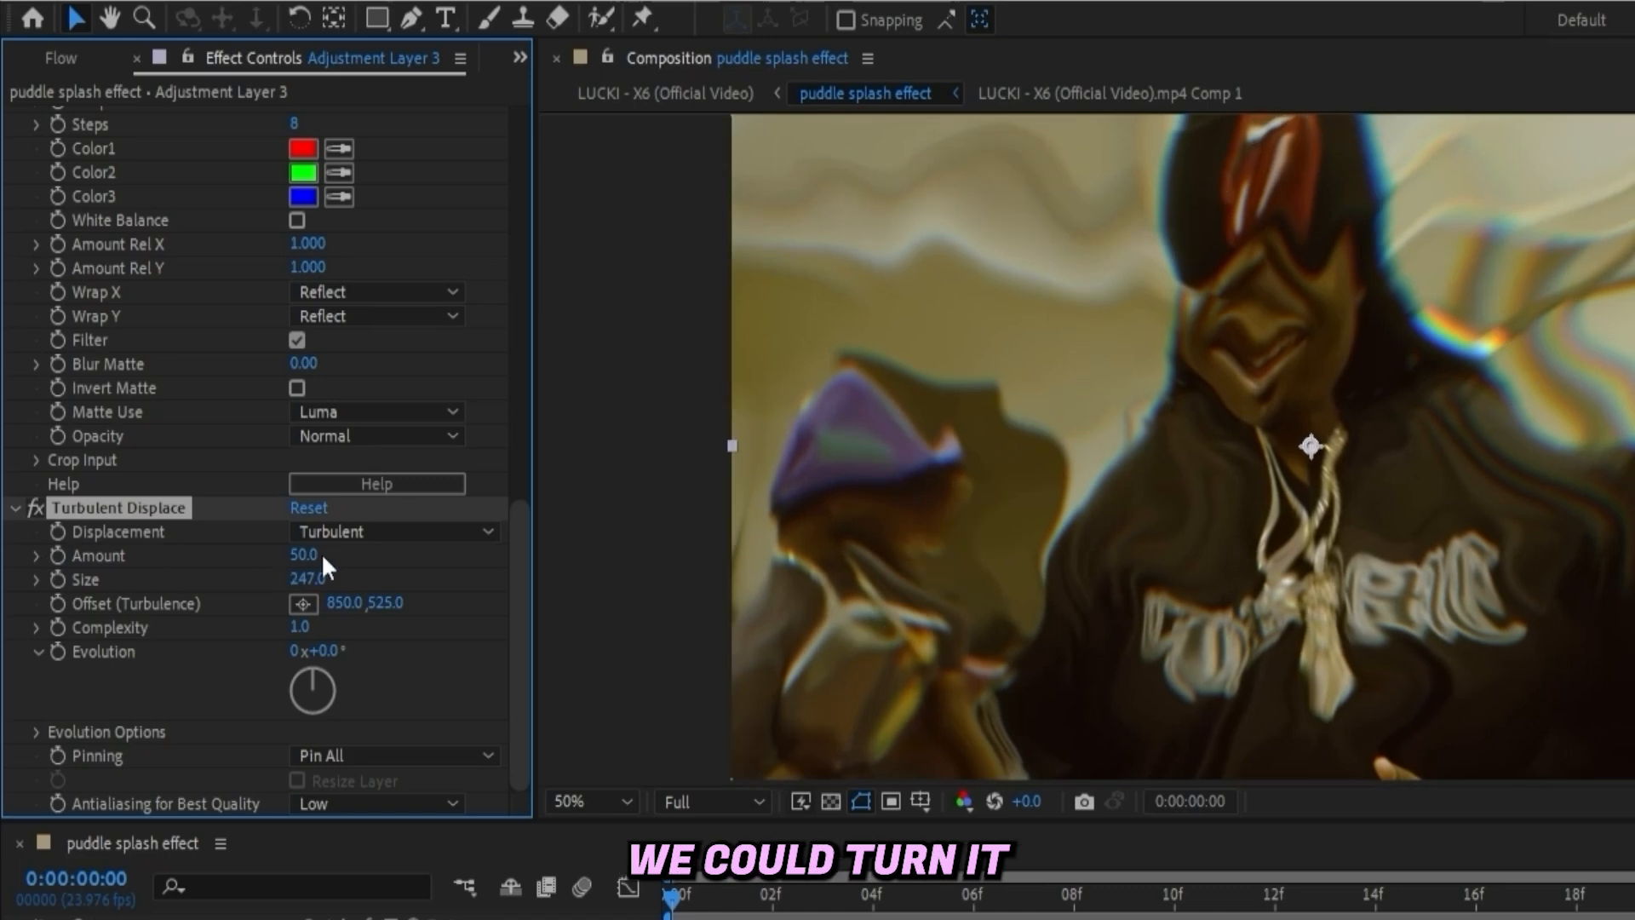
{"action": "left_click_drag", "start_coordinate": [335, 553], "coordinate": [354, 554]}
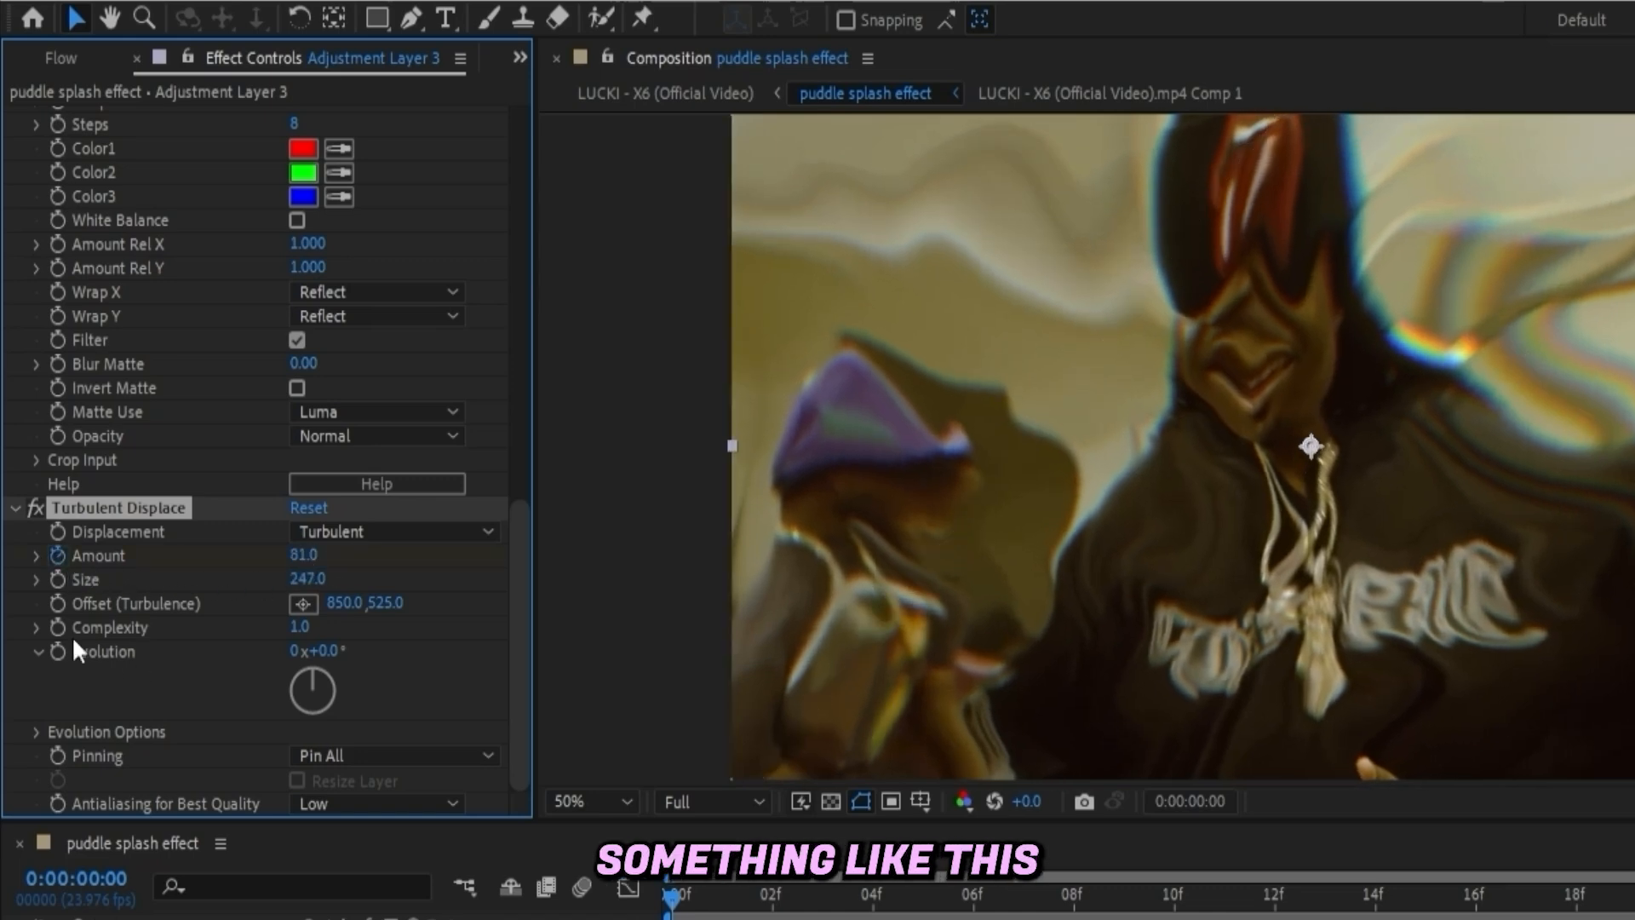
- Keyframe Turbulent Displace Amount and Size, then at 1 second 1 frame set Amount to 0 and lower the Size
{"action": "left_click", "coordinate": [57, 579]}
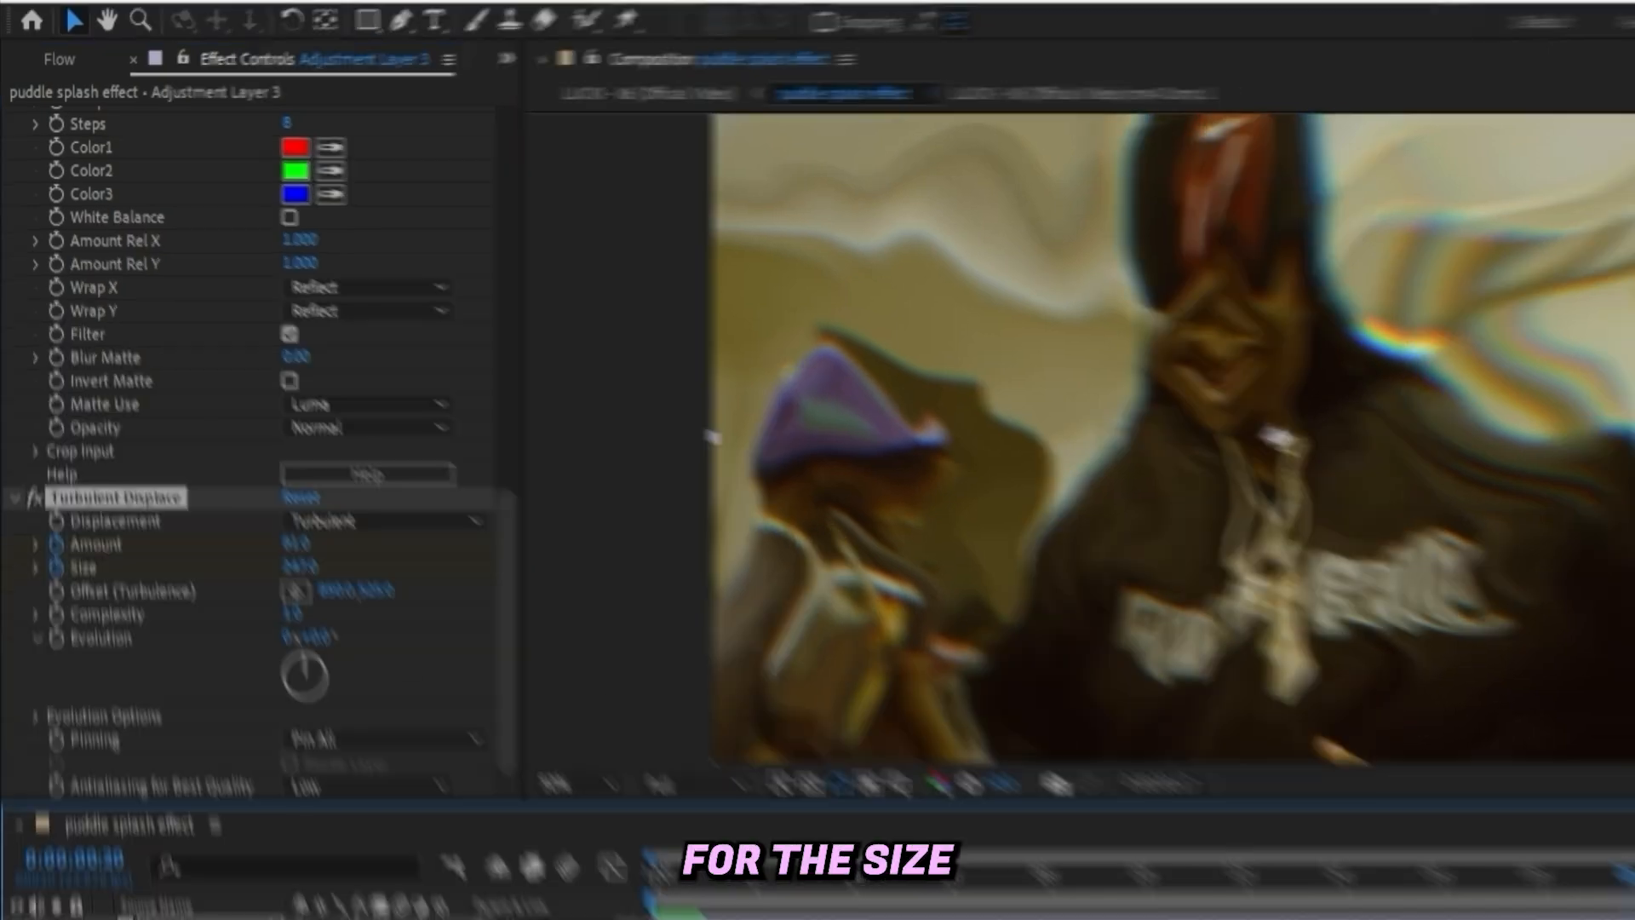
{"action": "left_click_drag", "start_coordinate": [651, 879], "coordinate": [1208, 603]}
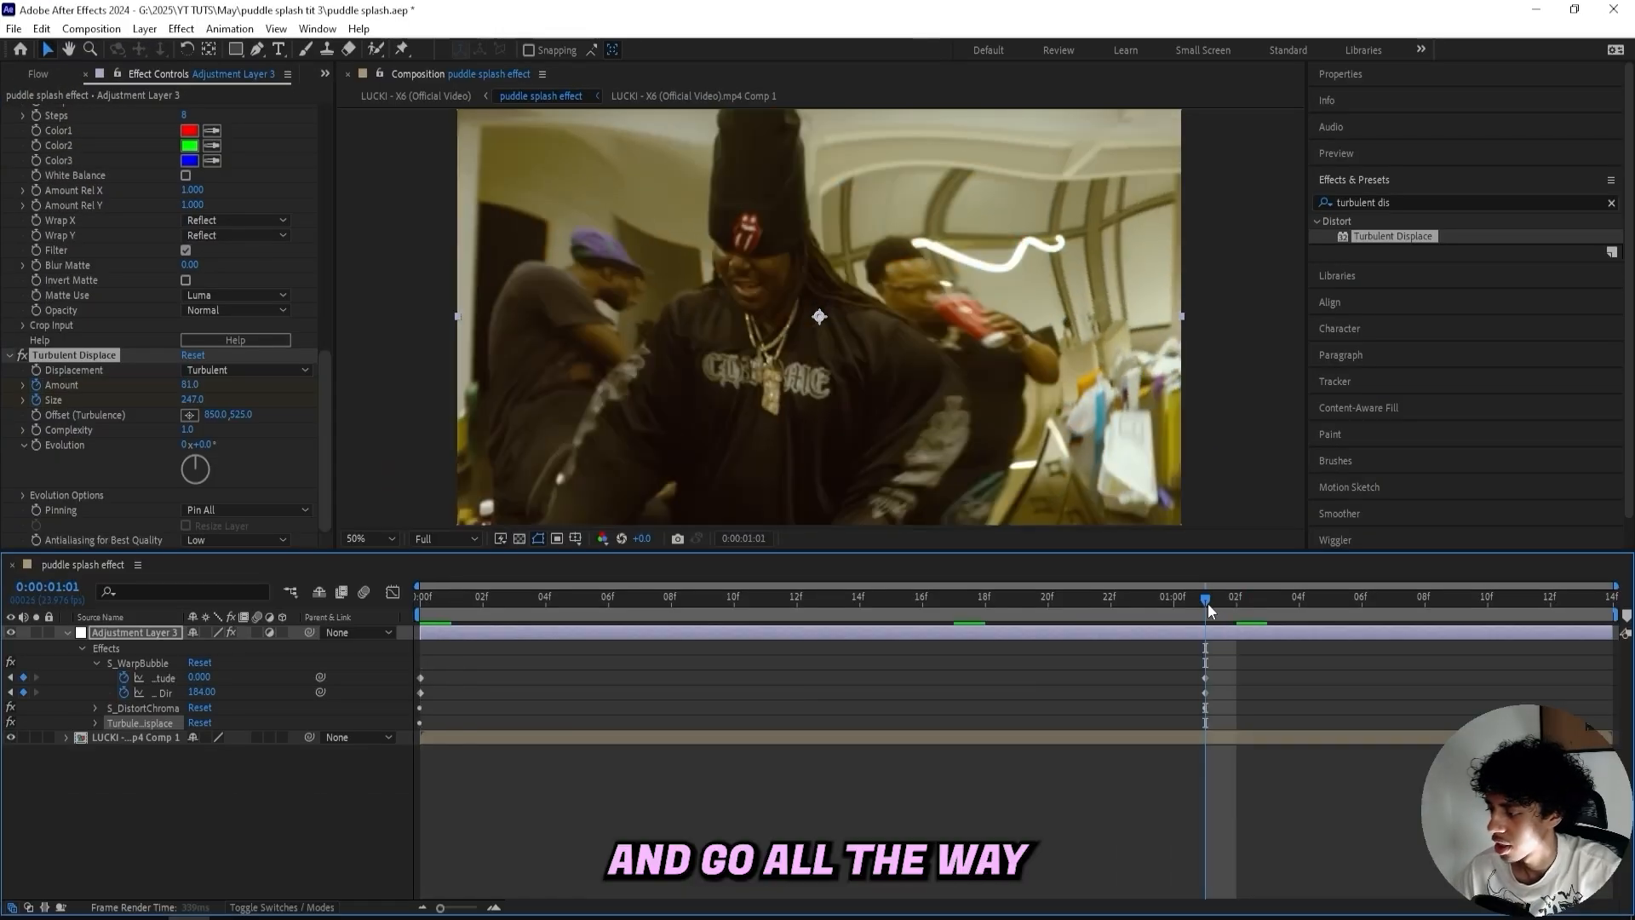
{"action": "left_click", "coordinate": [190, 385]}
{"action": "type", "text": "0"}
{"action": "key", "text": "Return"}
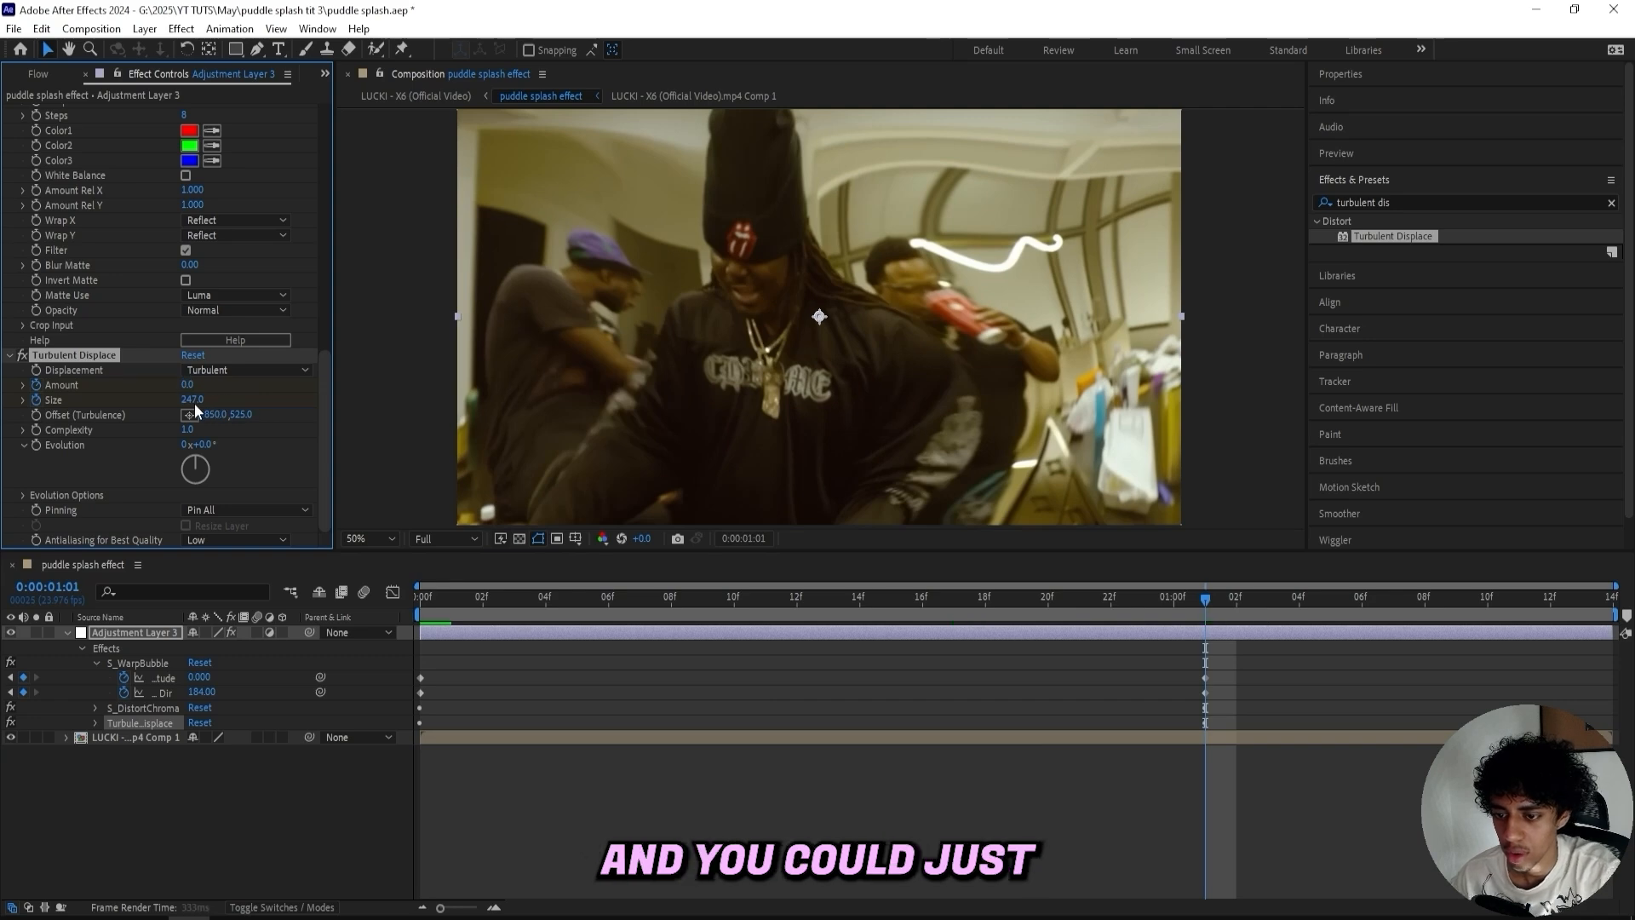
{"action": "left_click_drag", "start_coordinate": [197, 403], "coordinate": [97, 408]}
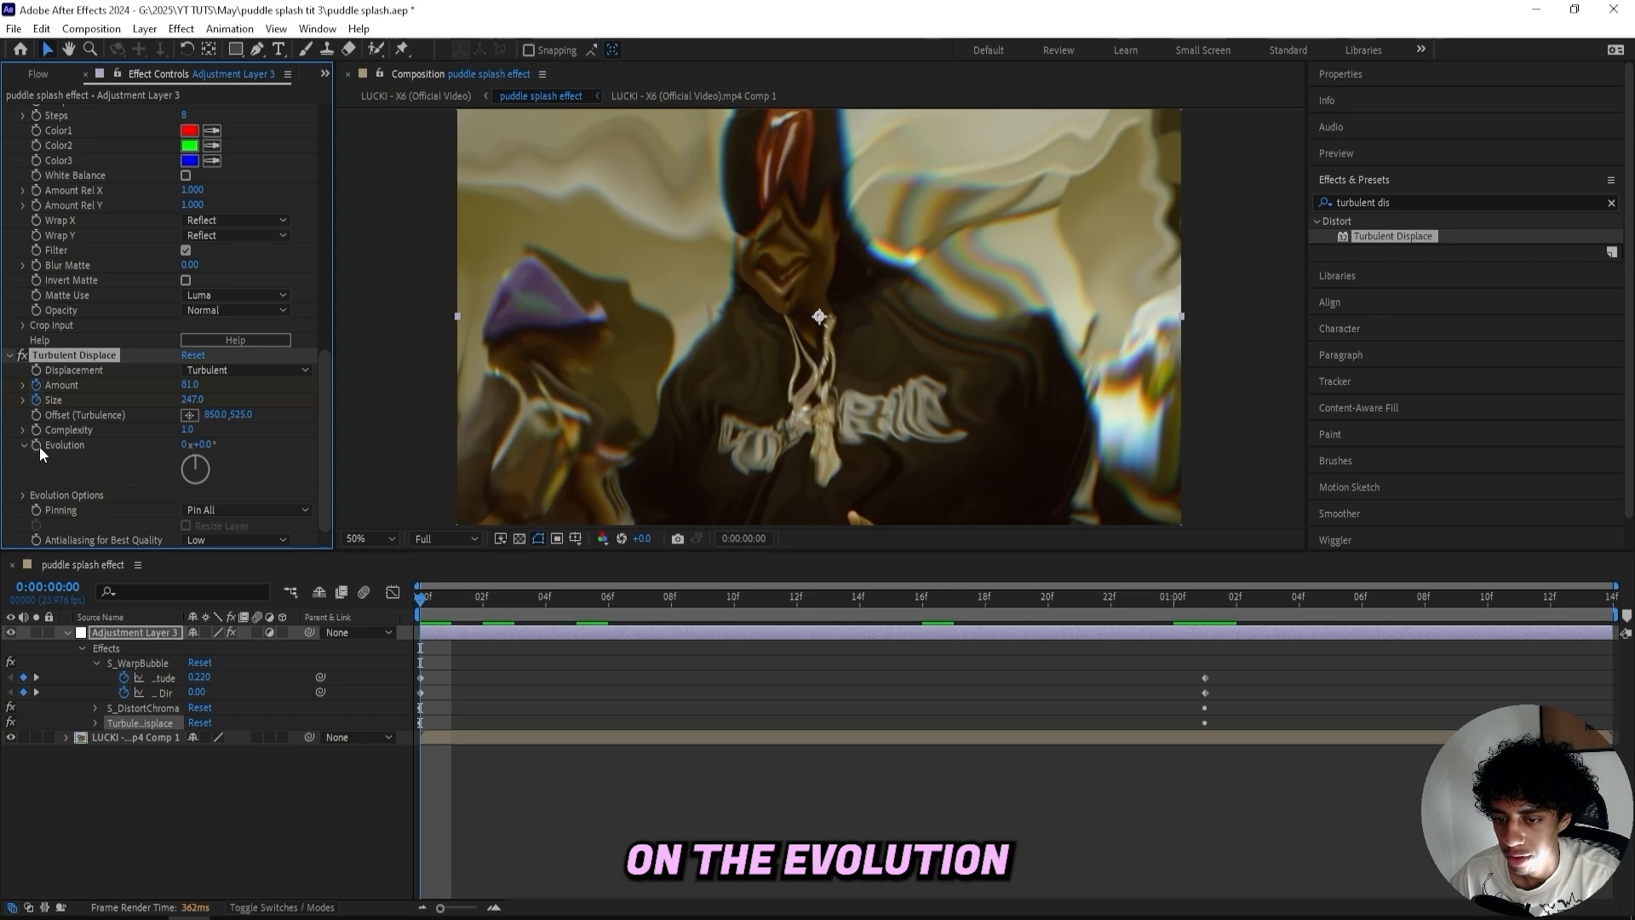
- Add the expression time*360 to the Turbulent Displace Evolution property
{"action": "left_click", "coordinate": [36, 445], "text": "alt"}
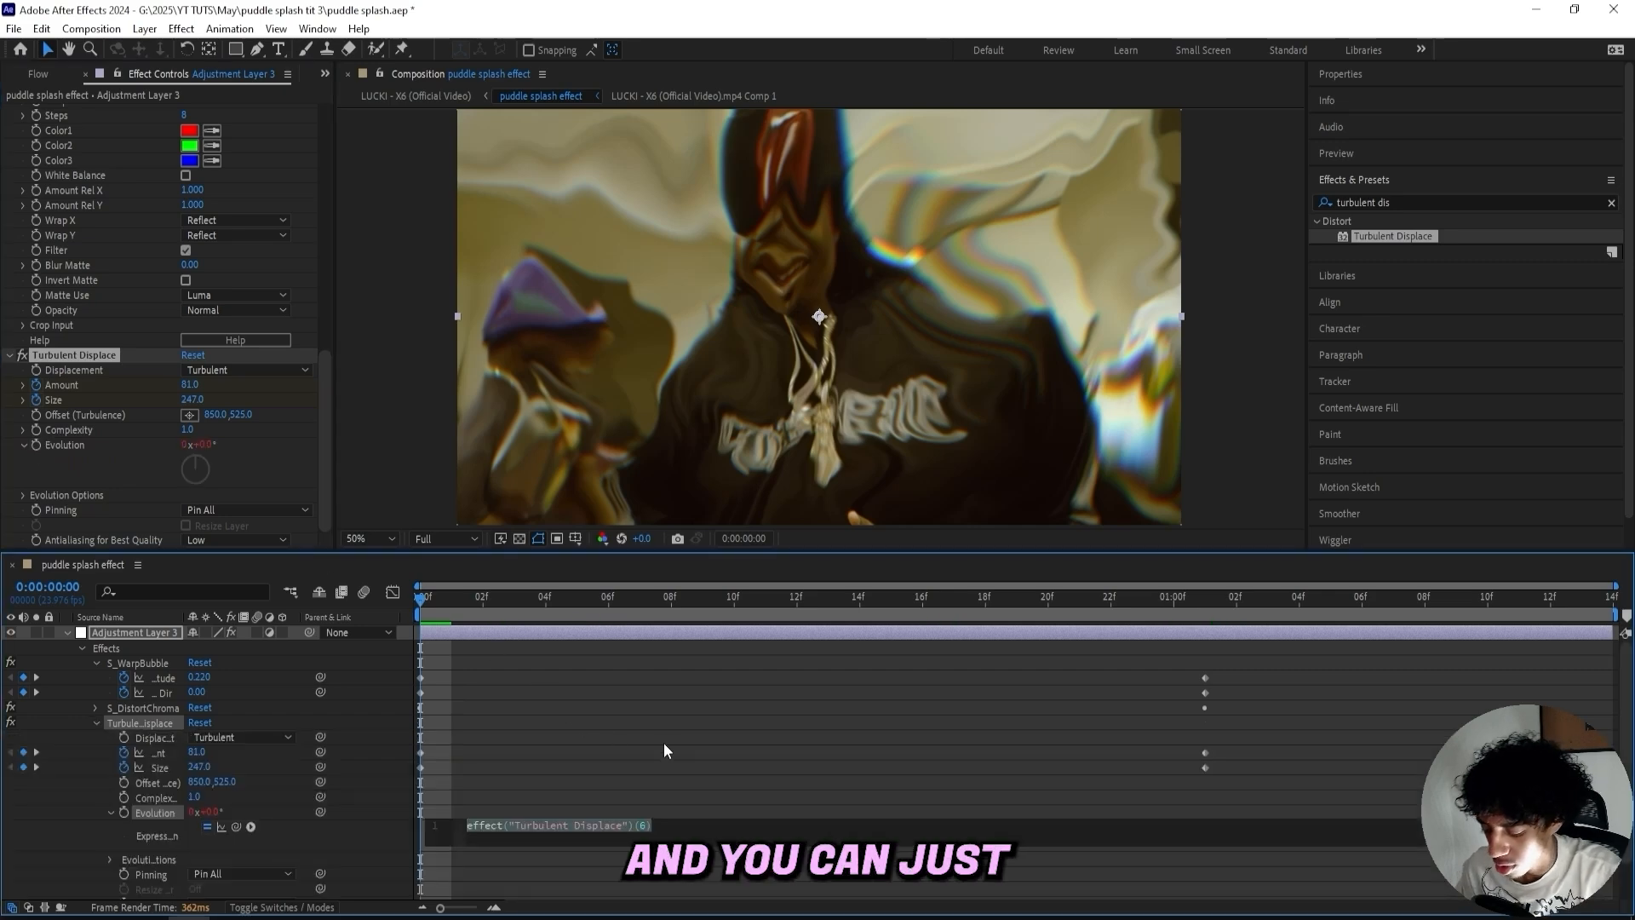
{"action": "type", "text": "time*"}
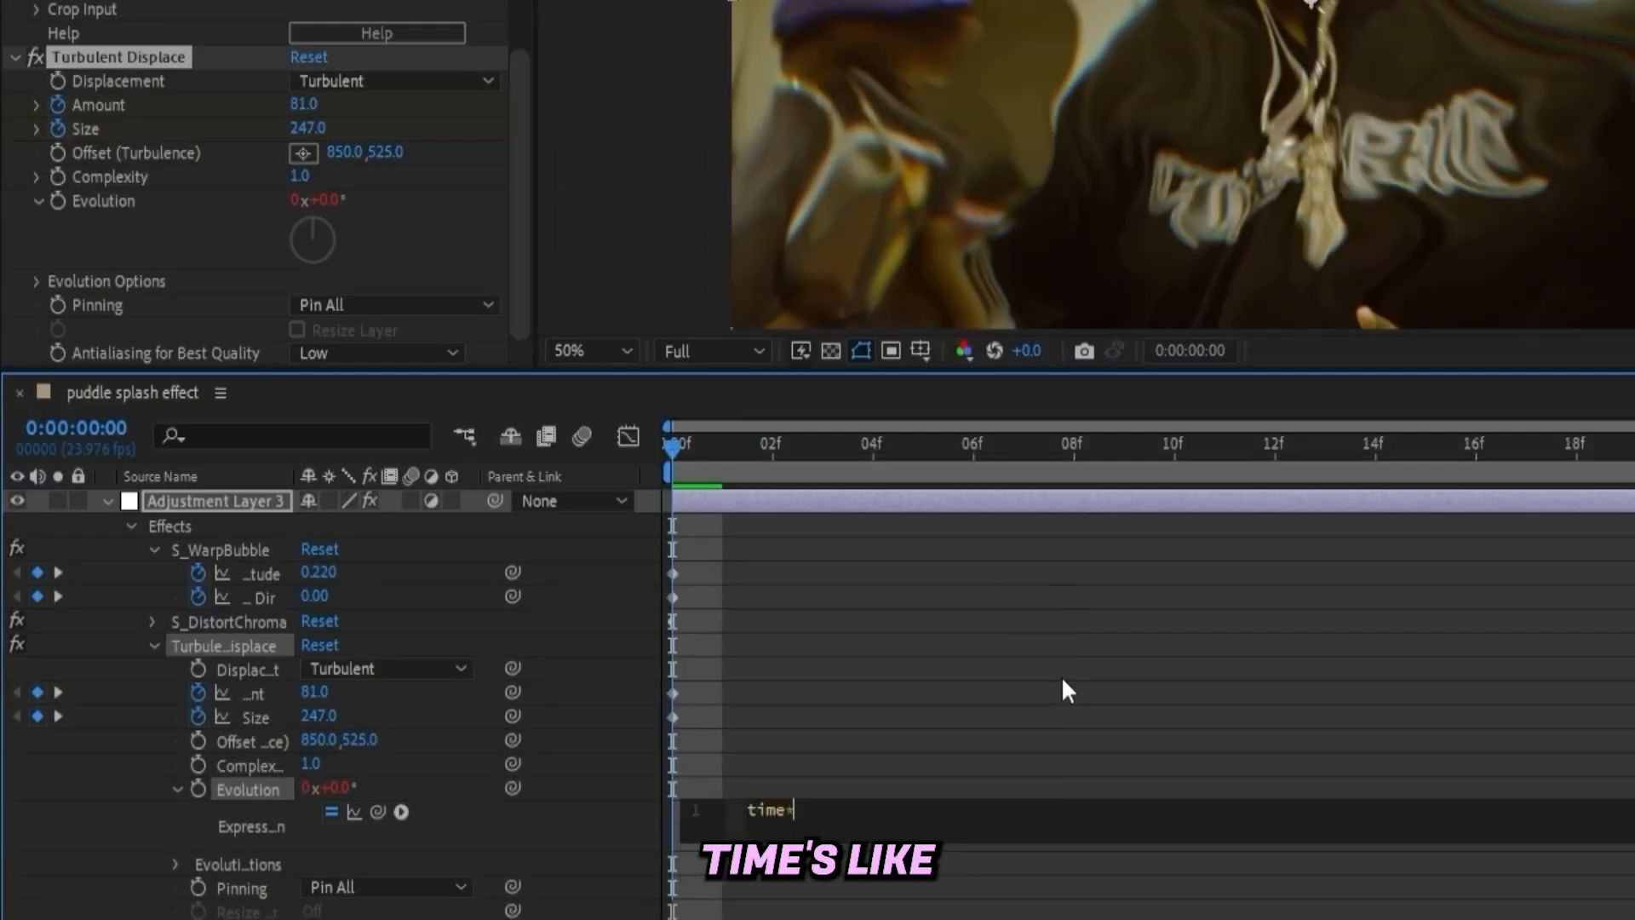
{"action": "type", "text": "365"}
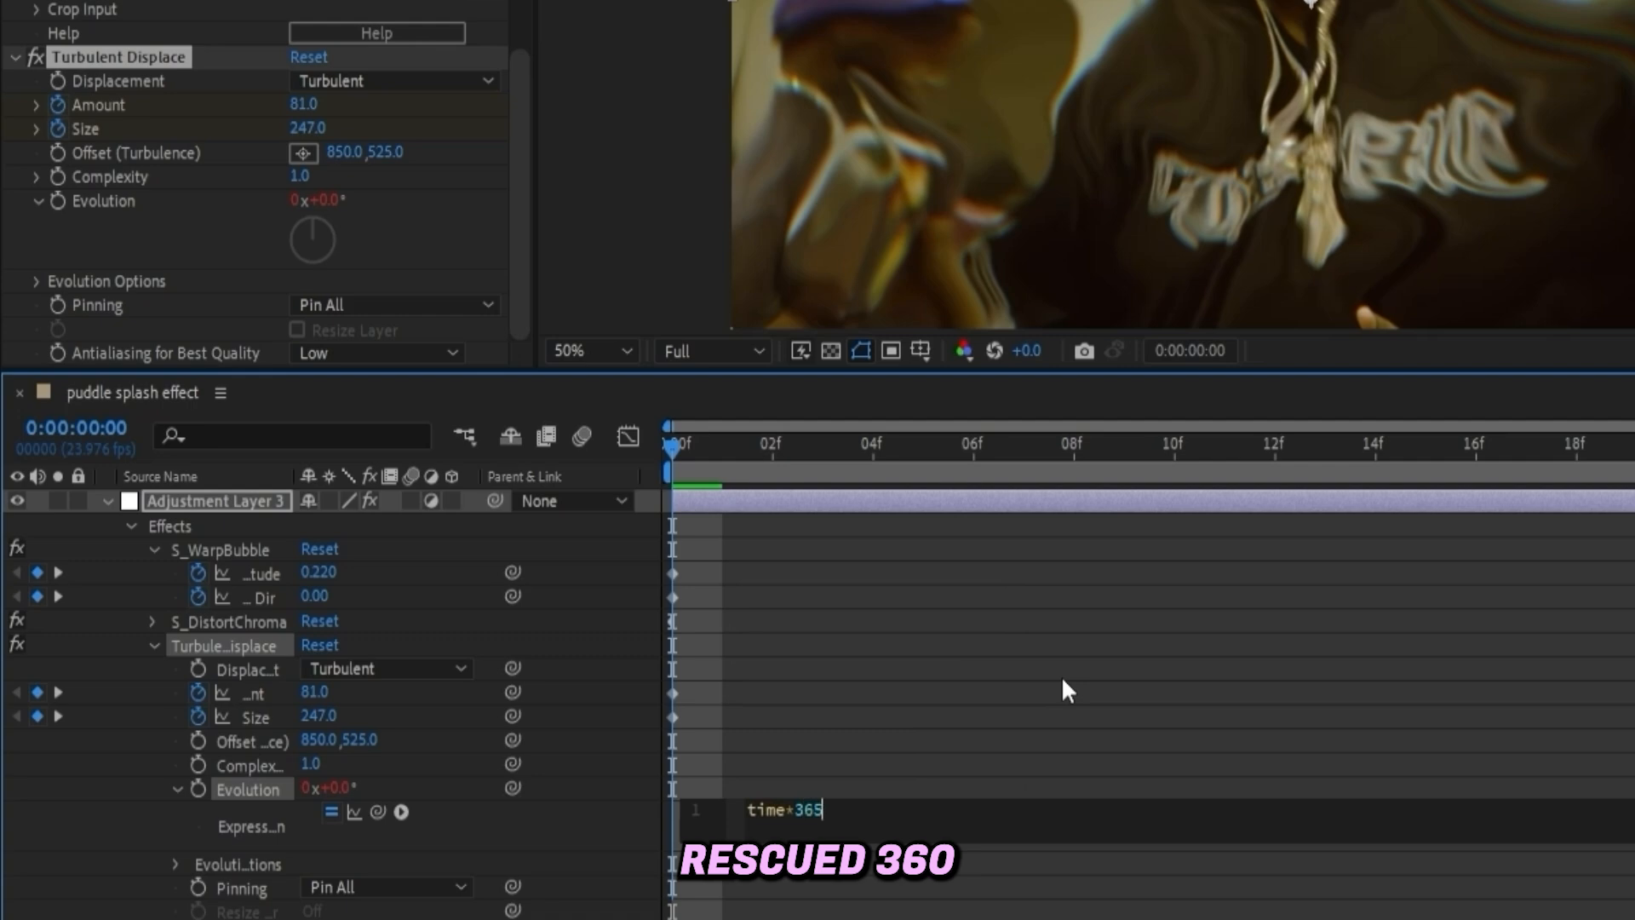
{"action": "left_click", "coordinate": [1061, 676]}
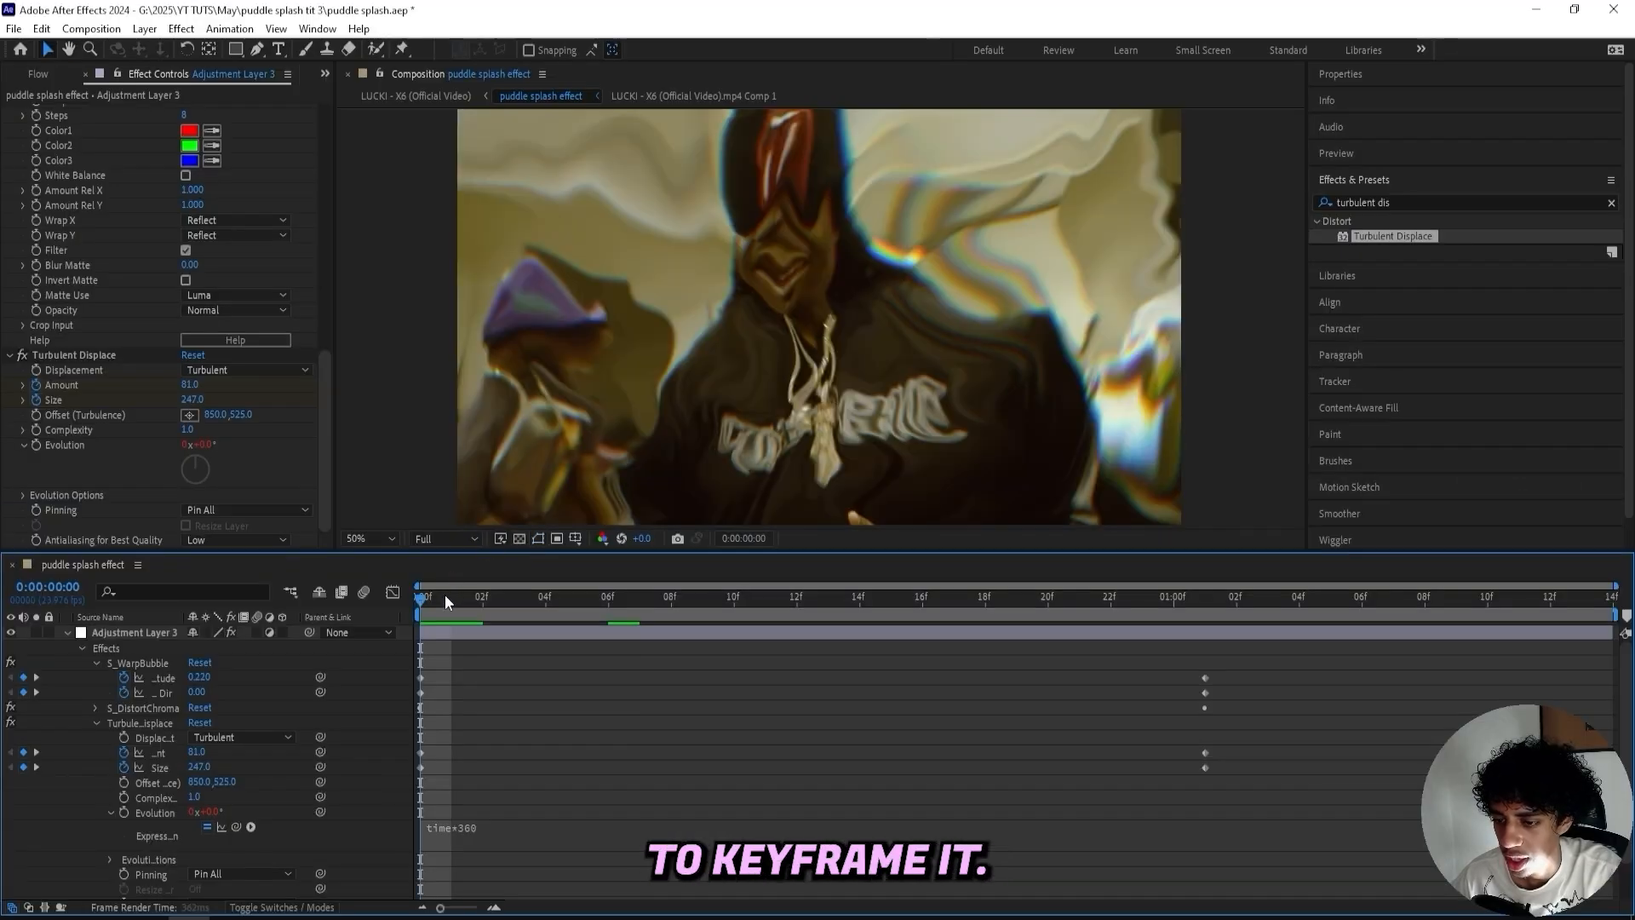
- Play back the animation to review the turbulent distortion
{"action": "key", "text": "space"}
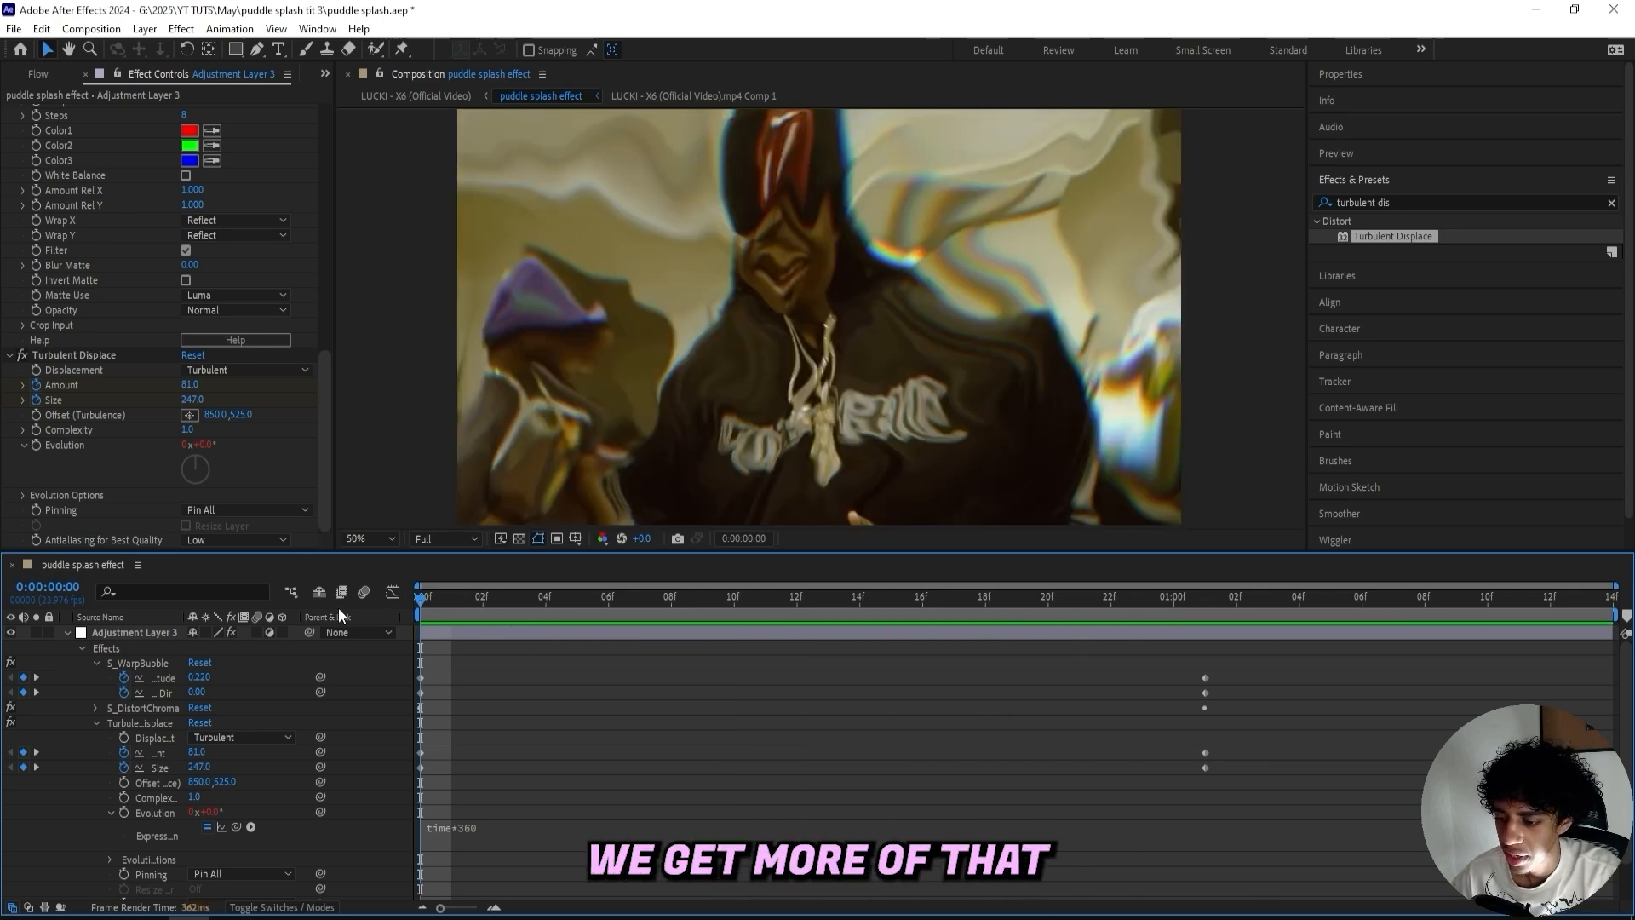
{"action": "key", "text": "space"}
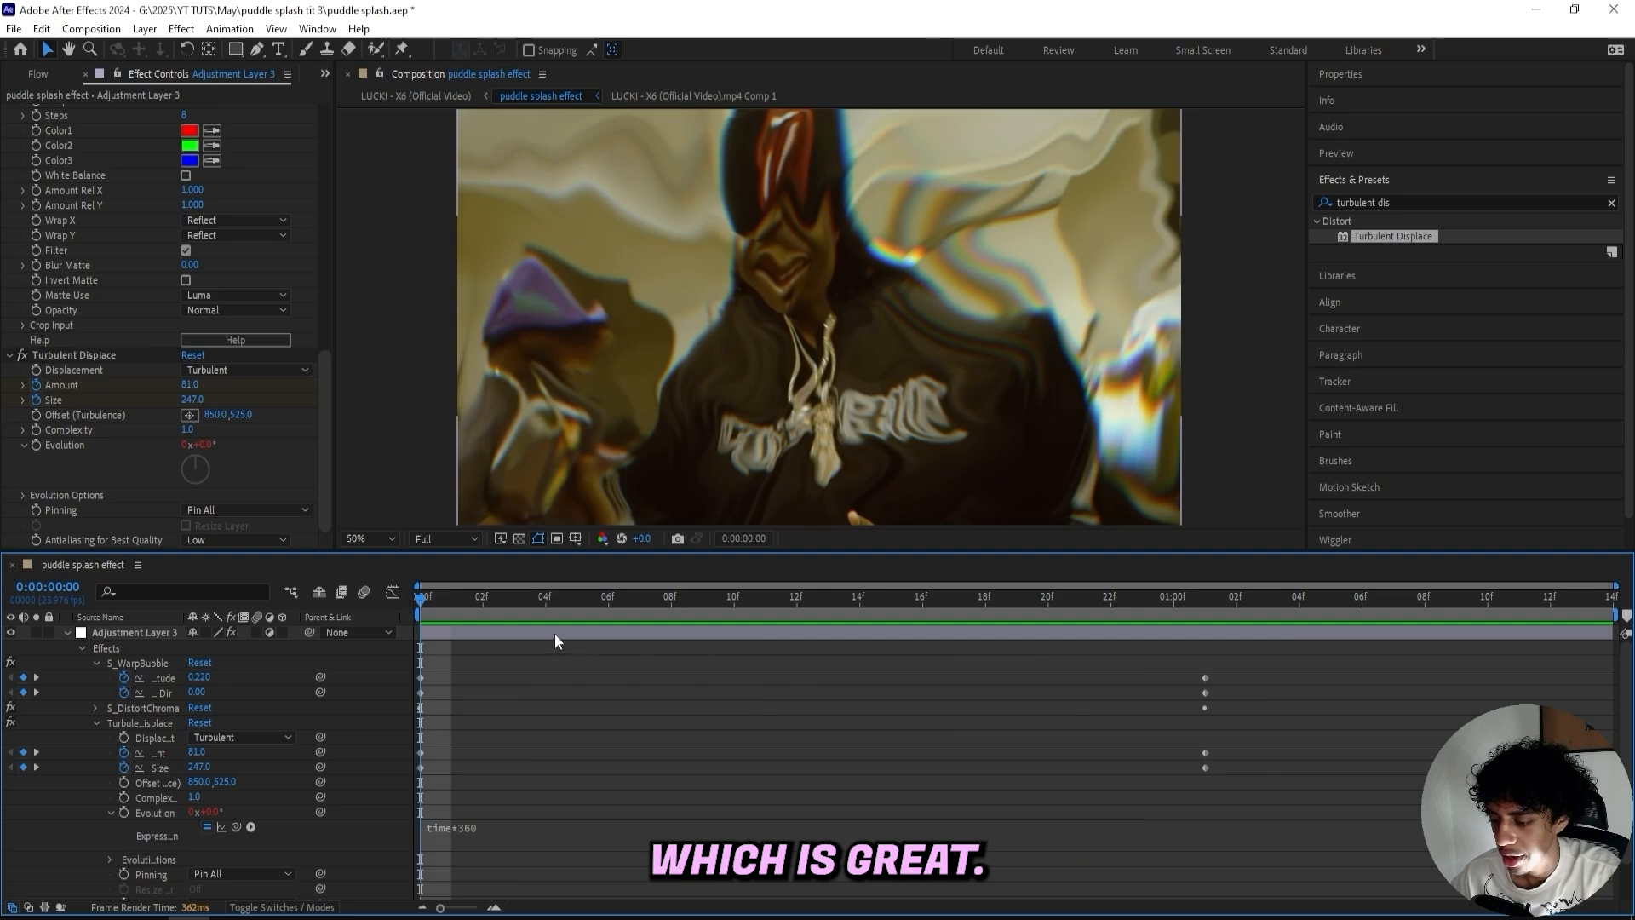
{"action": "key", "text": "space"}
{"action": "left_click_drag", "start_coordinate": [418, 598], "coordinate": [288, 617]}
- Find Sapphire Warp Puddle and apply it to the adjustment layer
{"action": "left_click", "coordinate": [157, 634]}
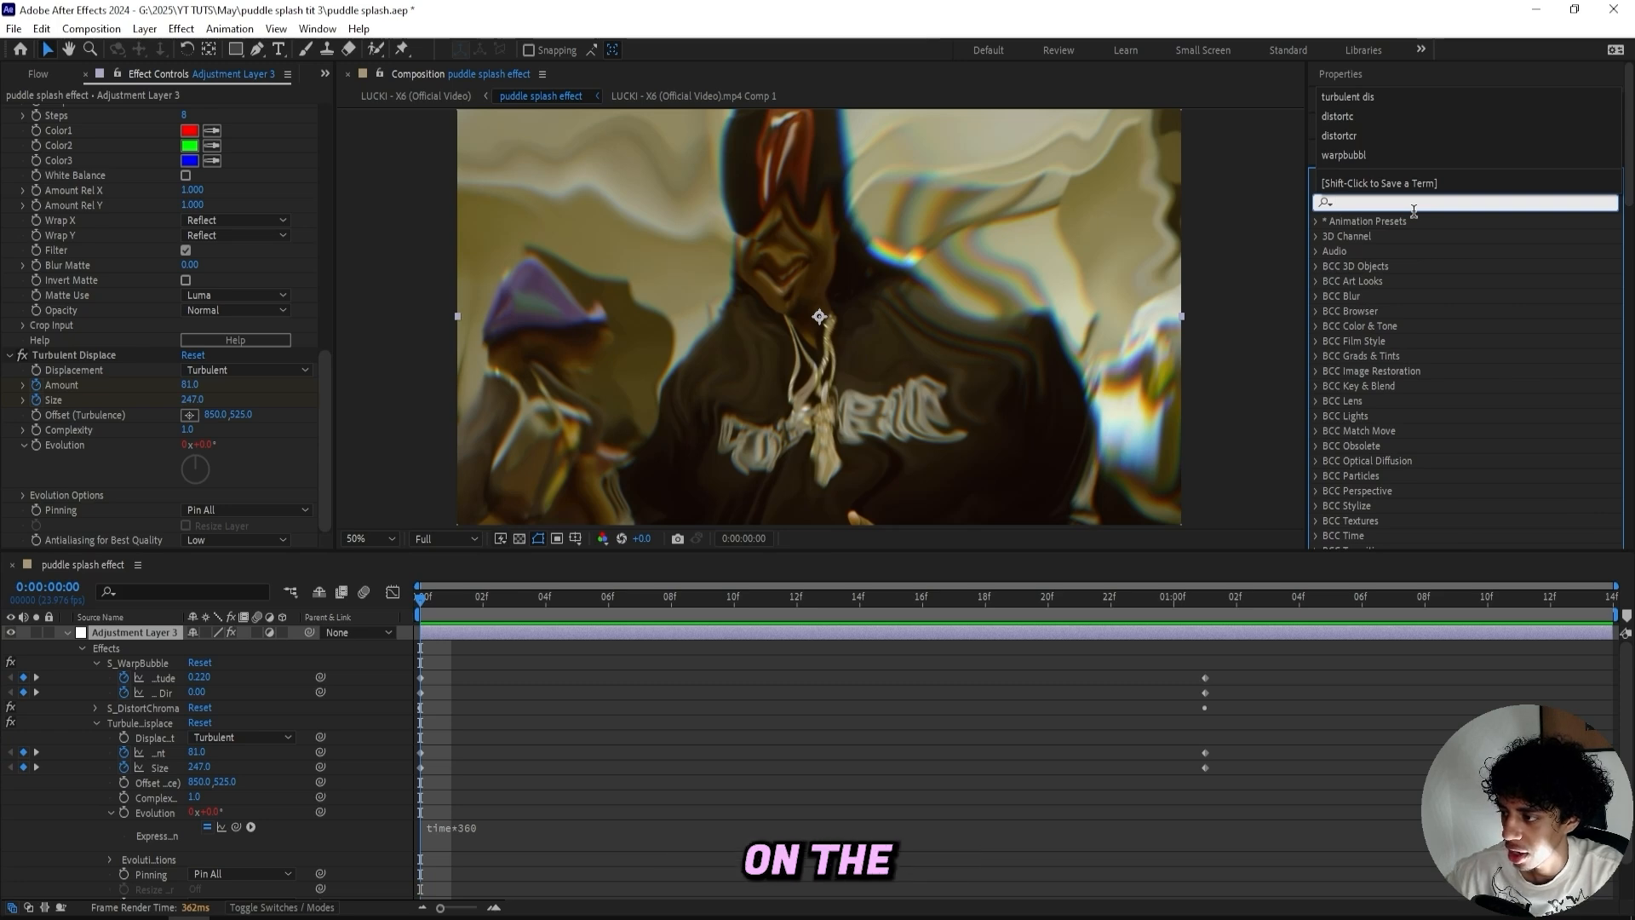
{"action": "type", "text": "warppuddle"}
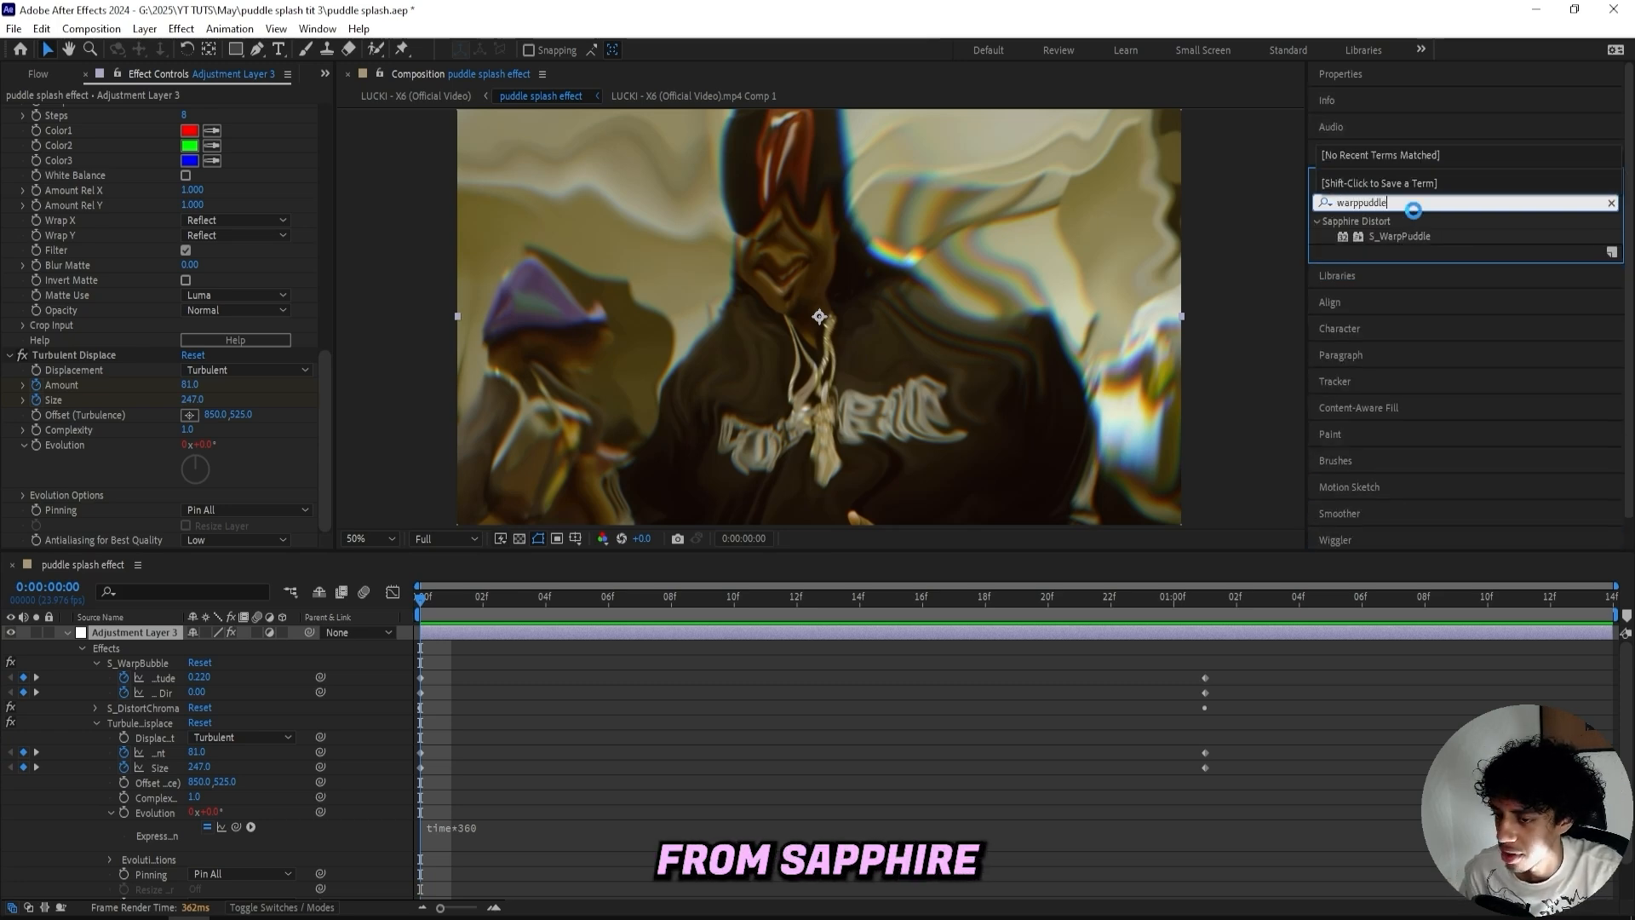
{"action": "left_click_drag", "start_coordinate": [1400, 236], "coordinate": [135, 395]}
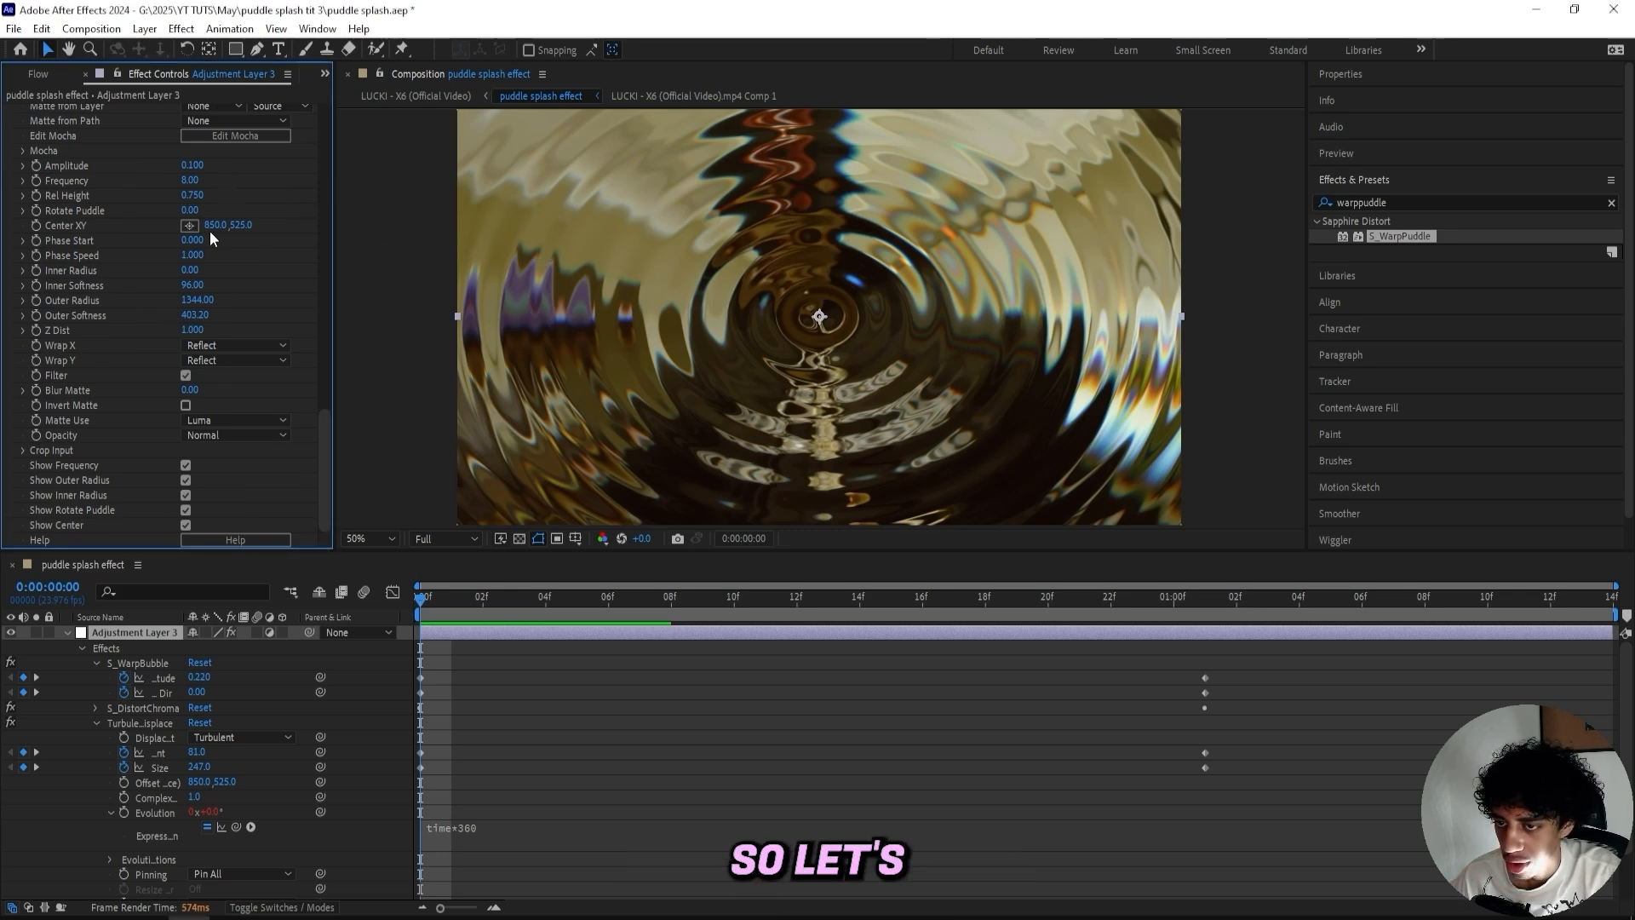
- Set the Warp Puddle Frequency to 3
{"action": "left_click", "coordinate": [189, 180]}
{"action": "type", "text": "33"}
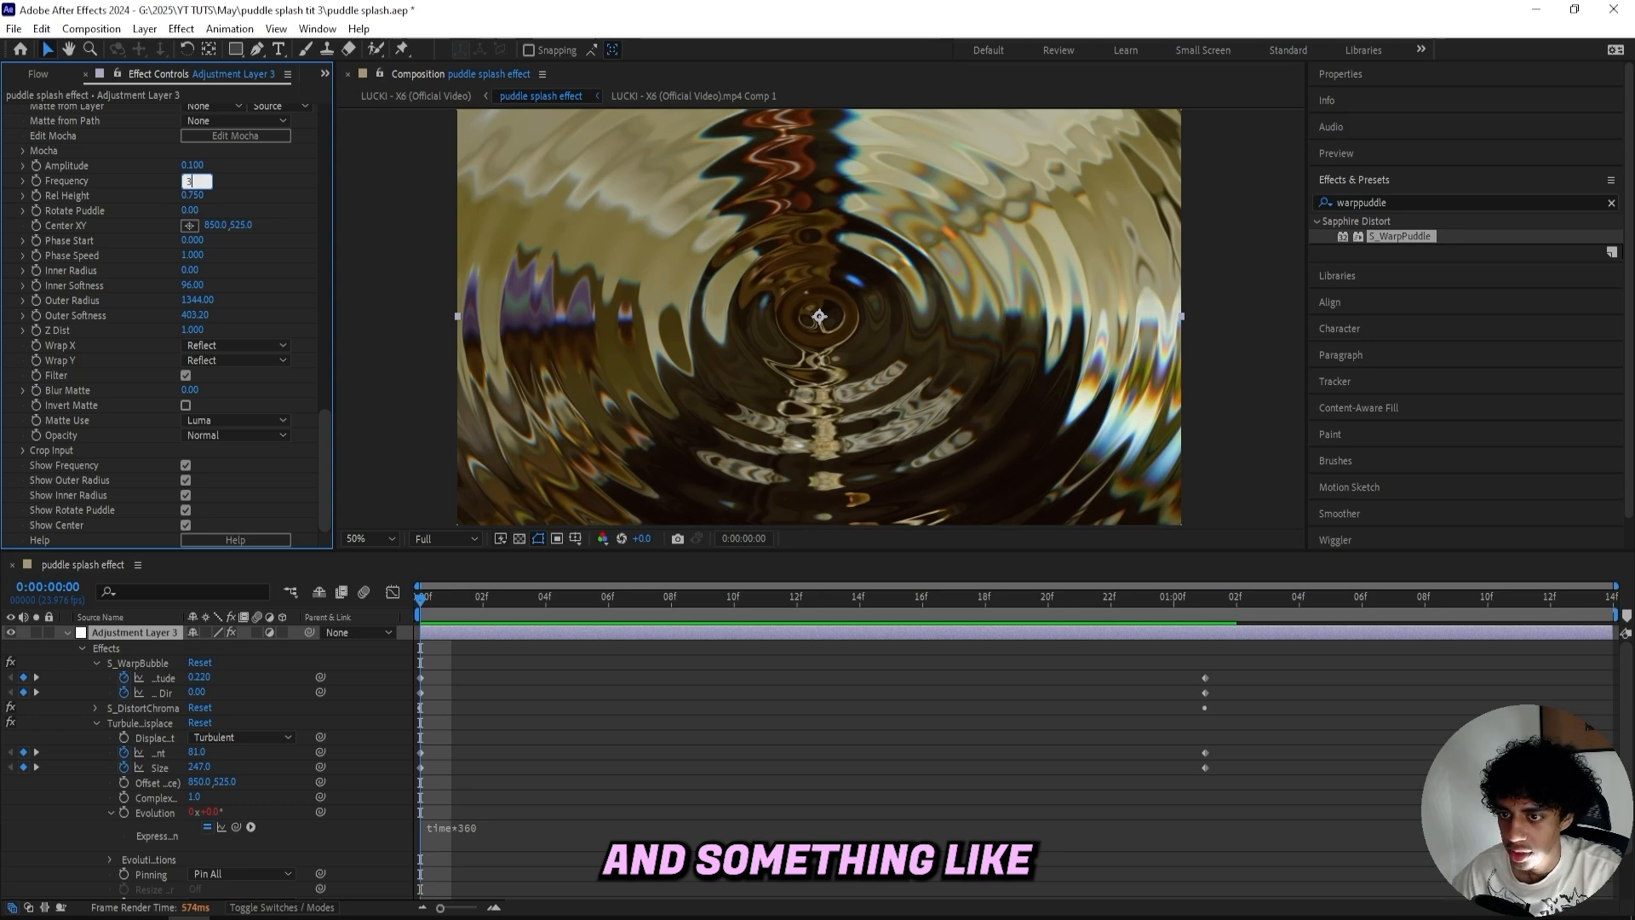
{"action": "key", "text": "BackSpace"}
{"action": "type", "text": "4"}
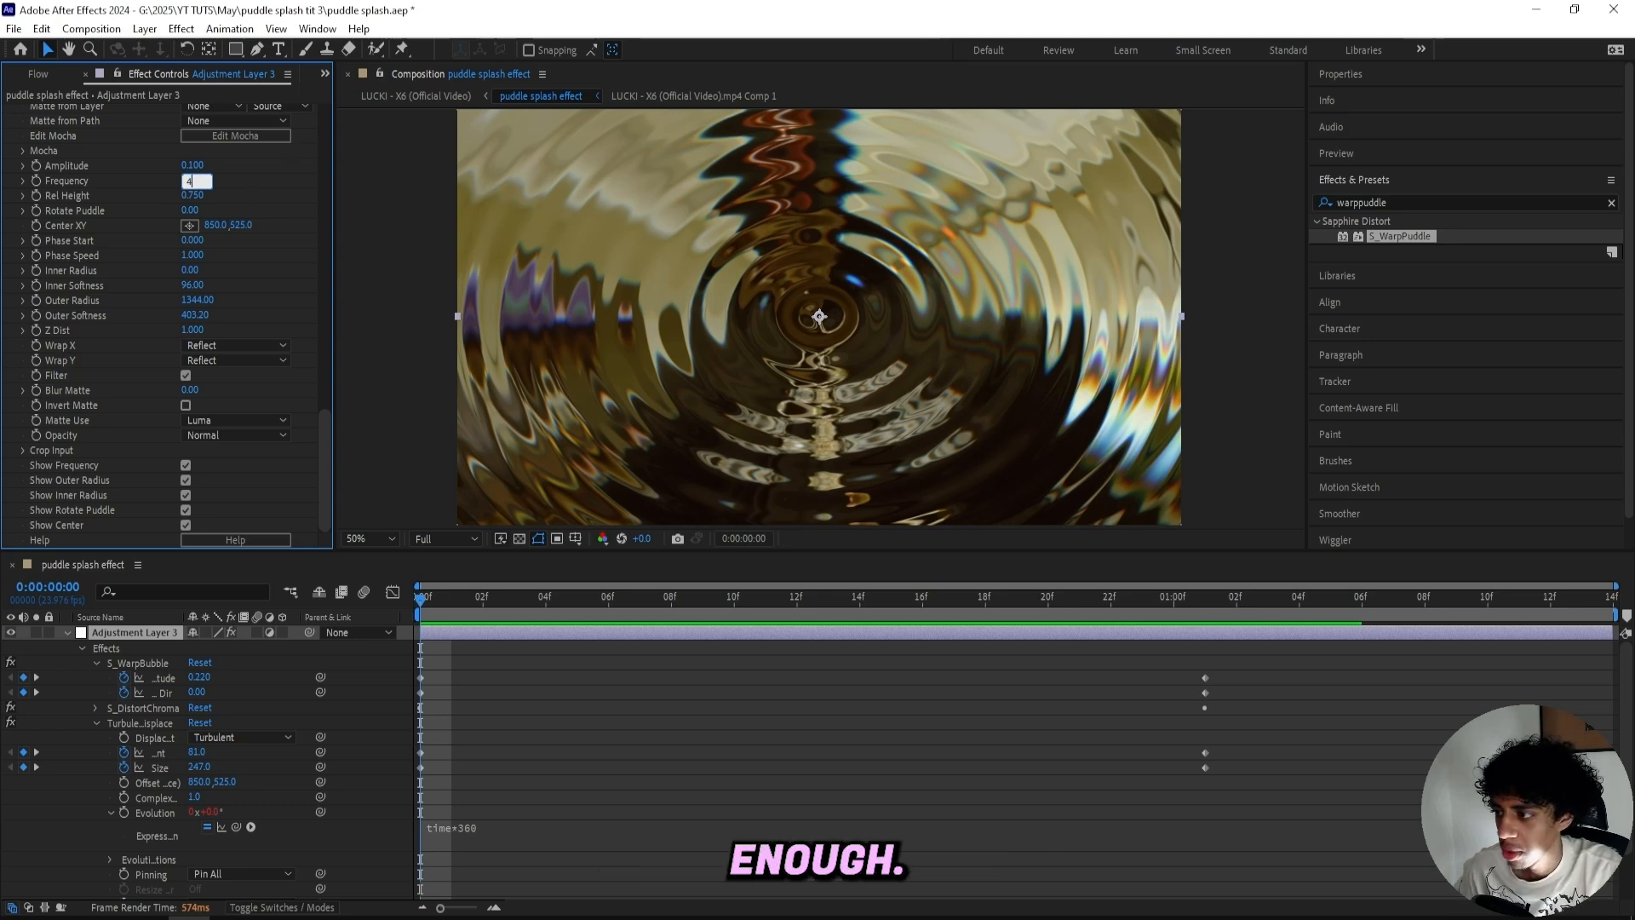
{"action": "key", "text": "Return"}
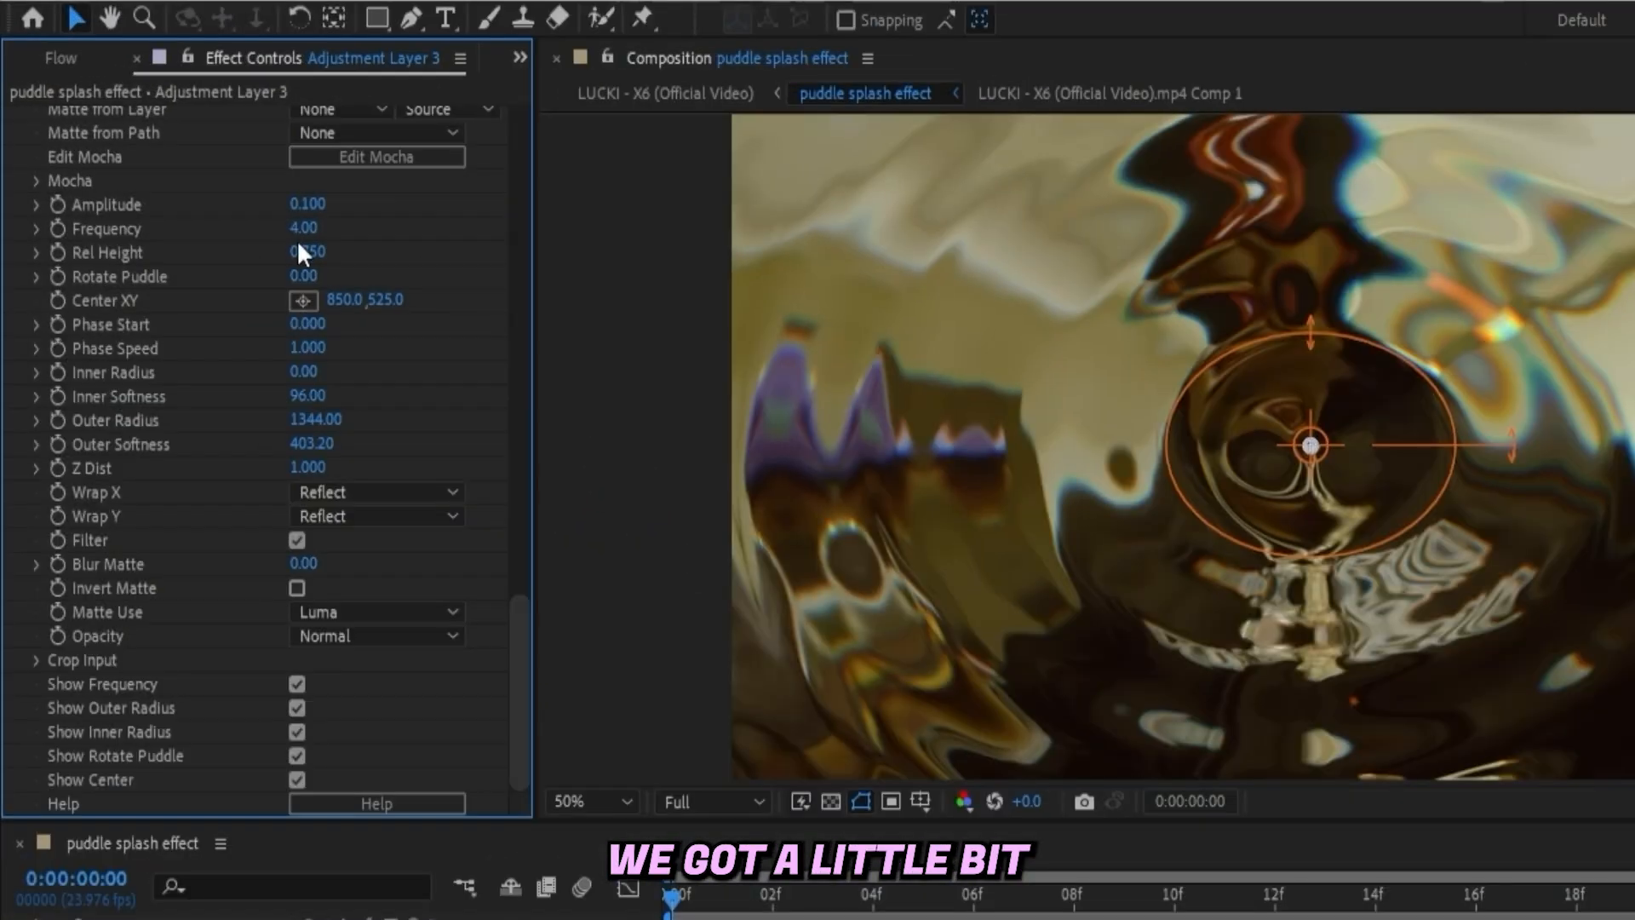
{"action": "left_click", "coordinate": [304, 227]}
{"action": "type", "text": "3"}
{"action": "key", "text": "Return"}
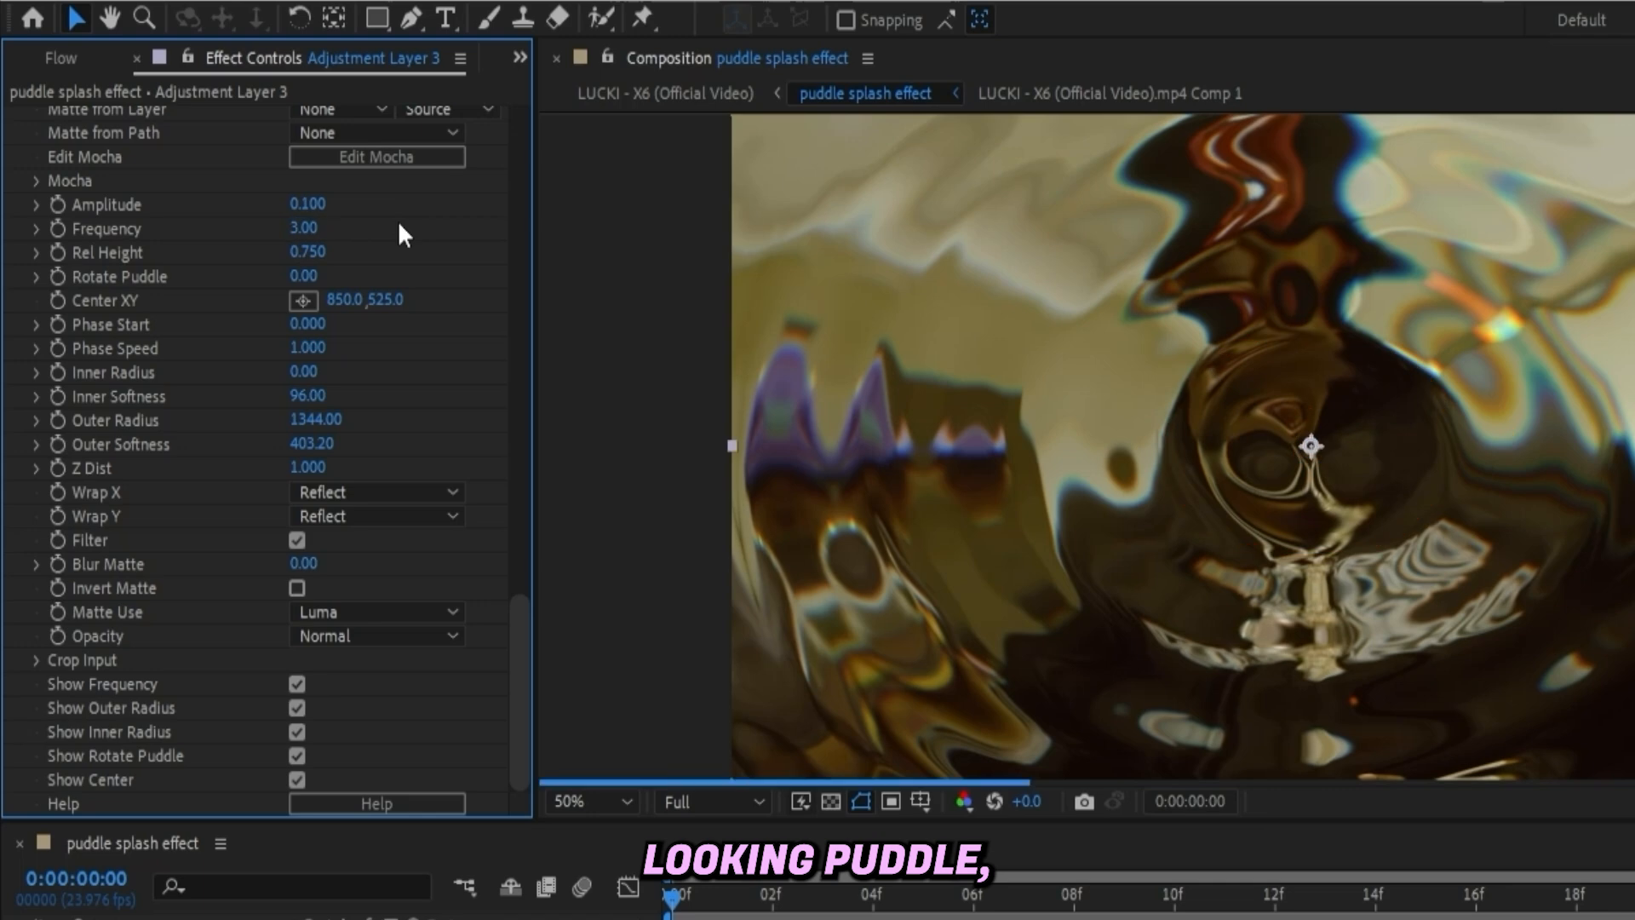
- Set the Warp Puddle Rel Height to 1 and Amplitude to 0.15
{"action": "left_click", "coordinate": [305, 252]}
{"action": "type", "text": "1"}
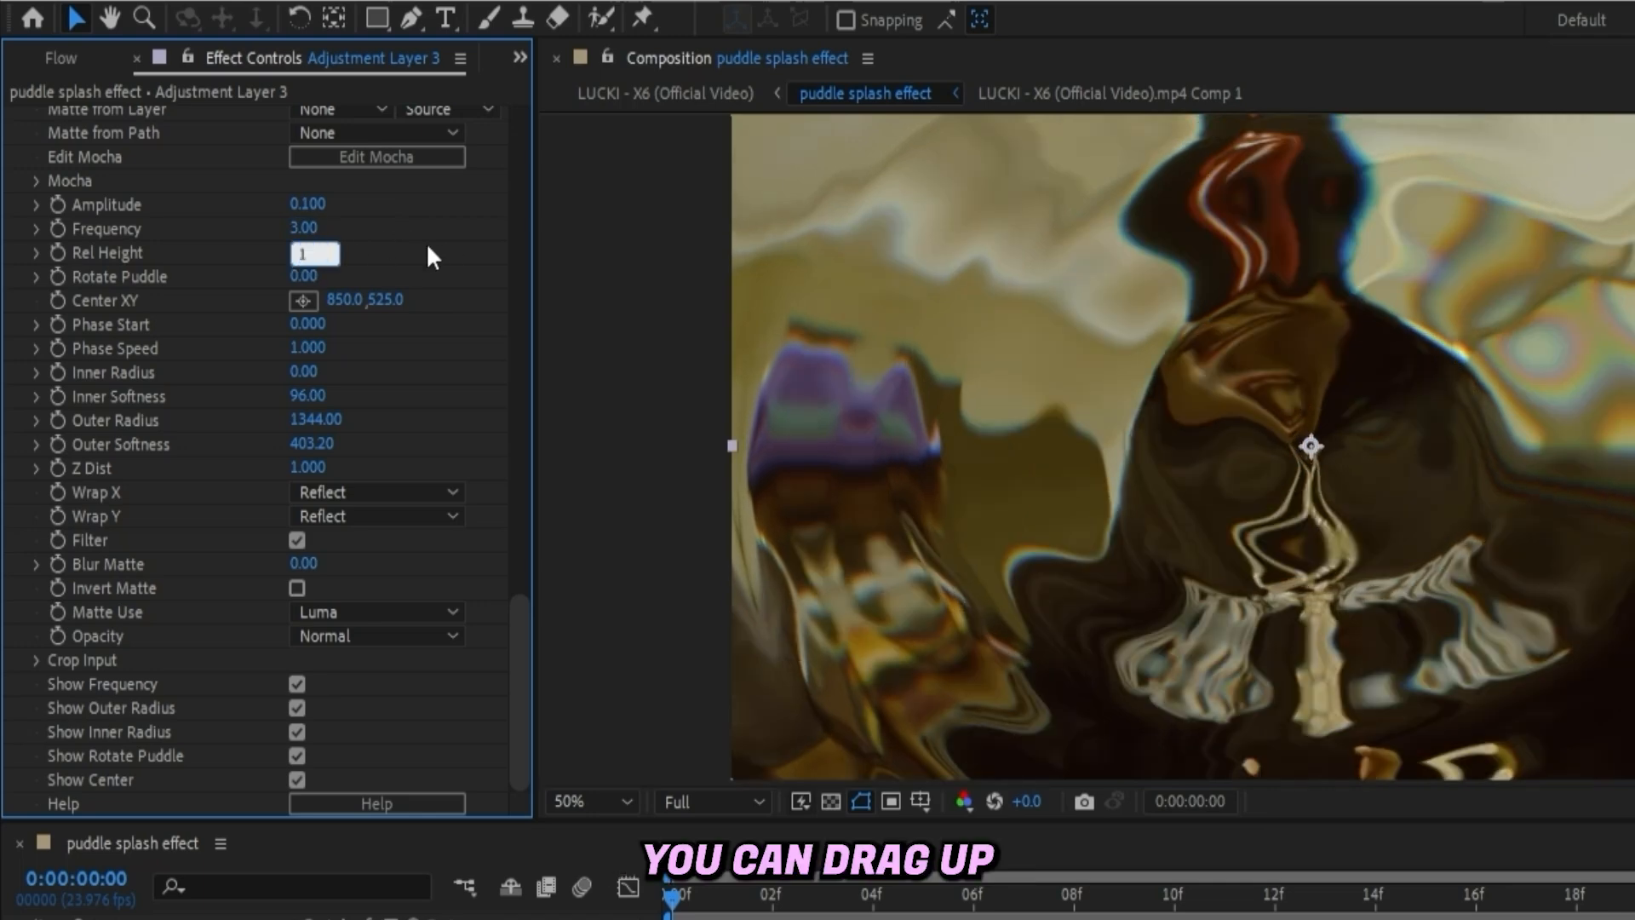
{"action": "key", "text": "Return"}
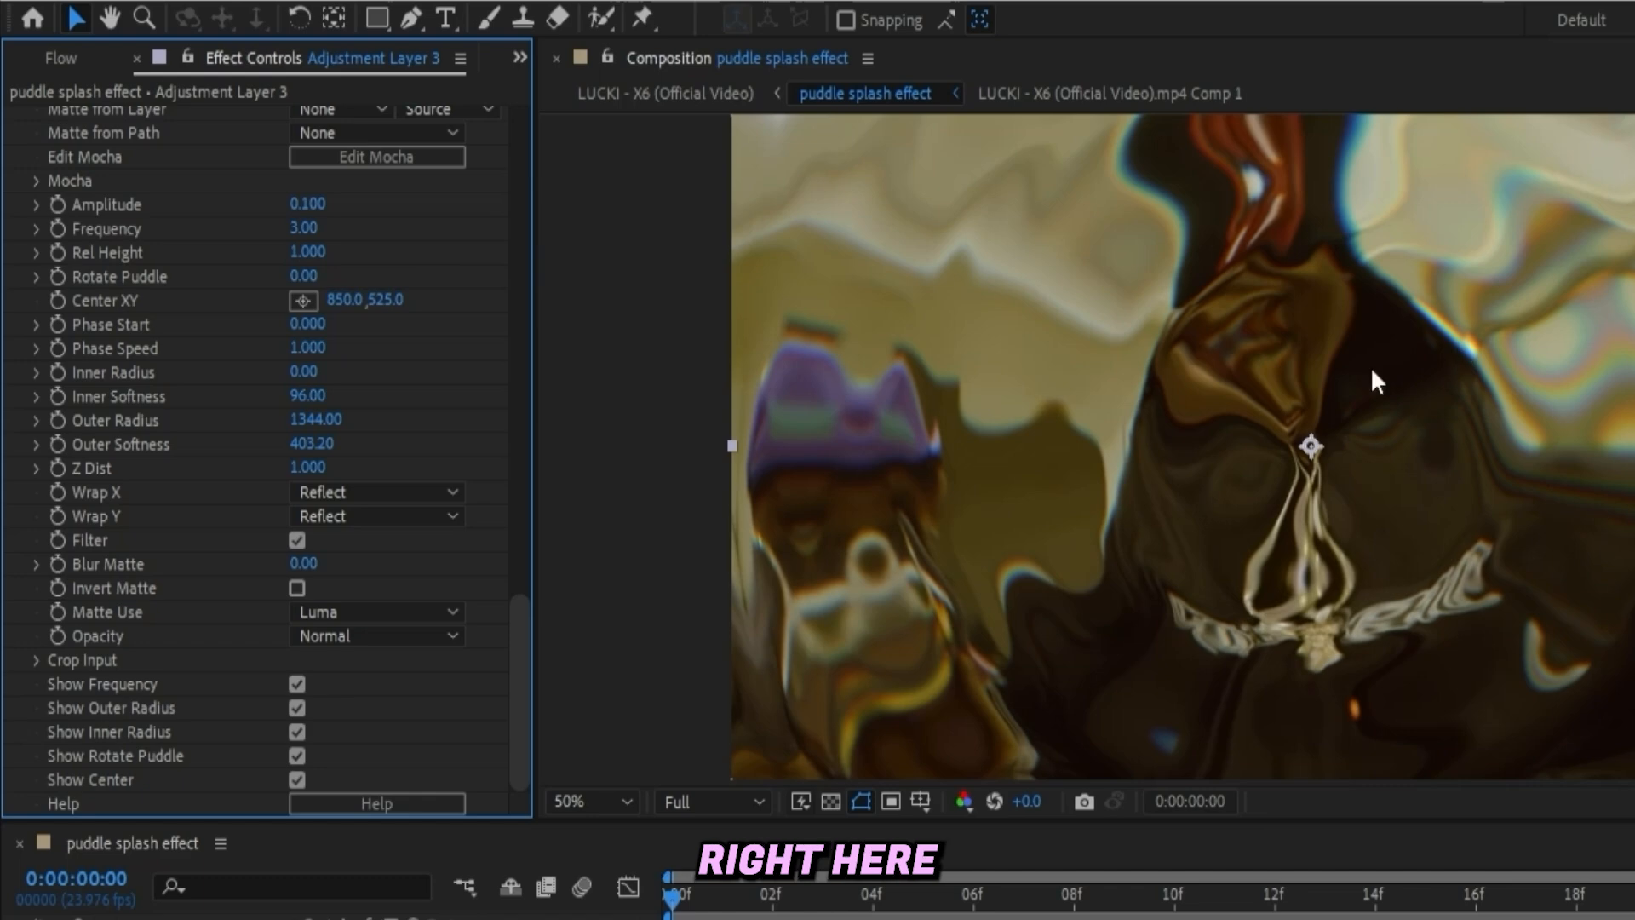
{"action": "left_click", "coordinate": [320, 200]}
{"action": "type", "text": "0.15"}
{"action": "key", "text": "Return"}
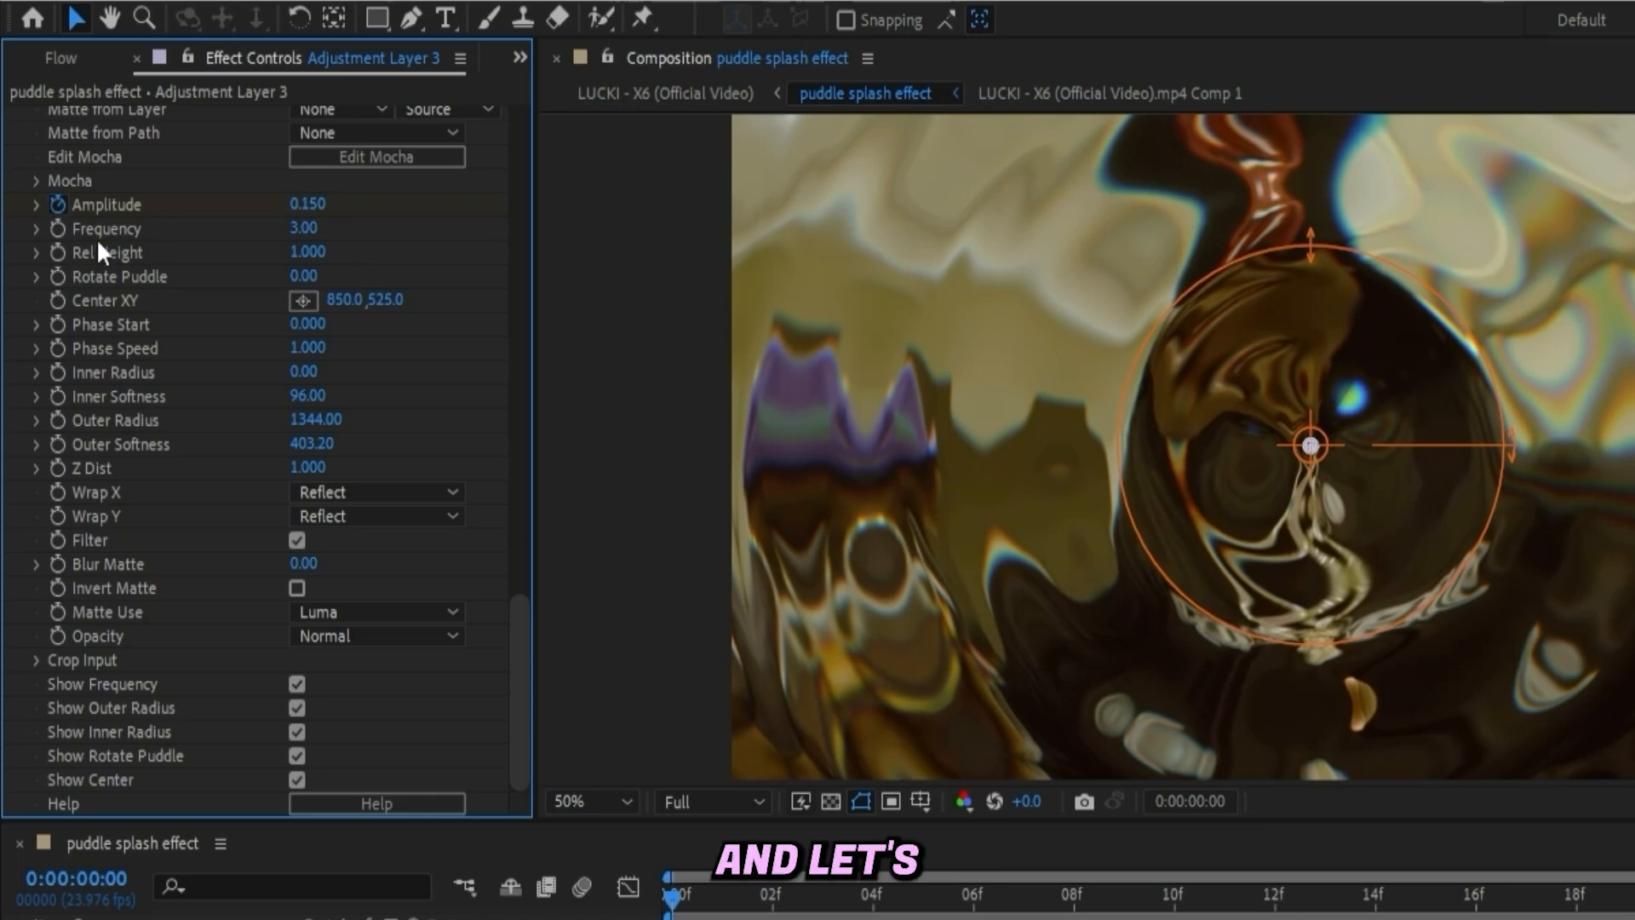
- At frame 4, set the Warp Puddle Amplitude to -0.126
{"action": "key", "text": "y"}
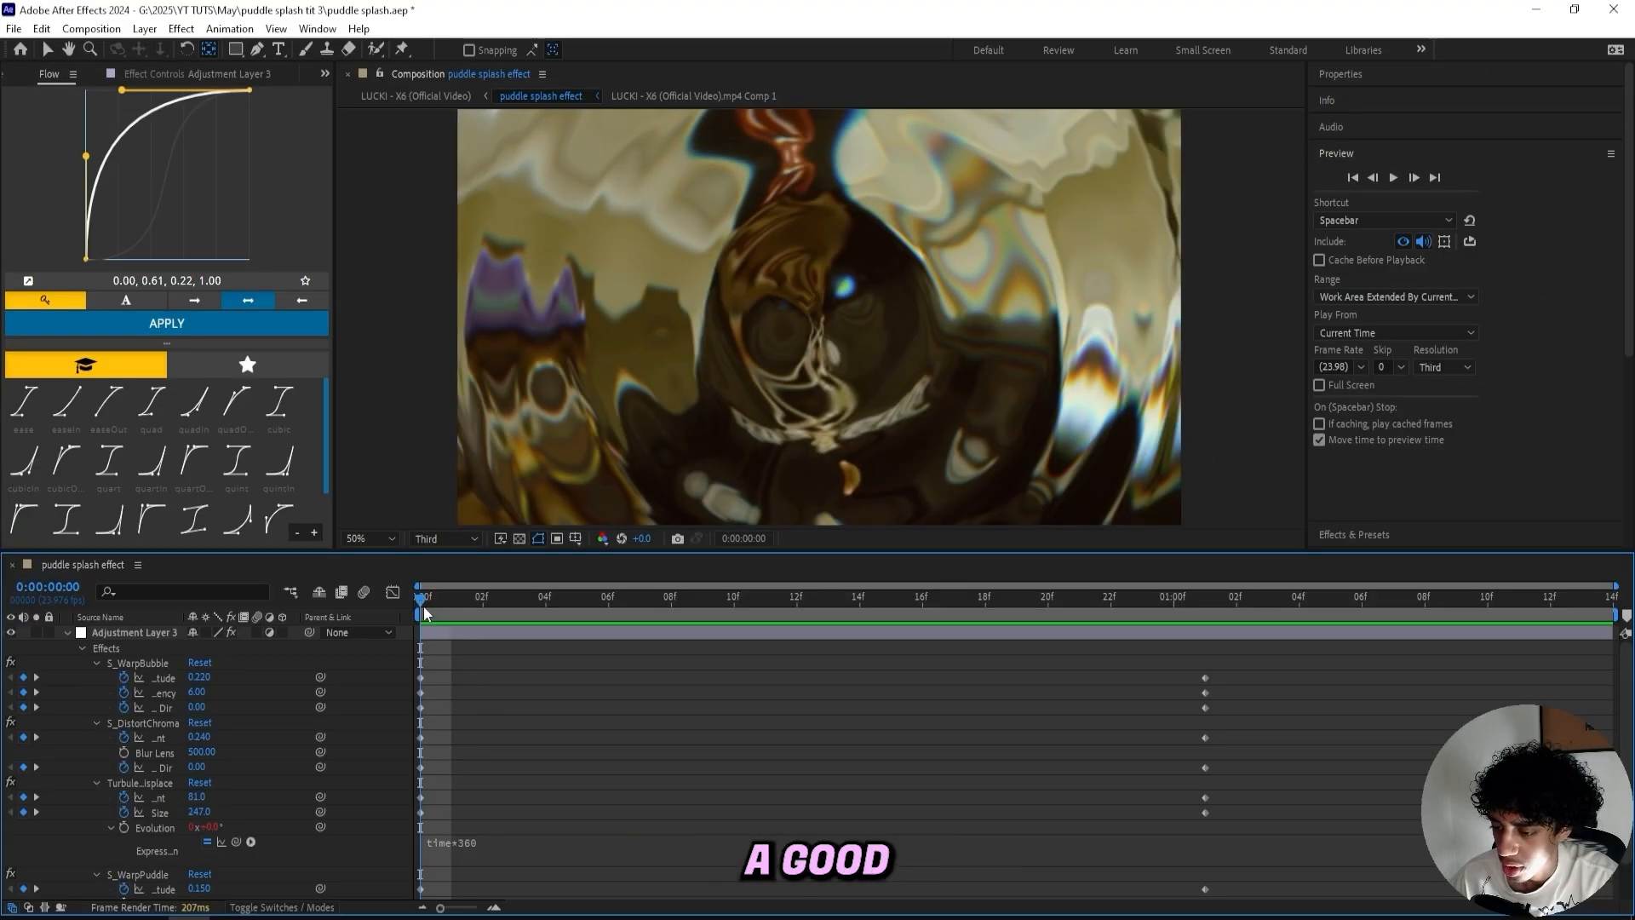
{"action": "left_click_drag", "start_coordinate": [422, 605], "coordinate": [478, 641]}
{"action": "scroll", "coordinate": [504, 693], "scroll_direction": "down", "scroll_amount": 2}
{"action": "left_click", "coordinate": [190, 324]}
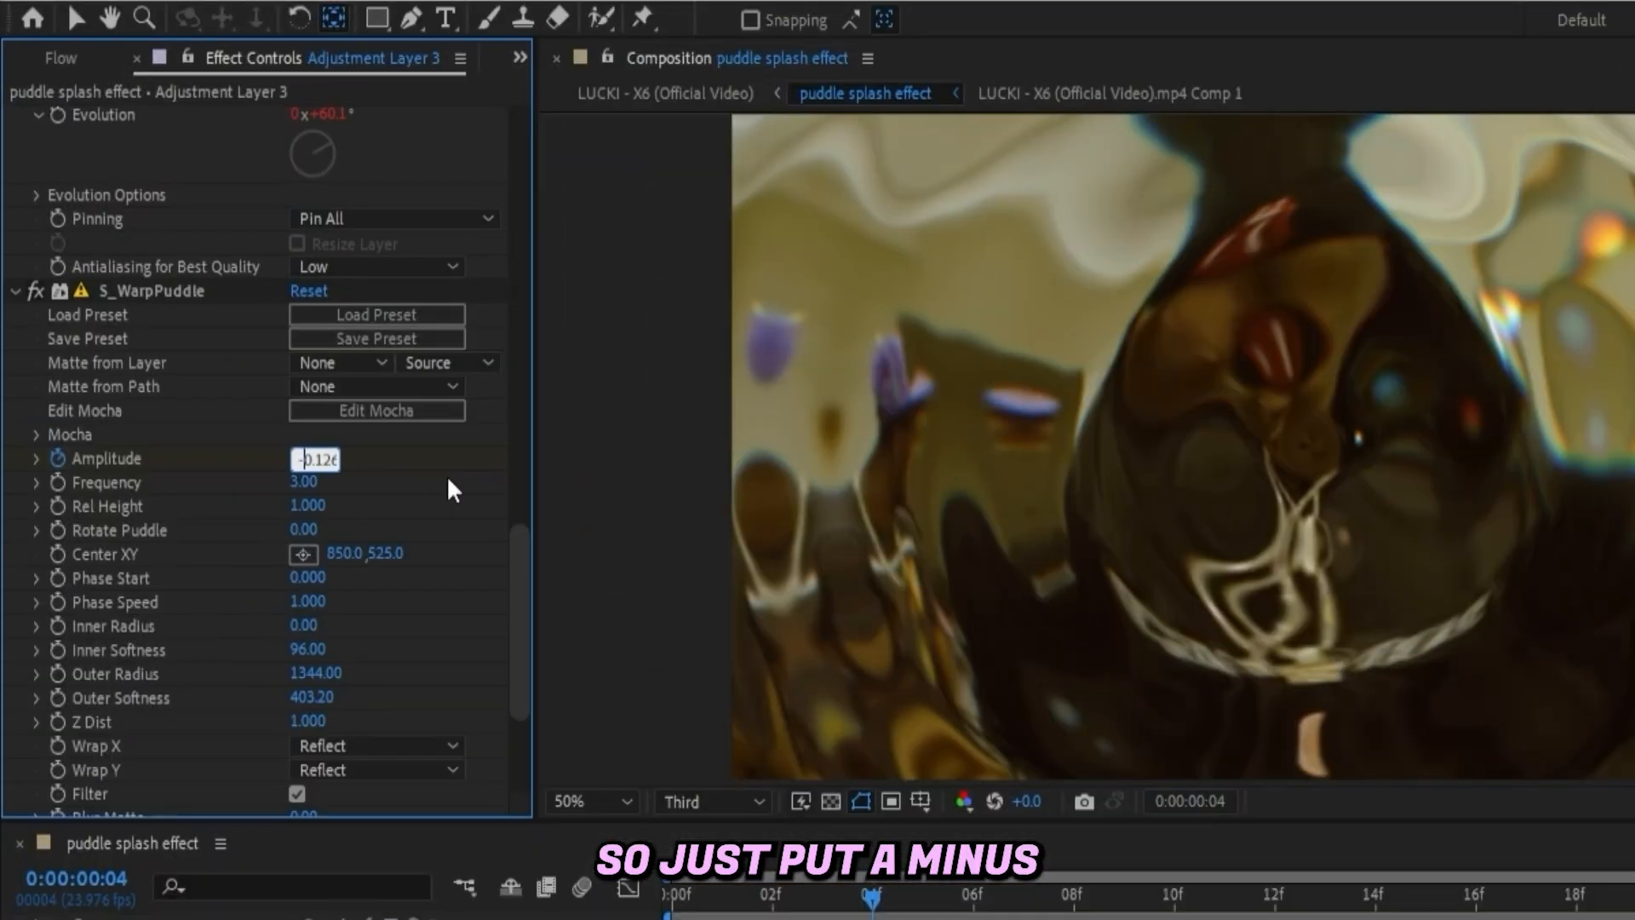
{"action": "type", "text": "-"}
{"action": "key", "text": "Return"}
- At frame 8, set the Warp Puddle Amplitude to 0.102
{"action": "left_click_drag", "start_coordinate": [873, 898], "coordinate": [1074, 898]}
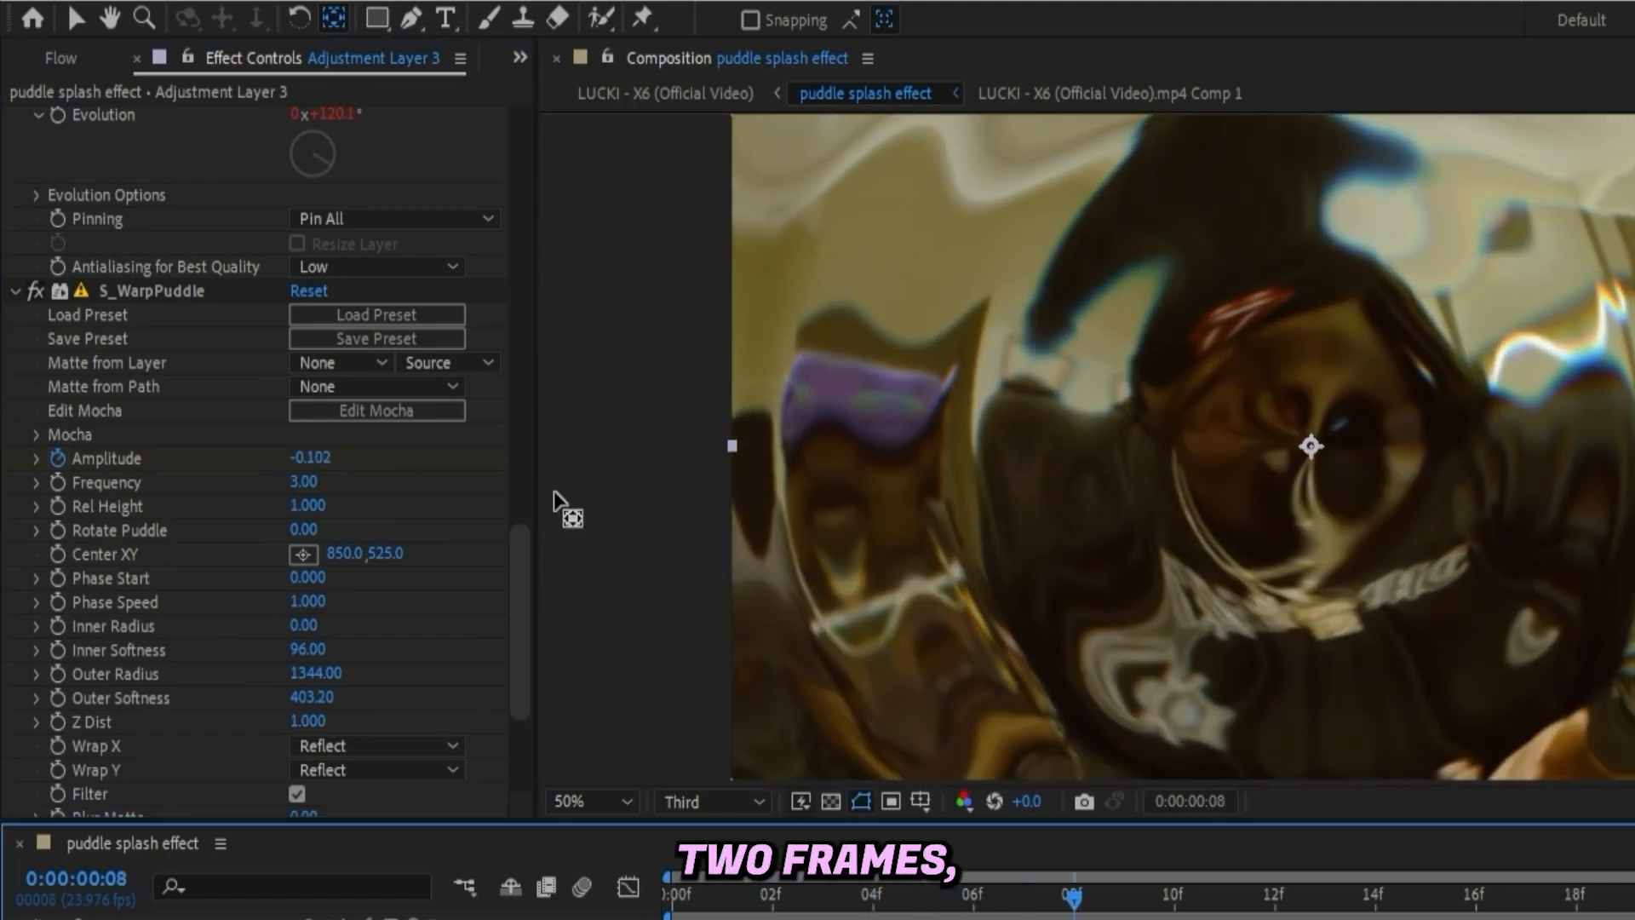
{"action": "left_click", "coordinate": [313, 452]}
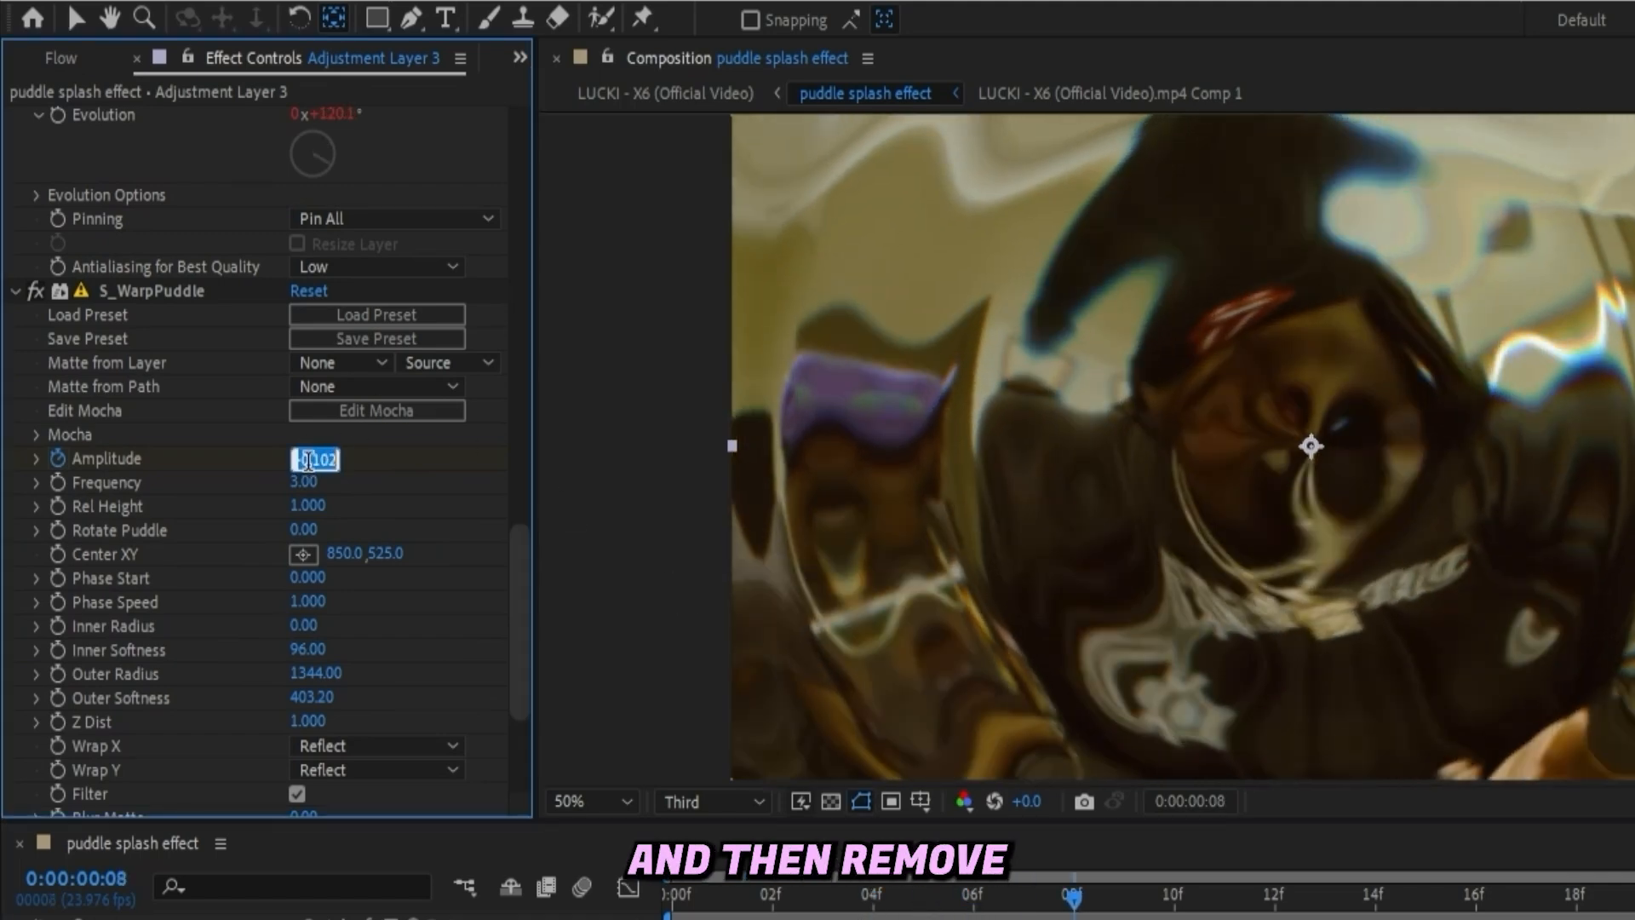
{"action": "left_click", "coordinate": [1049, 911]}
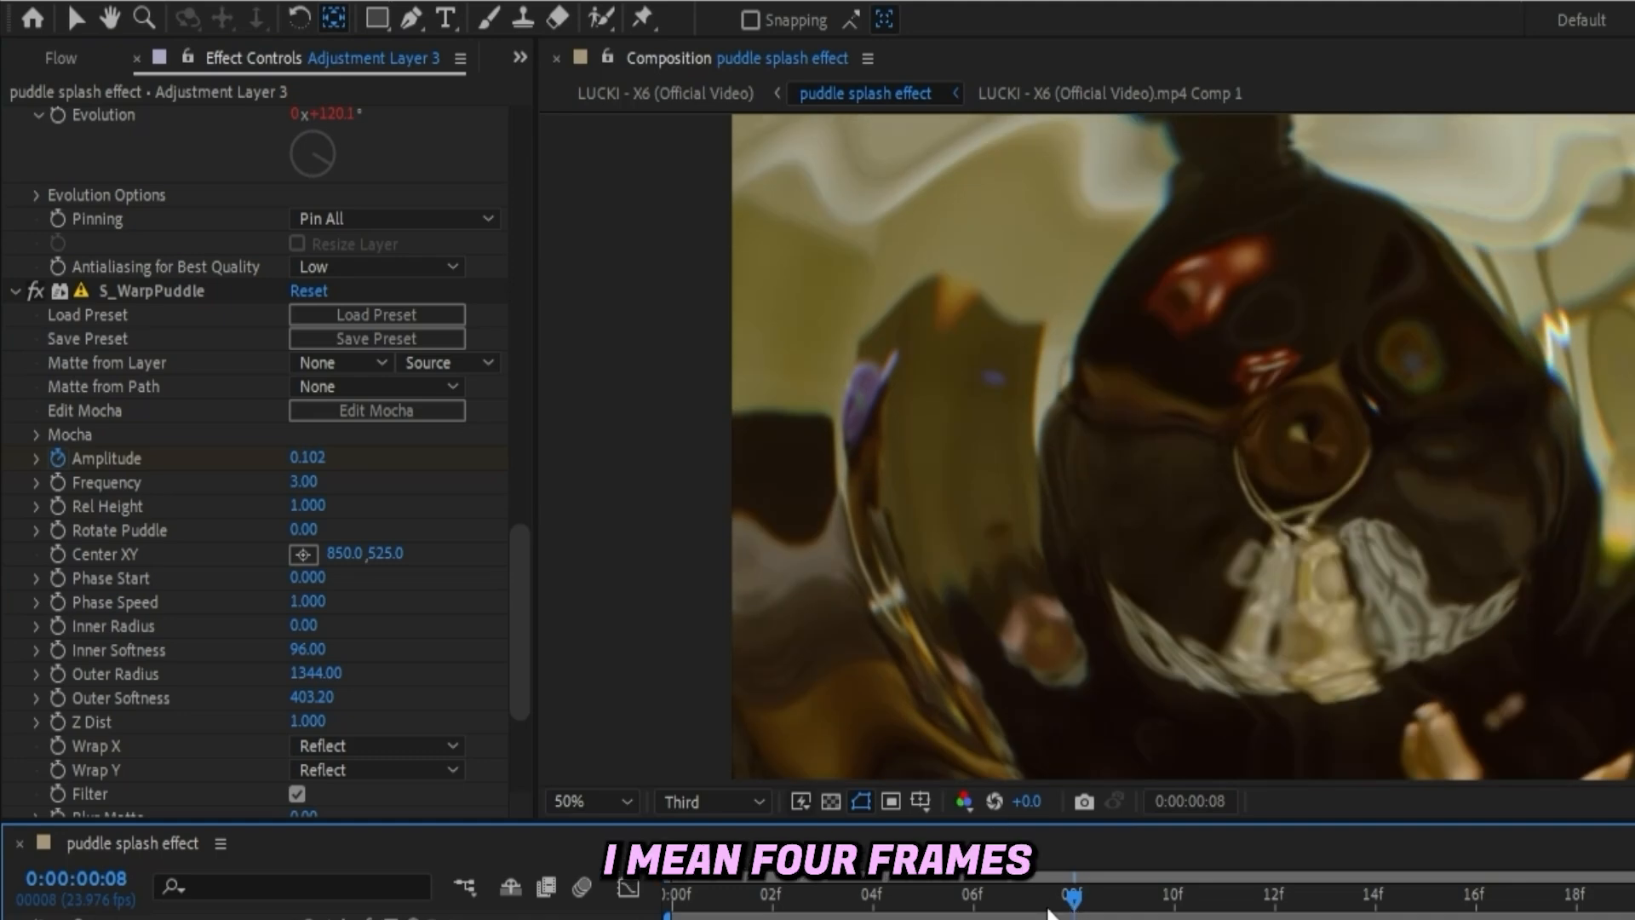
- At frame 12, set the Warp Puddle Amplitude to -0.078
{"action": "left_click_drag", "start_coordinate": [1073, 903], "coordinate": [1290, 913]}
{"action": "left_click", "coordinate": [308, 457]}
{"action": "type", "text": "0.078"}
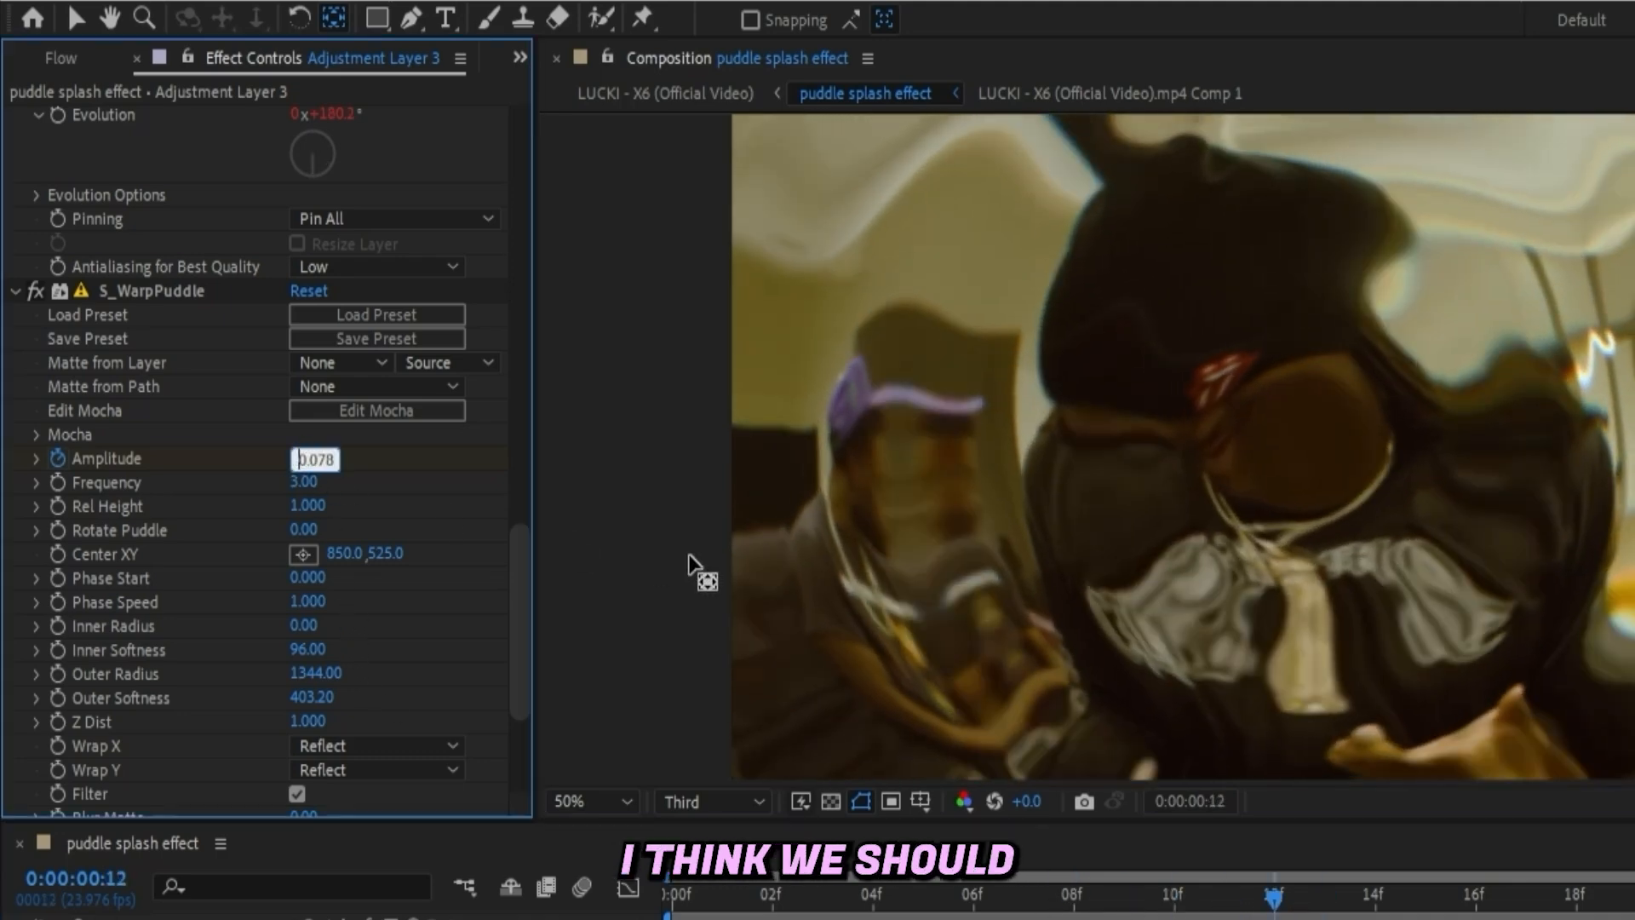
- At frame 16, set the Warp Puddle Amplitude to 0
{"action": "left_click", "coordinate": [1279, 909]}
{"action": "left_click_drag", "start_coordinate": [1279, 909], "coordinate": [1476, 908]}
{"action": "left_click", "coordinate": [310, 458]}
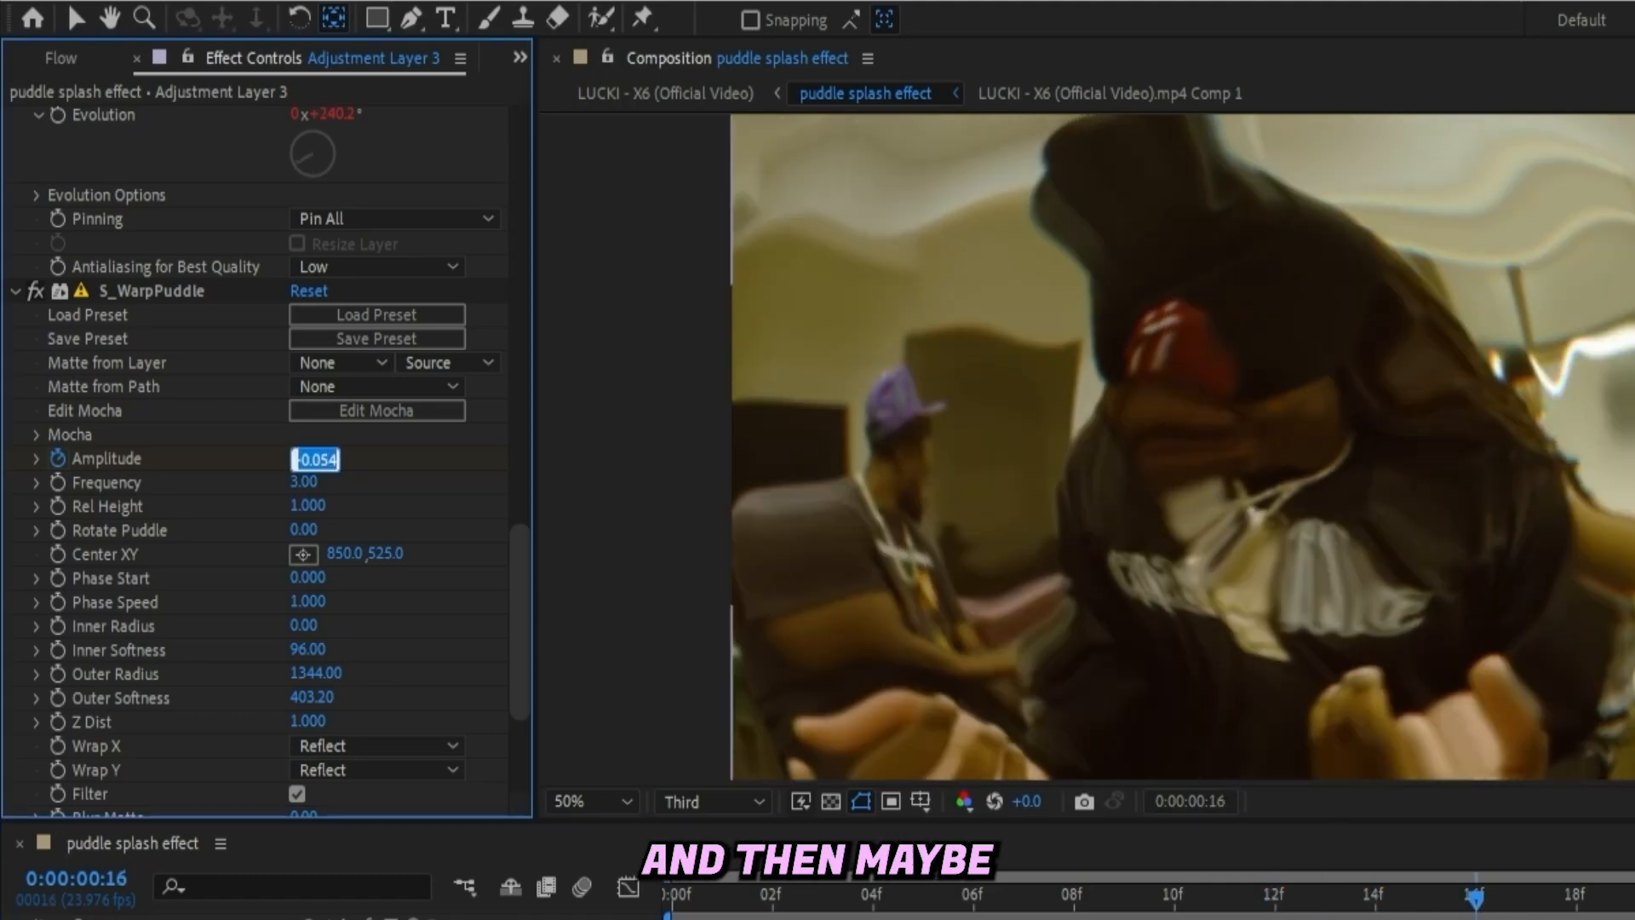
{"action": "type", "text": "0"}
{"action": "key", "text": "Return"}
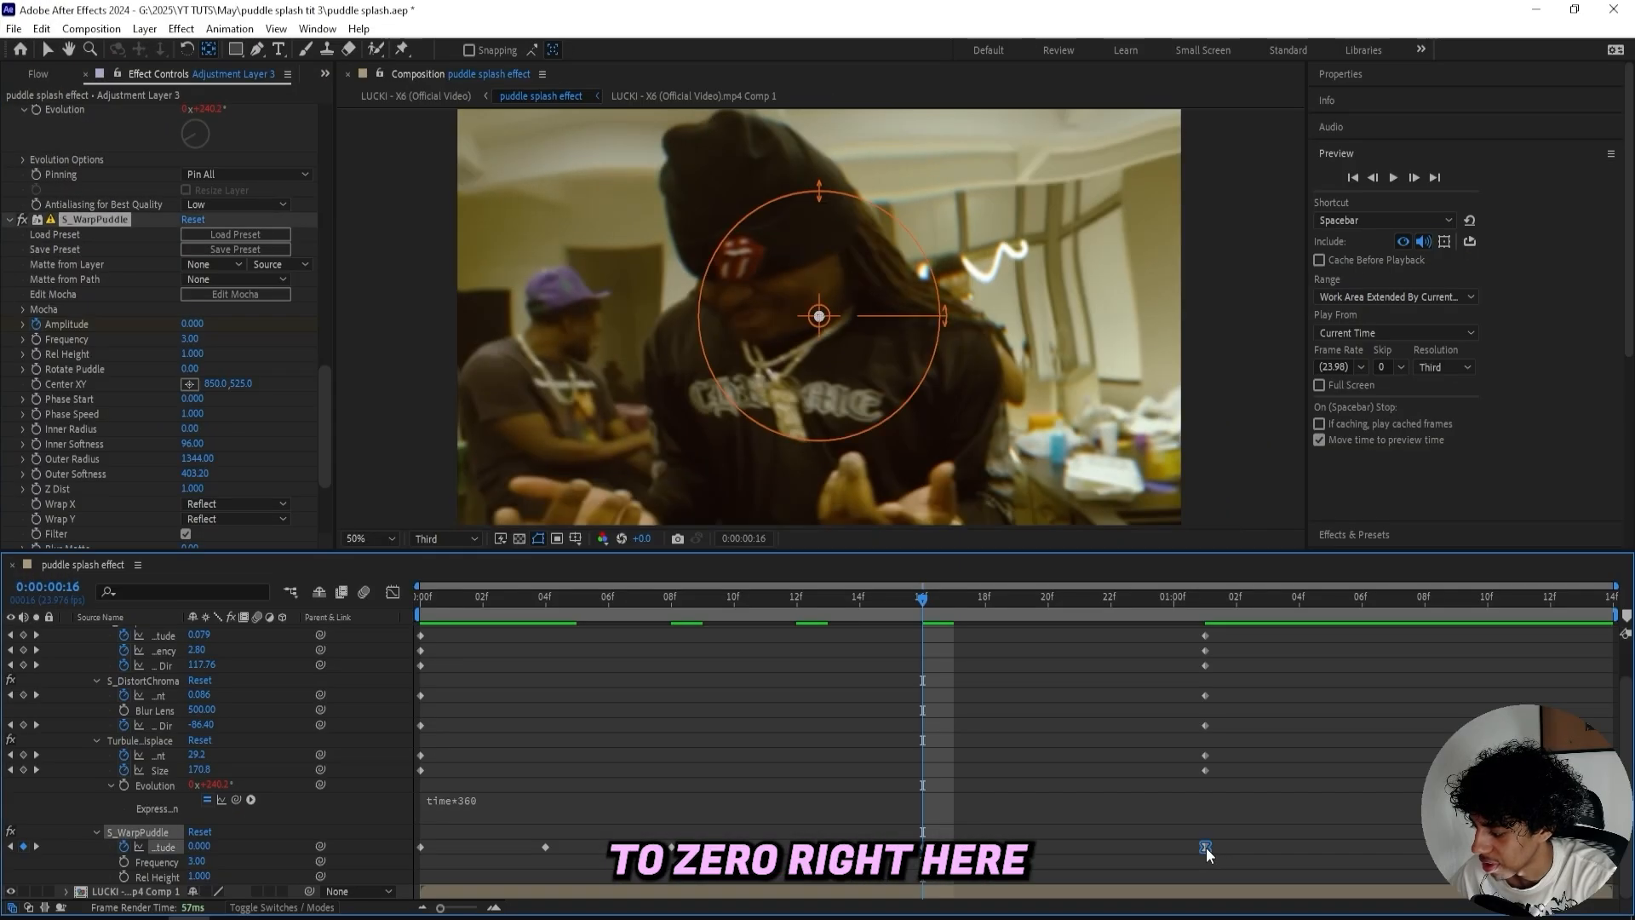
- Delete the selected Warp Puddle Amplitude keyframe and play back the splash from the start
{"action": "key", "text": "space"}
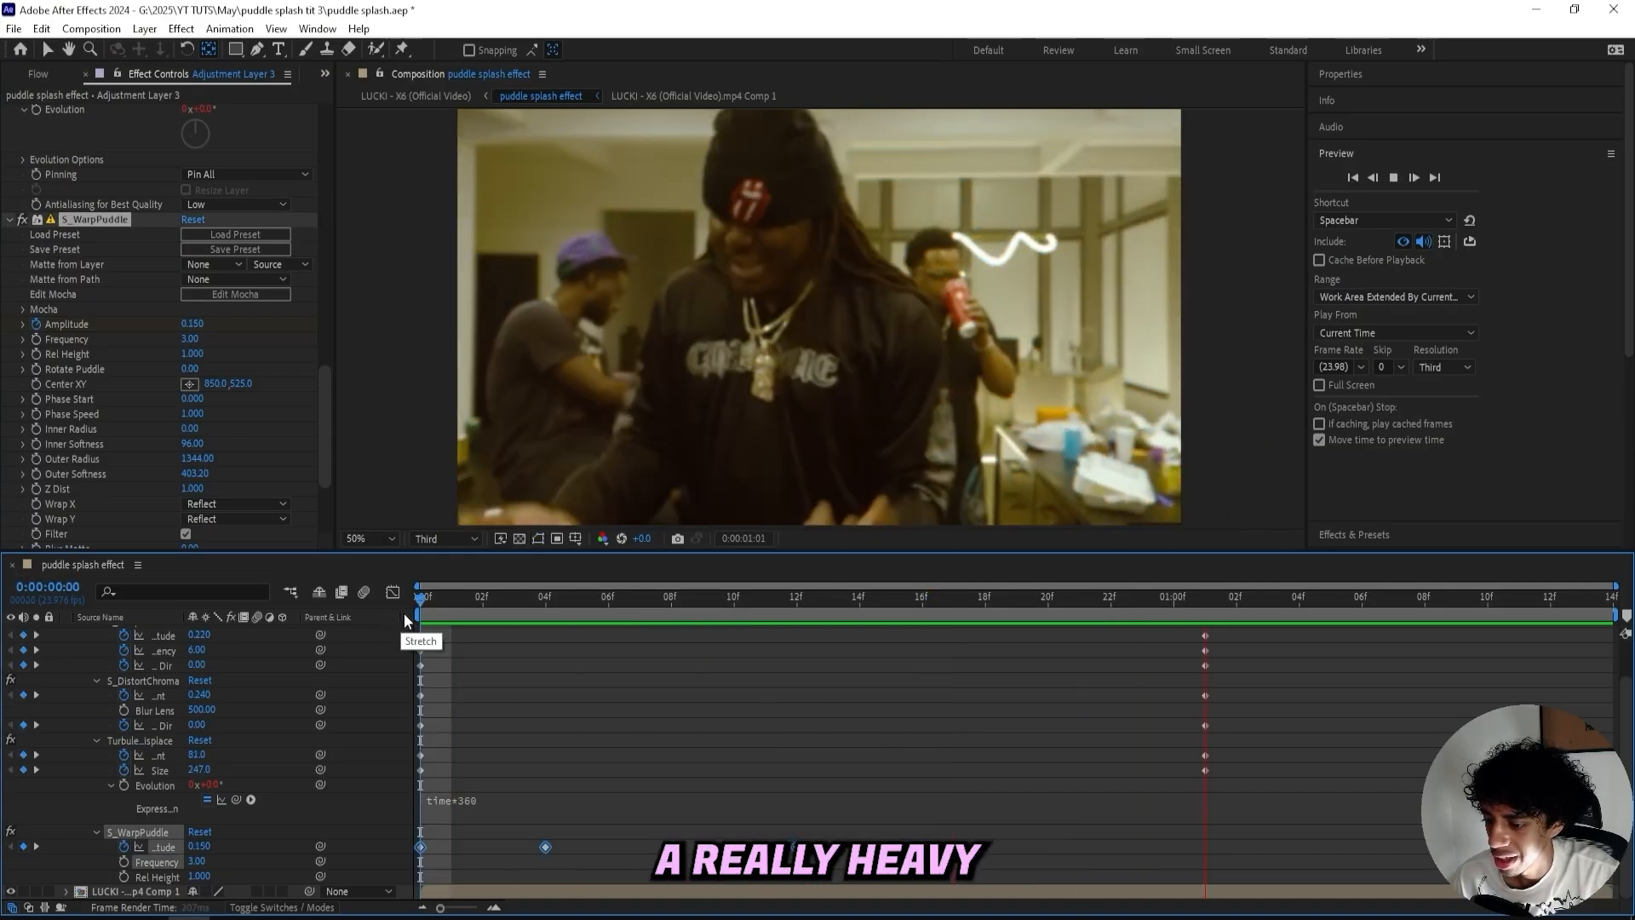
{"action": "key", "text": "space"}
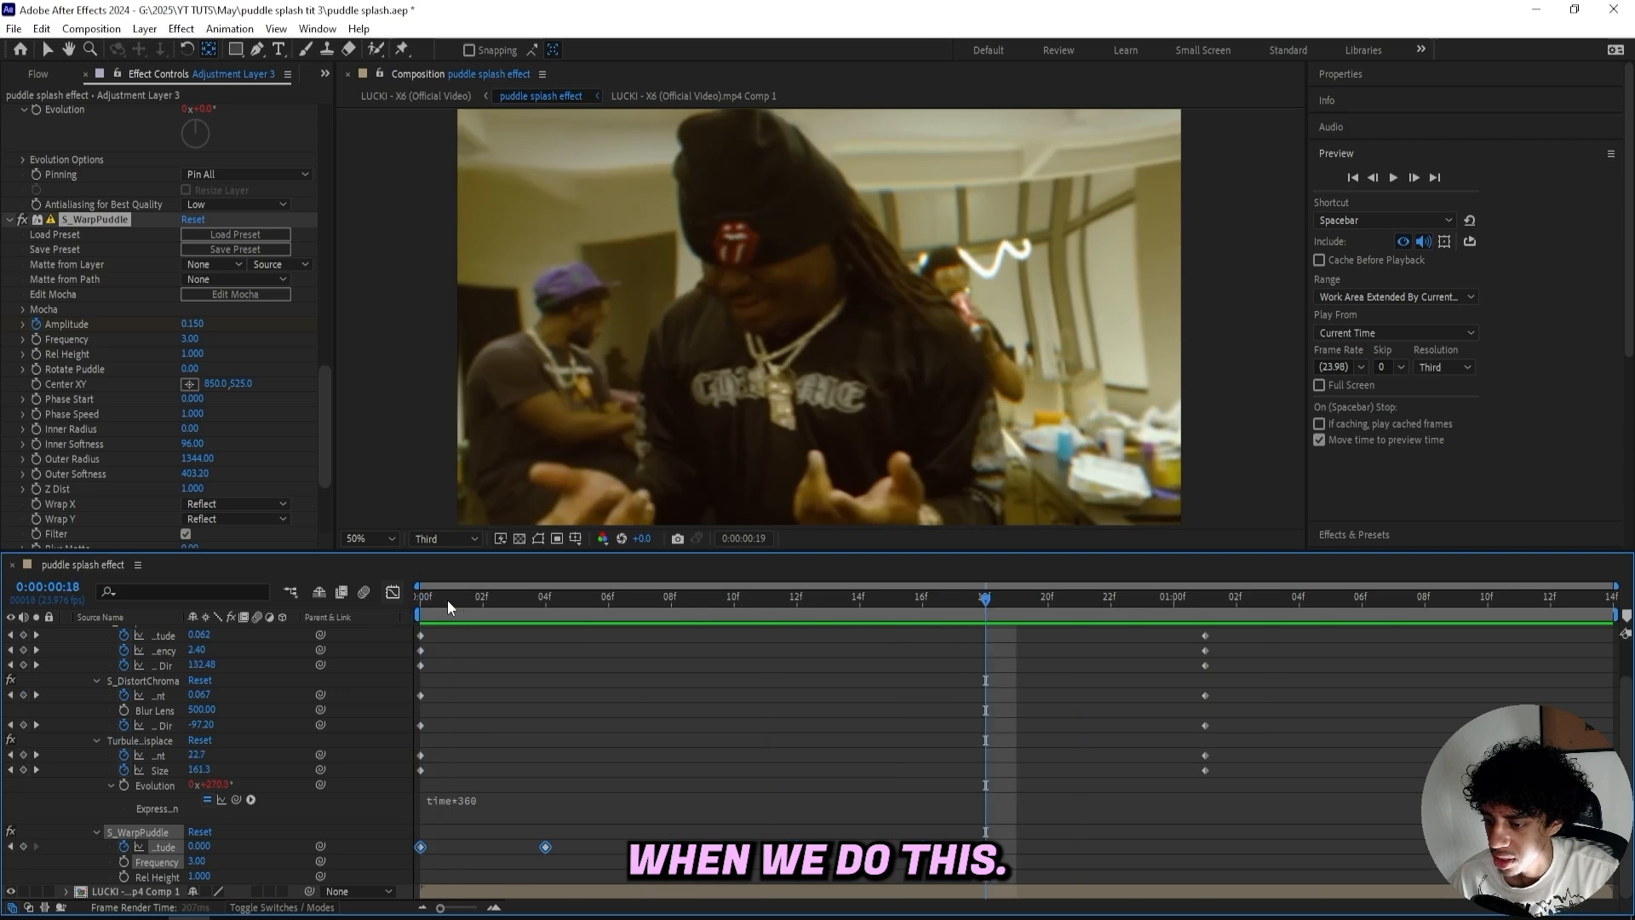
{"action": "key", "text": "Home"}
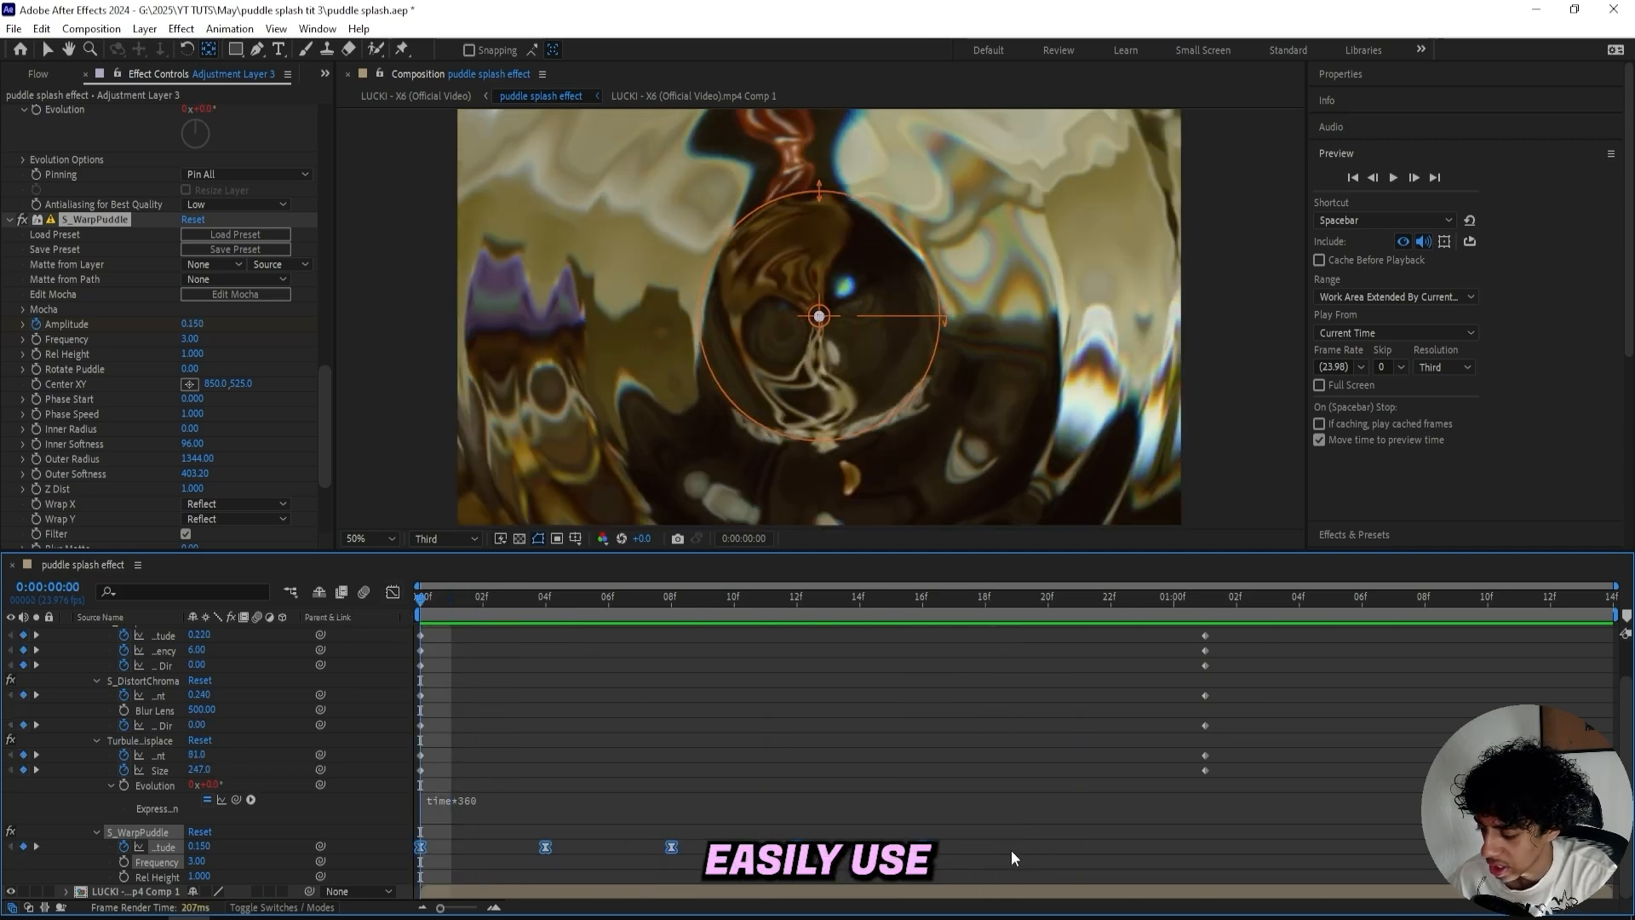
{"action": "key", "text": "Delete"}
{"action": "key", "text": "space"}
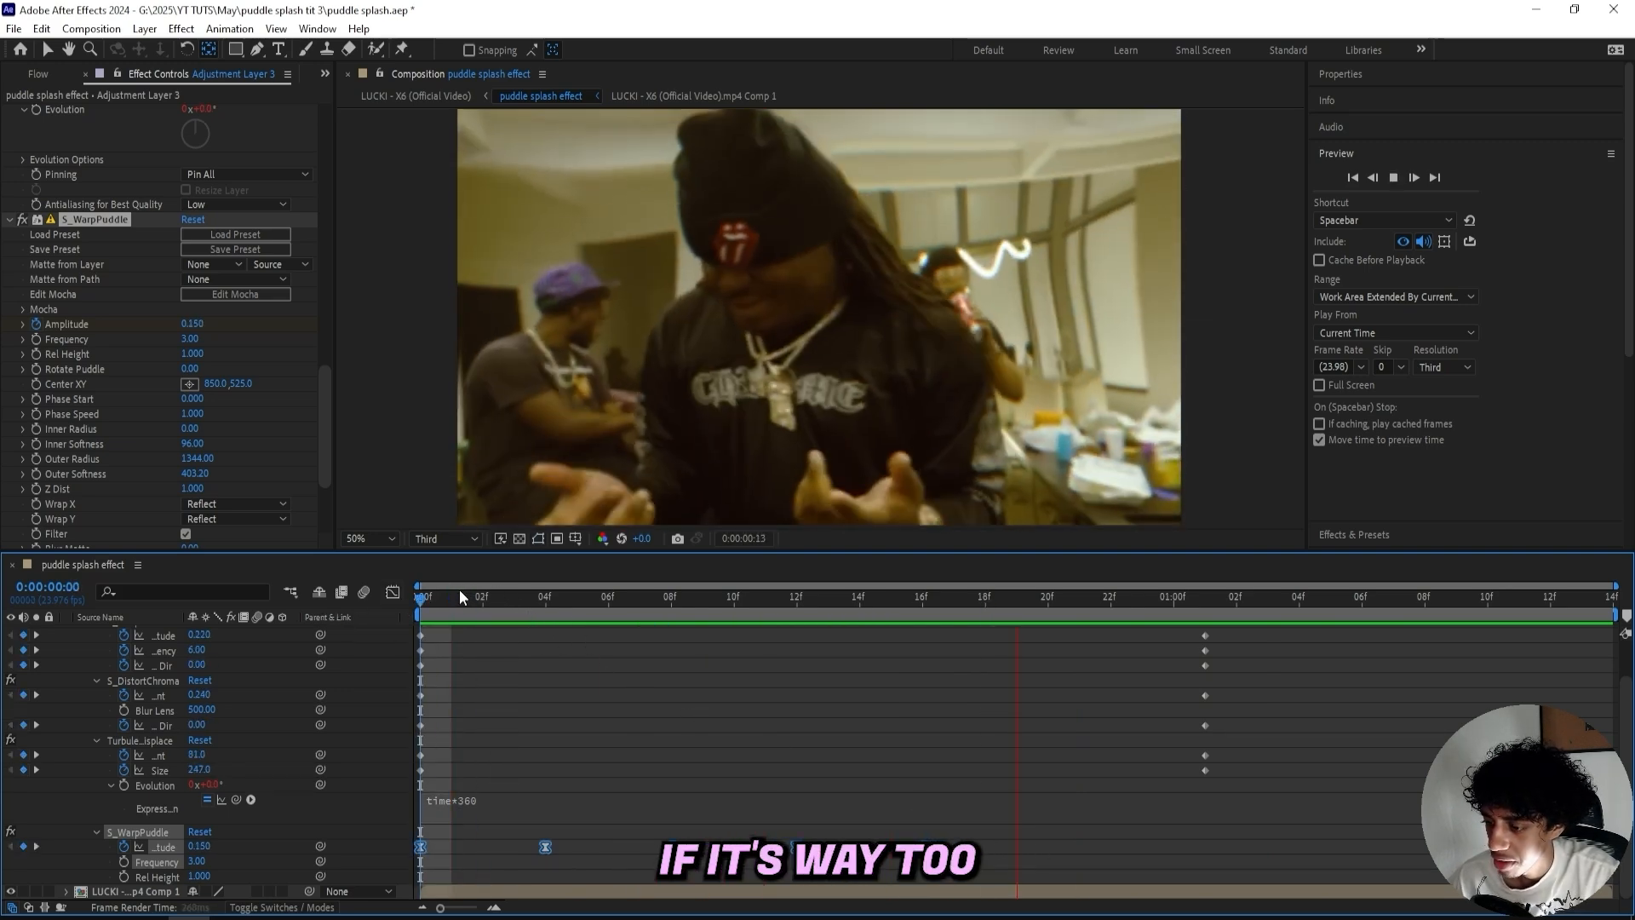
- Stop playback and rearrange the Warp Puddle Amplitude keyframes along the timeline, undoing one deletion
{"action": "key", "text": "space"}
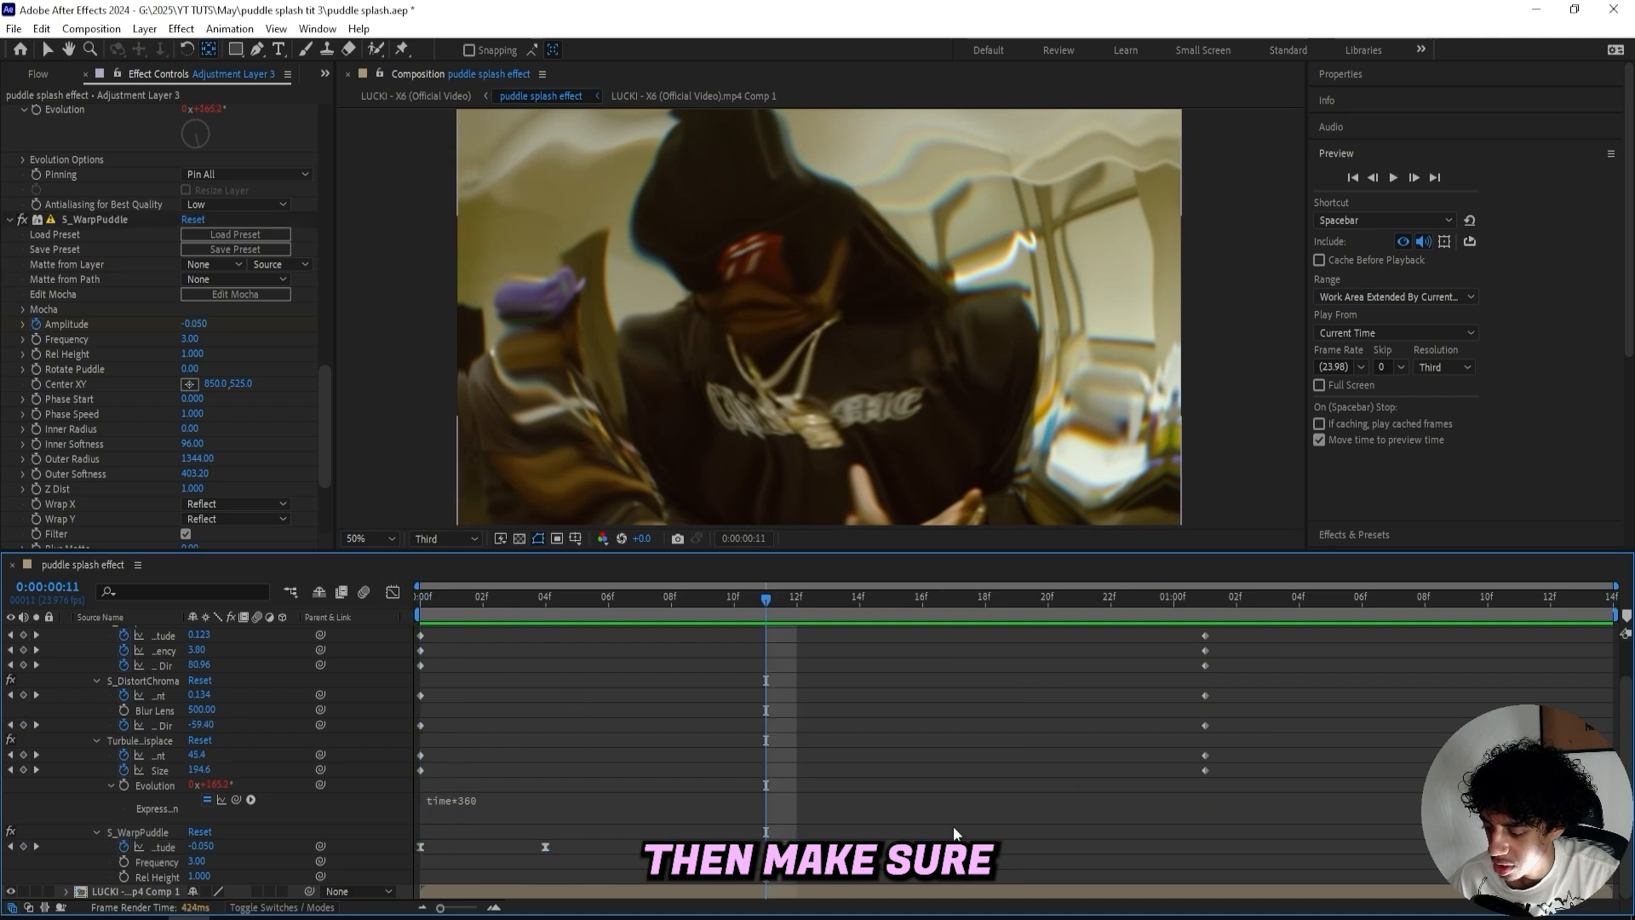
{"action": "mouse_move", "coordinate": [1015, 834]}
{"action": "left_mouse_down"}
{"action": "mouse_move", "coordinate": [536, 892]}
{"action": "mouse_move", "coordinate": [649, 852]}
{"action": "left_mouse_up"}
{"action": "left_click_drag", "start_coordinate": [1095, 853], "coordinate": [549, 847]}
{"action": "key", "text": "Delete"}
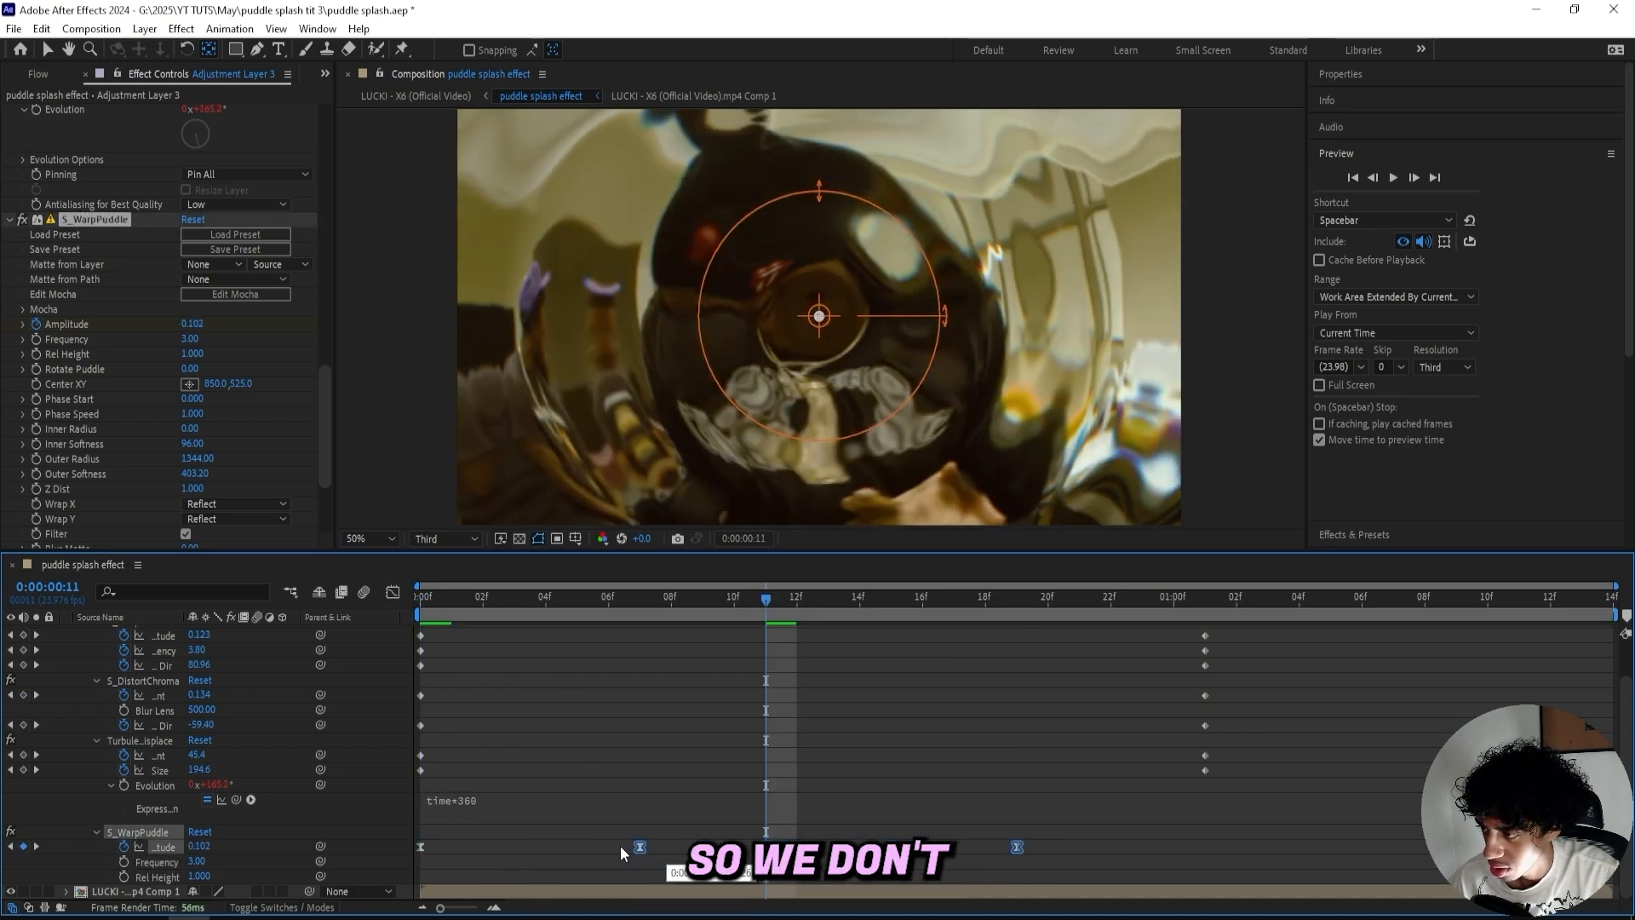
{"action": "key", "text": "ctrl+z"}
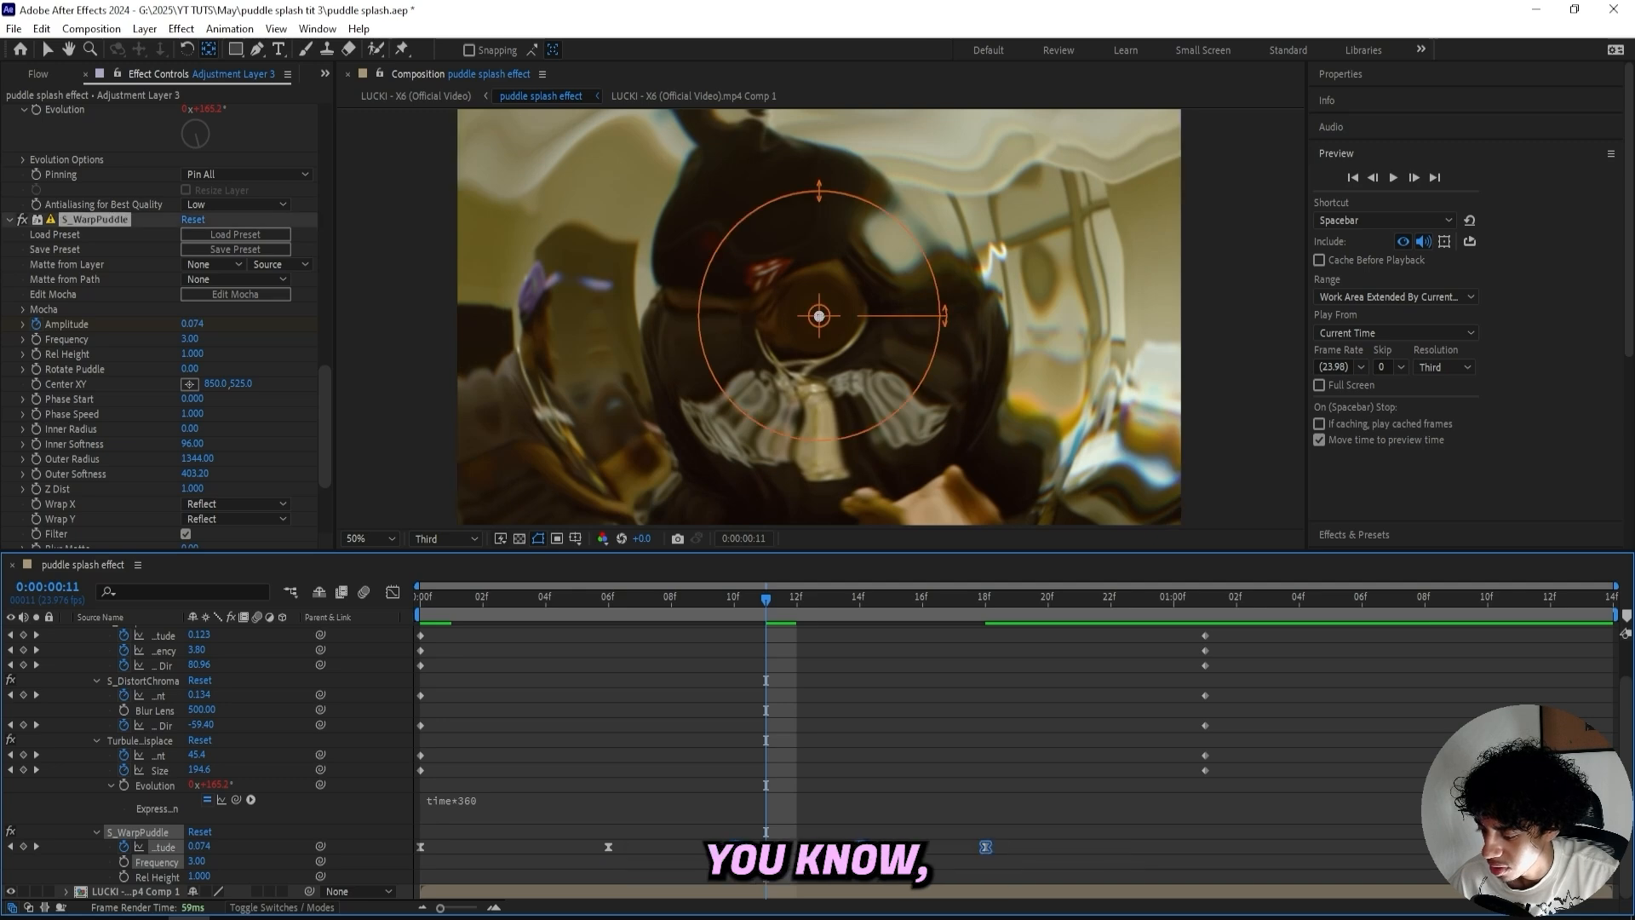
{"action": "left_click_drag", "start_coordinate": [954, 850], "coordinate": [1047, 850]}
{"action": "left_click", "coordinate": [1135, 848]}
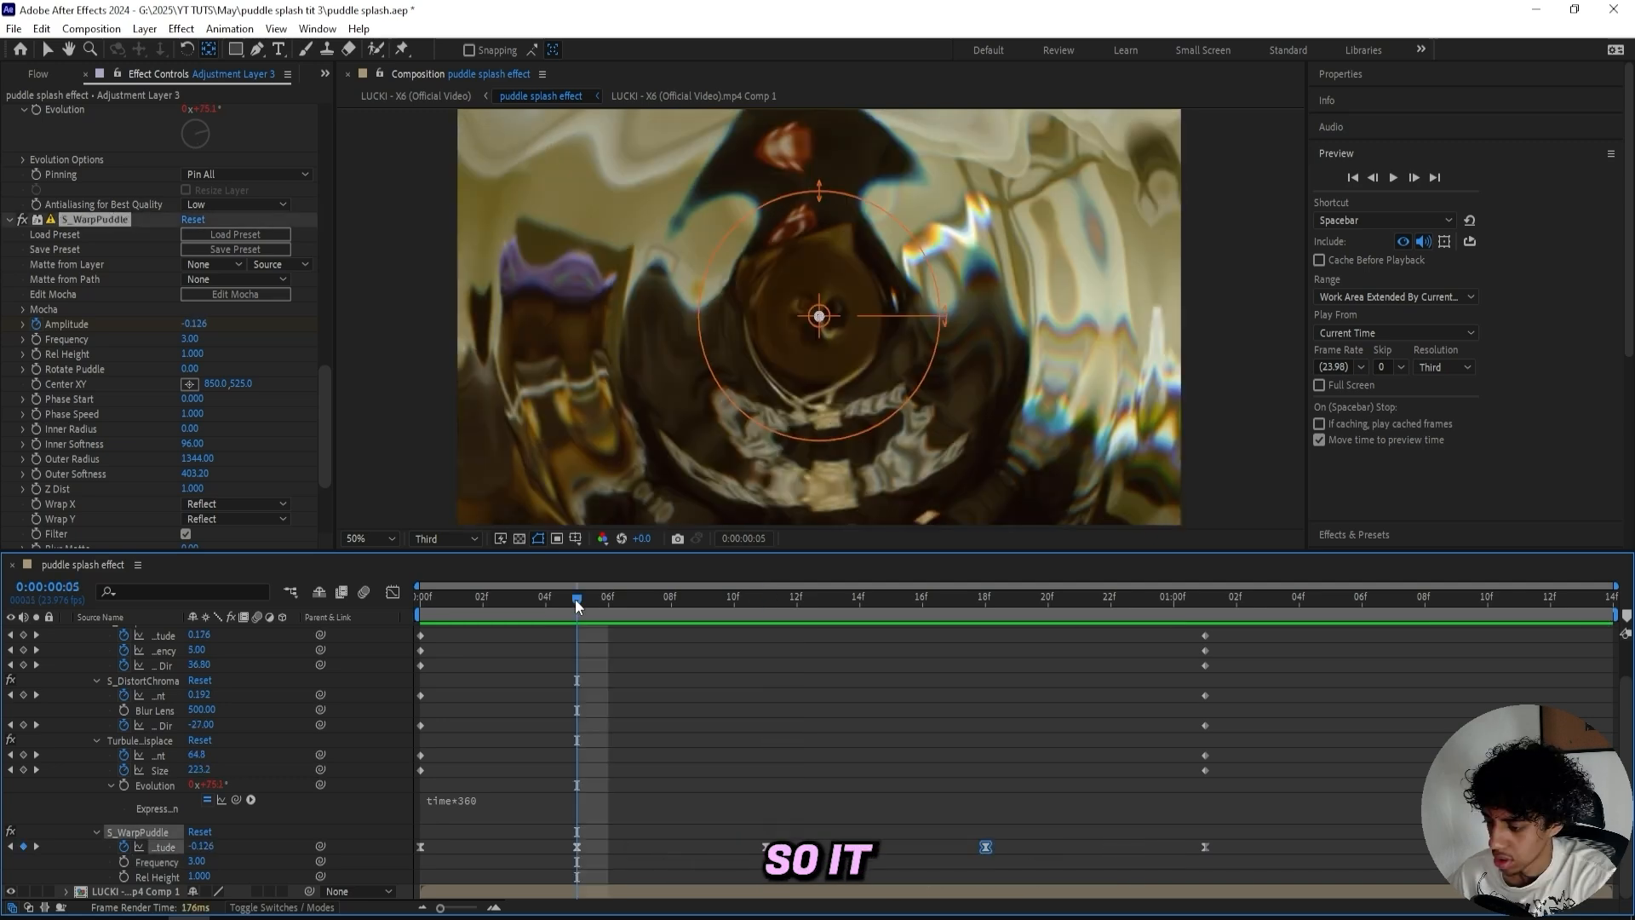
- Play back the splash from the start and scrub to frame 5 to review it
{"action": "left_click_drag", "start_coordinate": [575, 599], "coordinate": [258, 588]}
{"action": "key", "text": "space"}
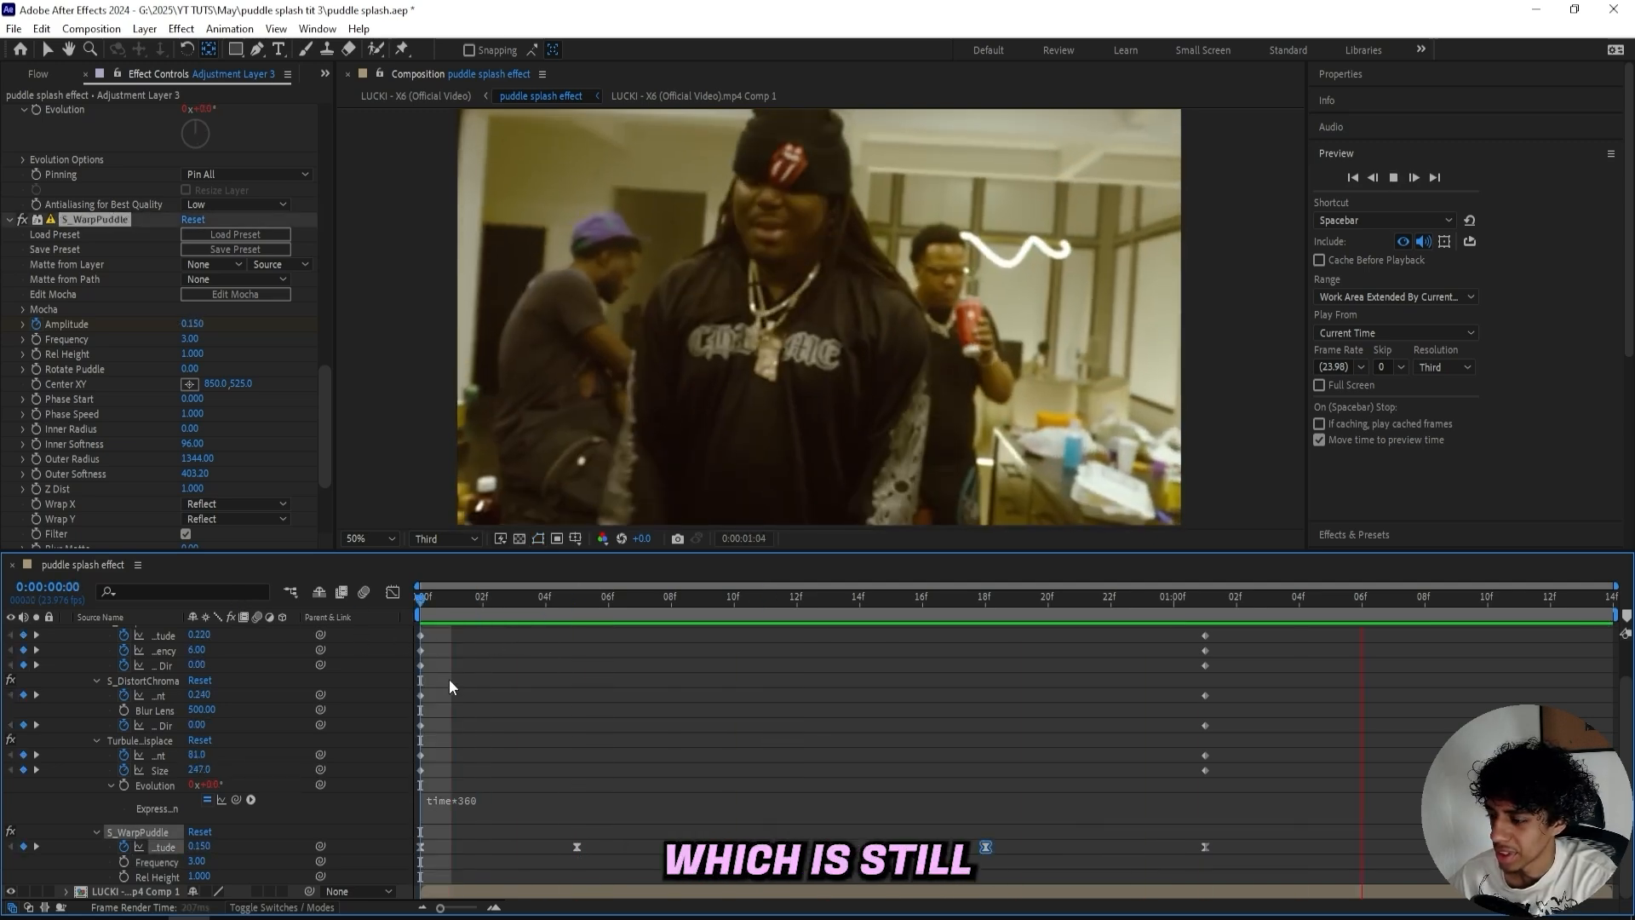
{"action": "key", "text": "space"}
{"action": "left_click_drag", "start_coordinate": [478, 611], "coordinate": [565, 606]}
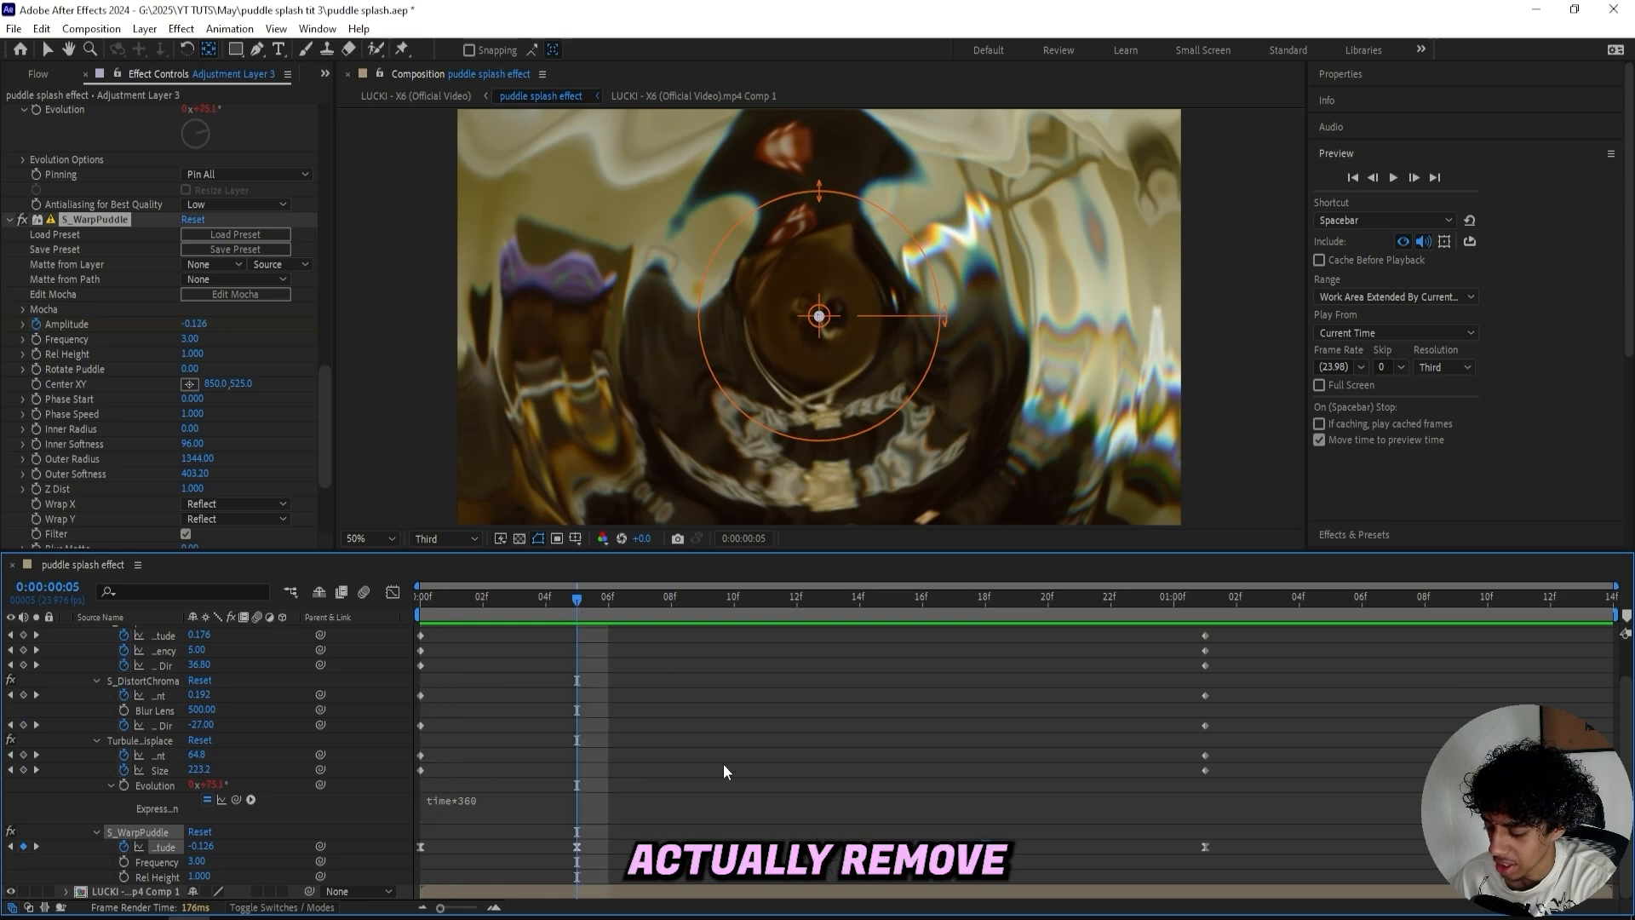
- Move the last Warp Puddle Amplitude keyframe (value 0) earlier to 0:00:01:01
{"action": "left_click", "coordinate": [981, 856]}
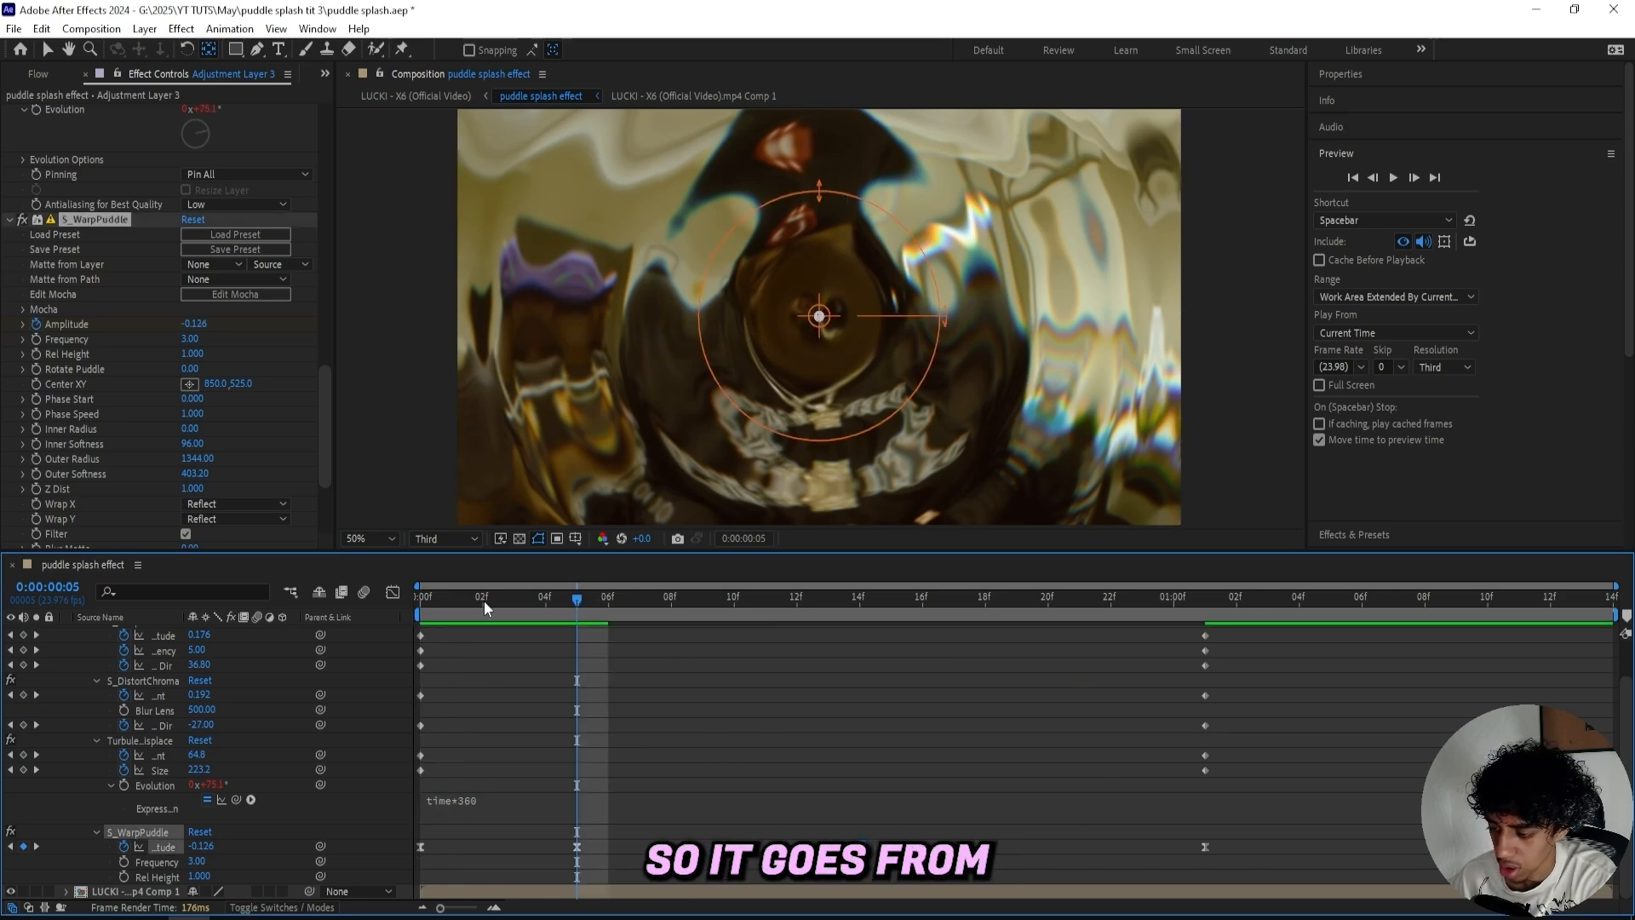
{"action": "left_click_drag", "start_coordinate": [483, 600], "coordinate": [804, 622]}
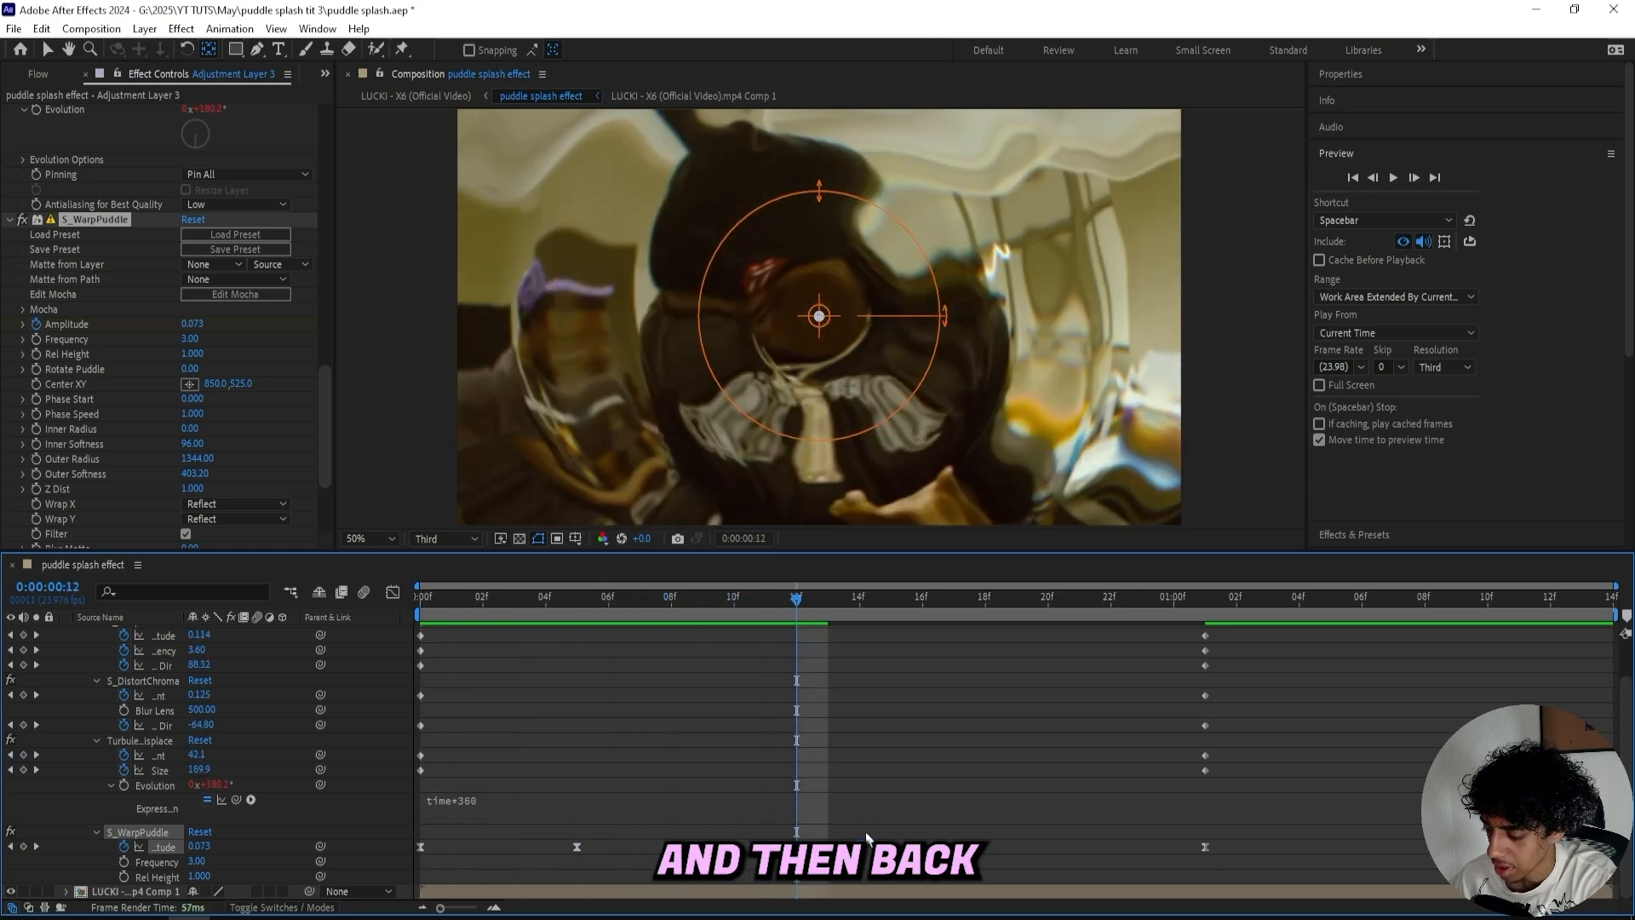
{"action": "left_click_drag", "start_coordinate": [1205, 846], "coordinate": [1056, 850]}
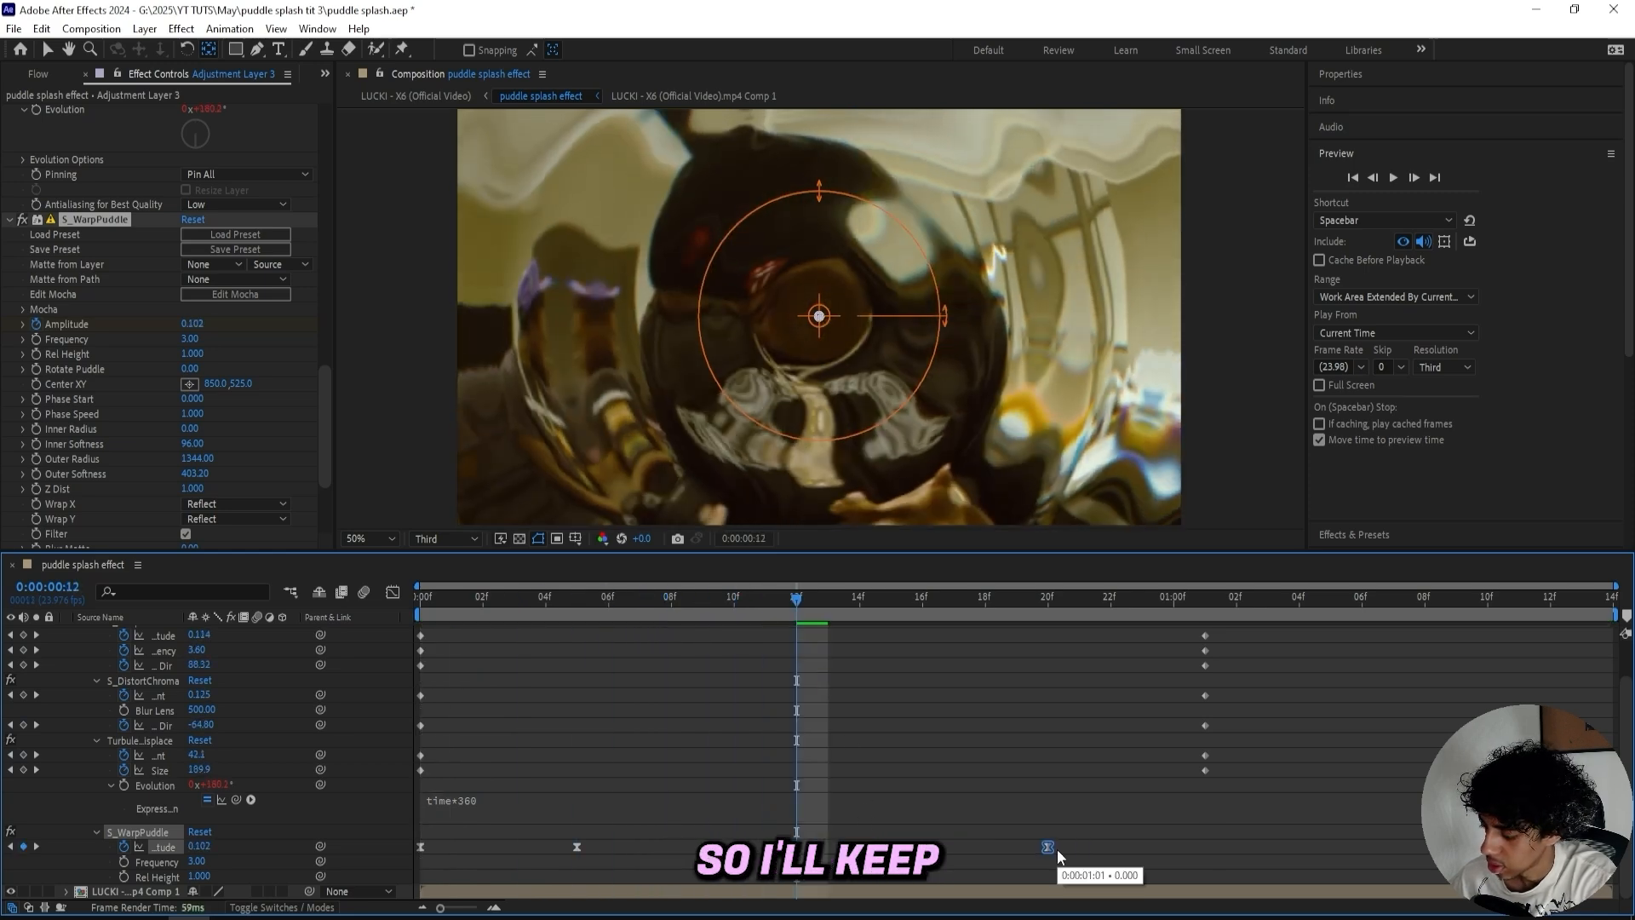
- Adjust the easing curve of the Warp Bubble Amplitude end keyframe in the Graph Editor
{"action": "left_click_drag", "start_coordinate": [805, 595], "coordinate": [163, 612]}
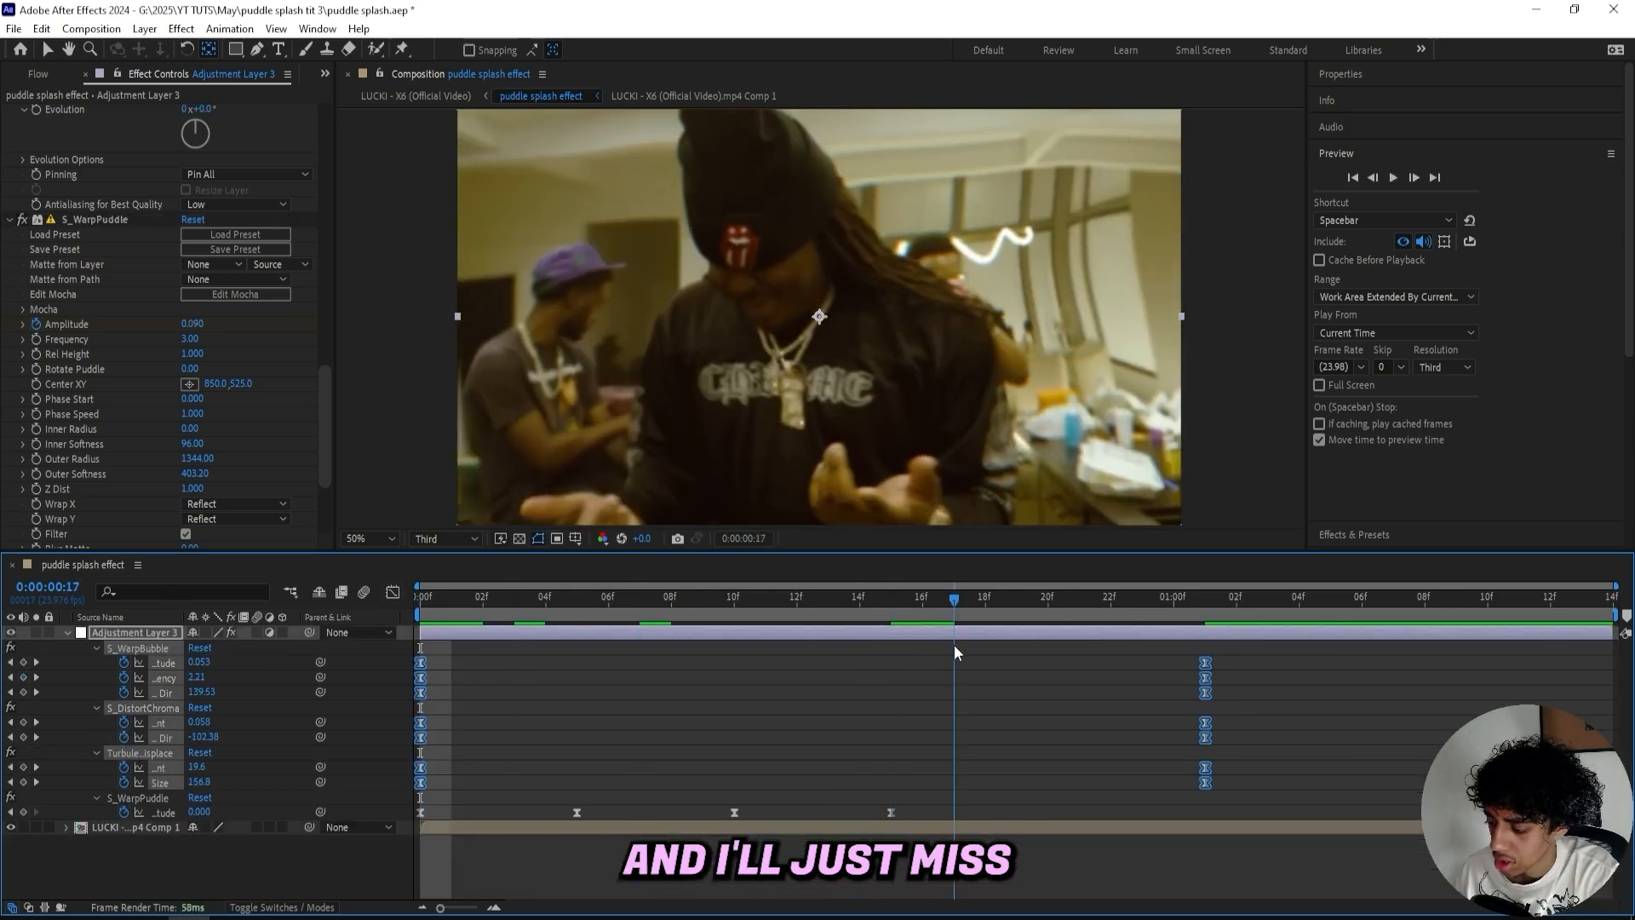
{"action": "left_click_drag", "start_coordinate": [954, 646], "coordinate": [923, 649]}
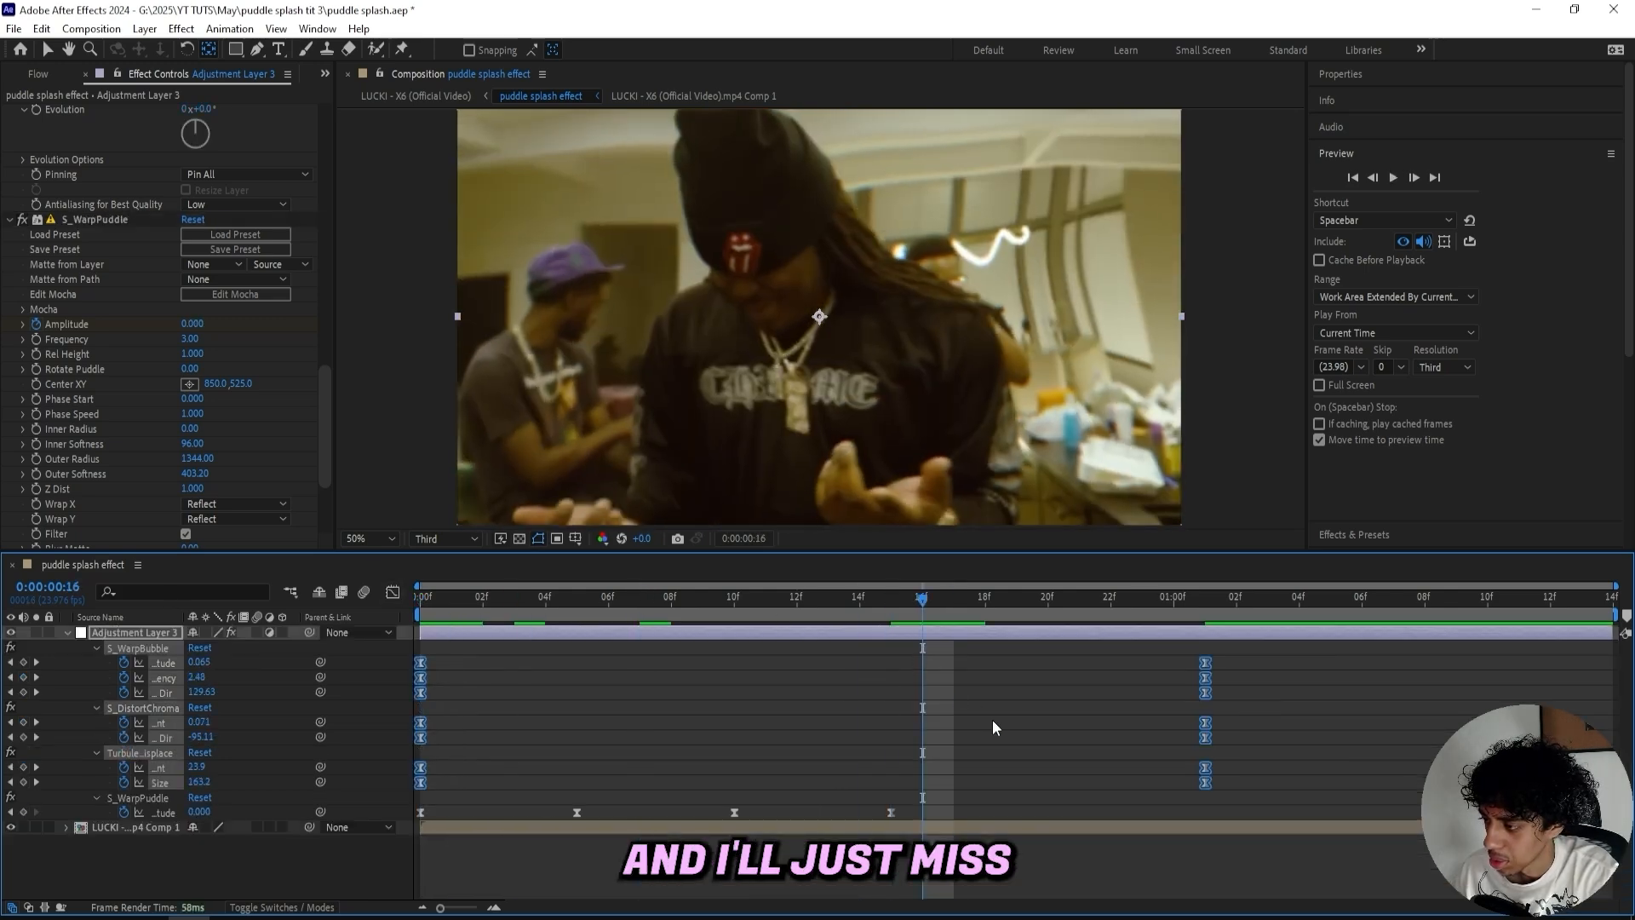
{"action": "left_click", "coordinate": [995, 720]}
{"action": "left_click_drag", "start_coordinate": [1262, 660], "coordinate": [1148, 668]}
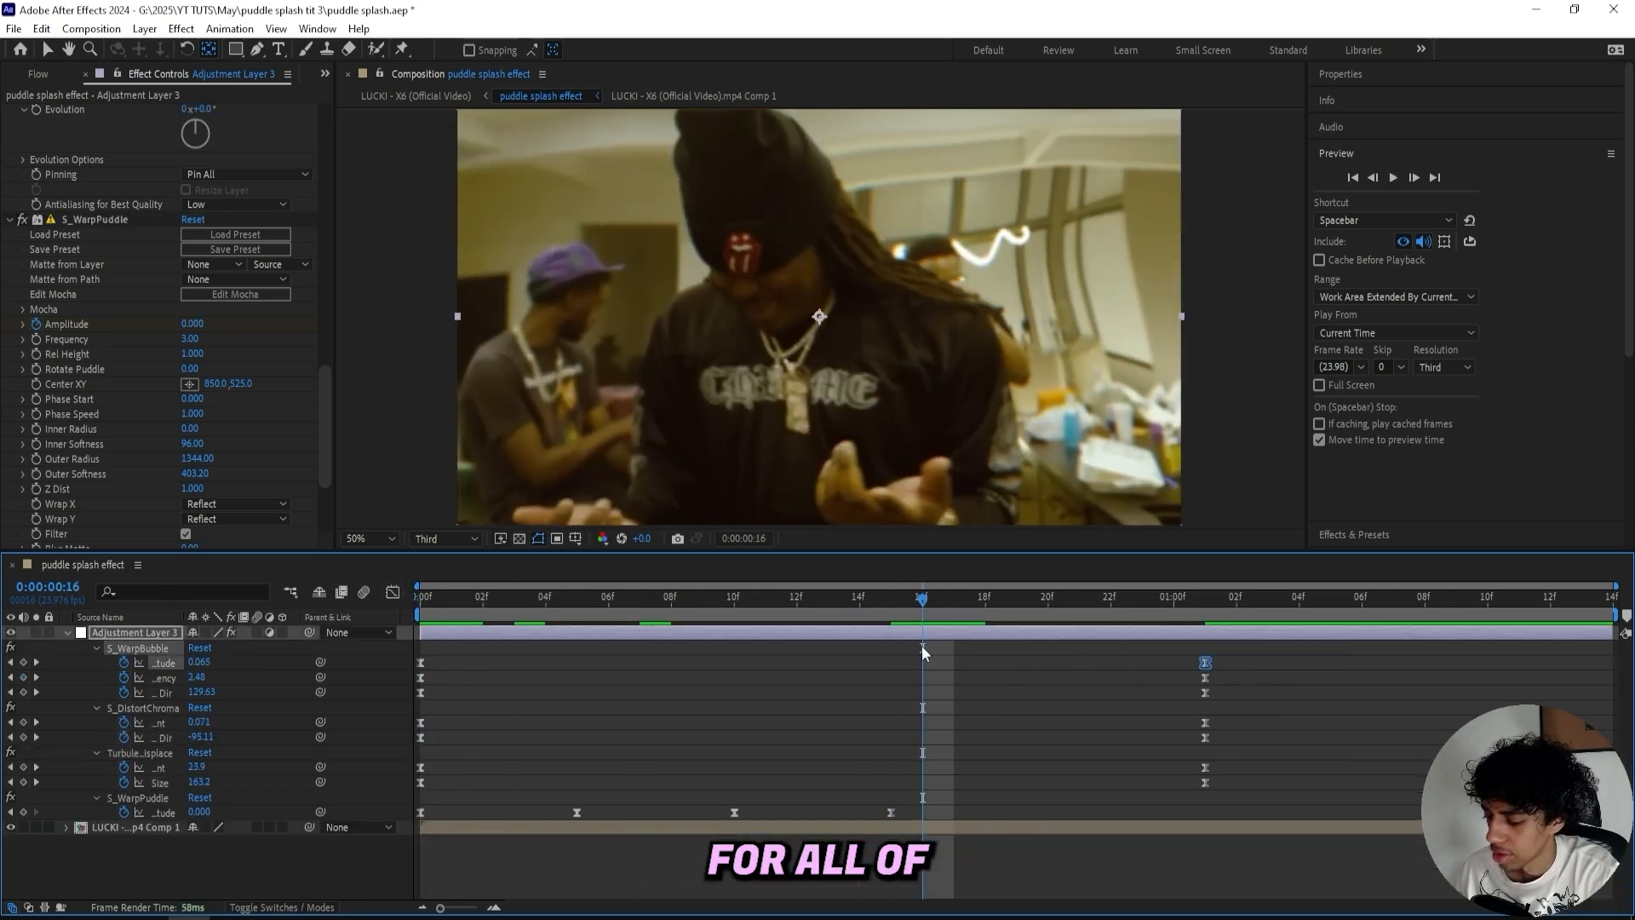
{"action": "left_click", "coordinate": [391, 593]}
{"action": "left_click_drag", "start_coordinate": [682, 649], "coordinate": [427, 741]}
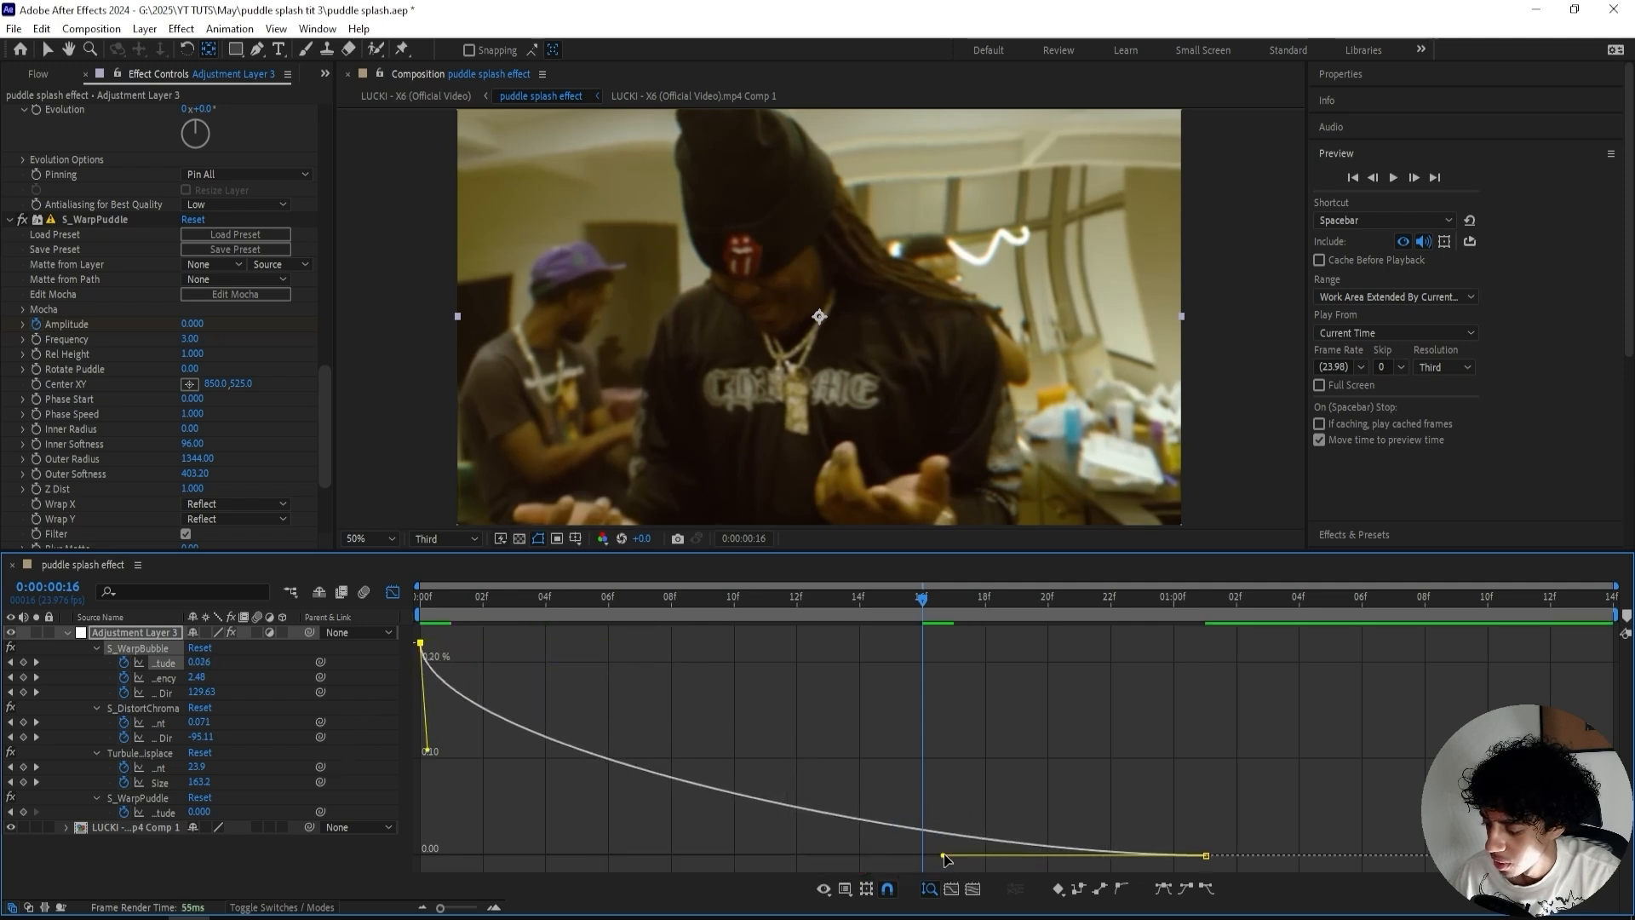
{"action": "left_click_drag", "start_coordinate": [944, 855], "coordinate": [703, 855]}
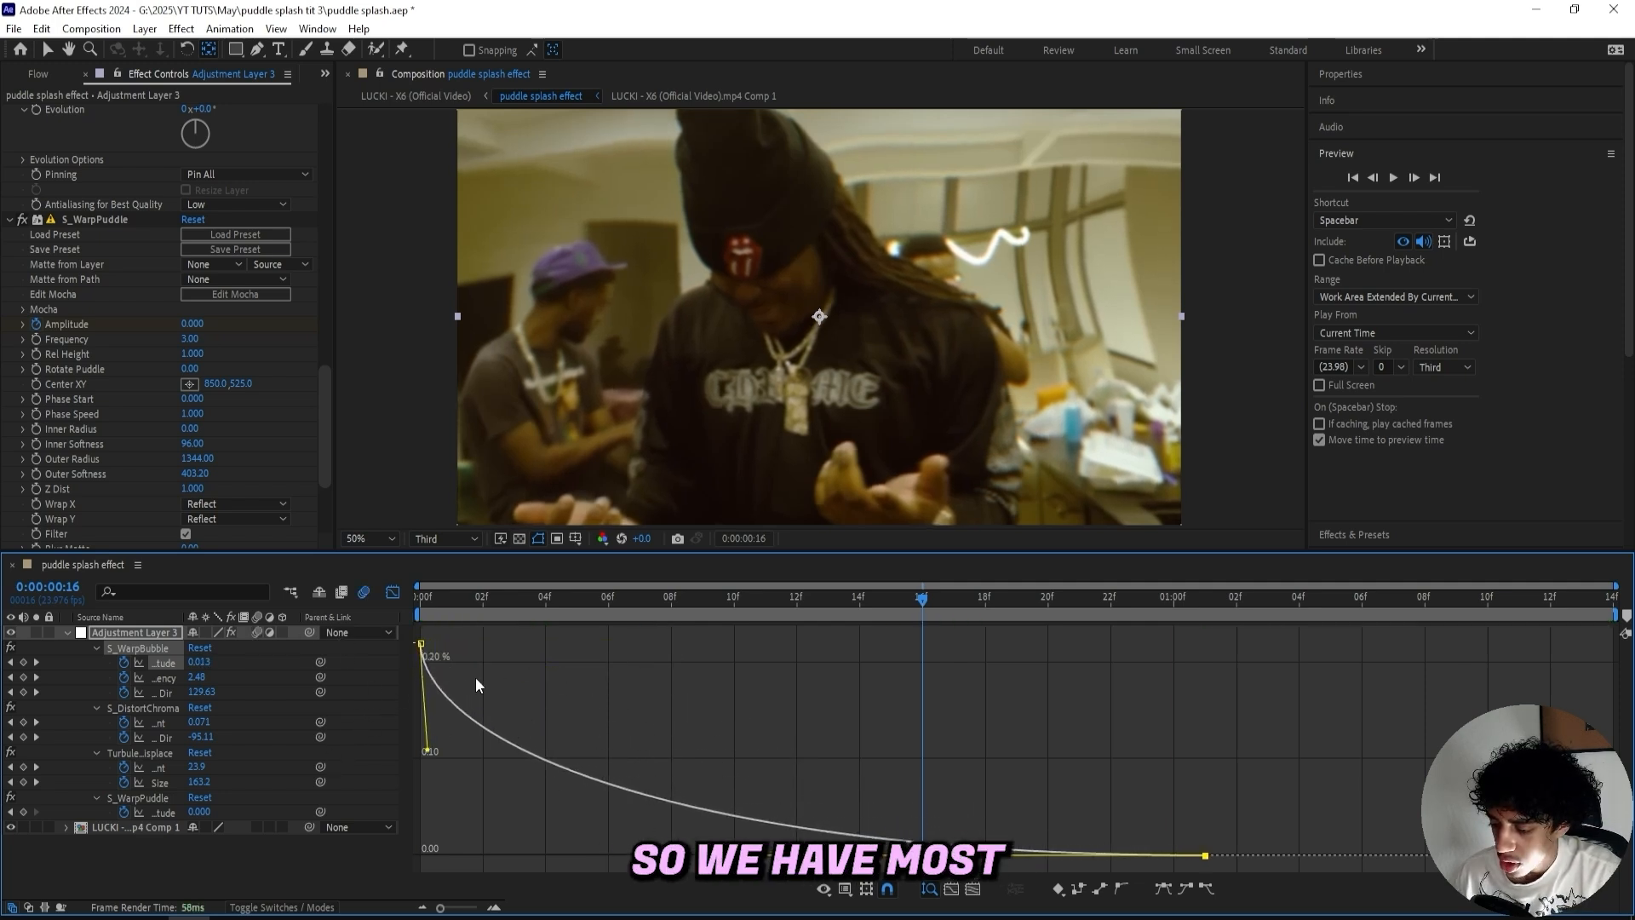
{"action": "left_click_drag", "start_coordinate": [452, 600], "coordinate": [399, 596]}
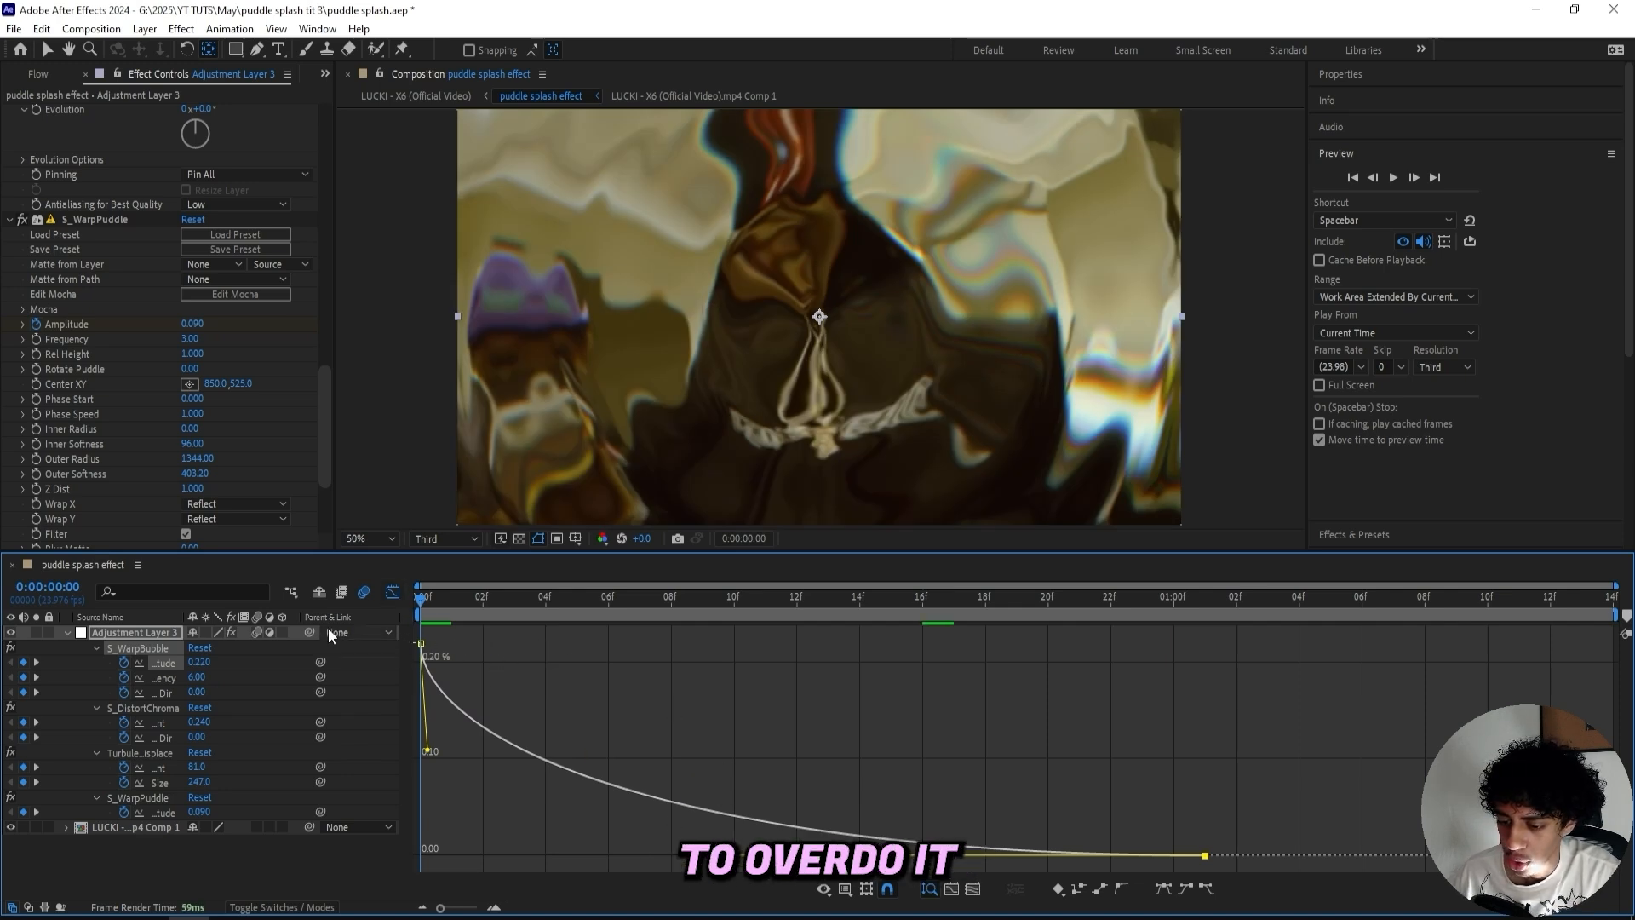
{"action": "left_click", "coordinate": [394, 592]}
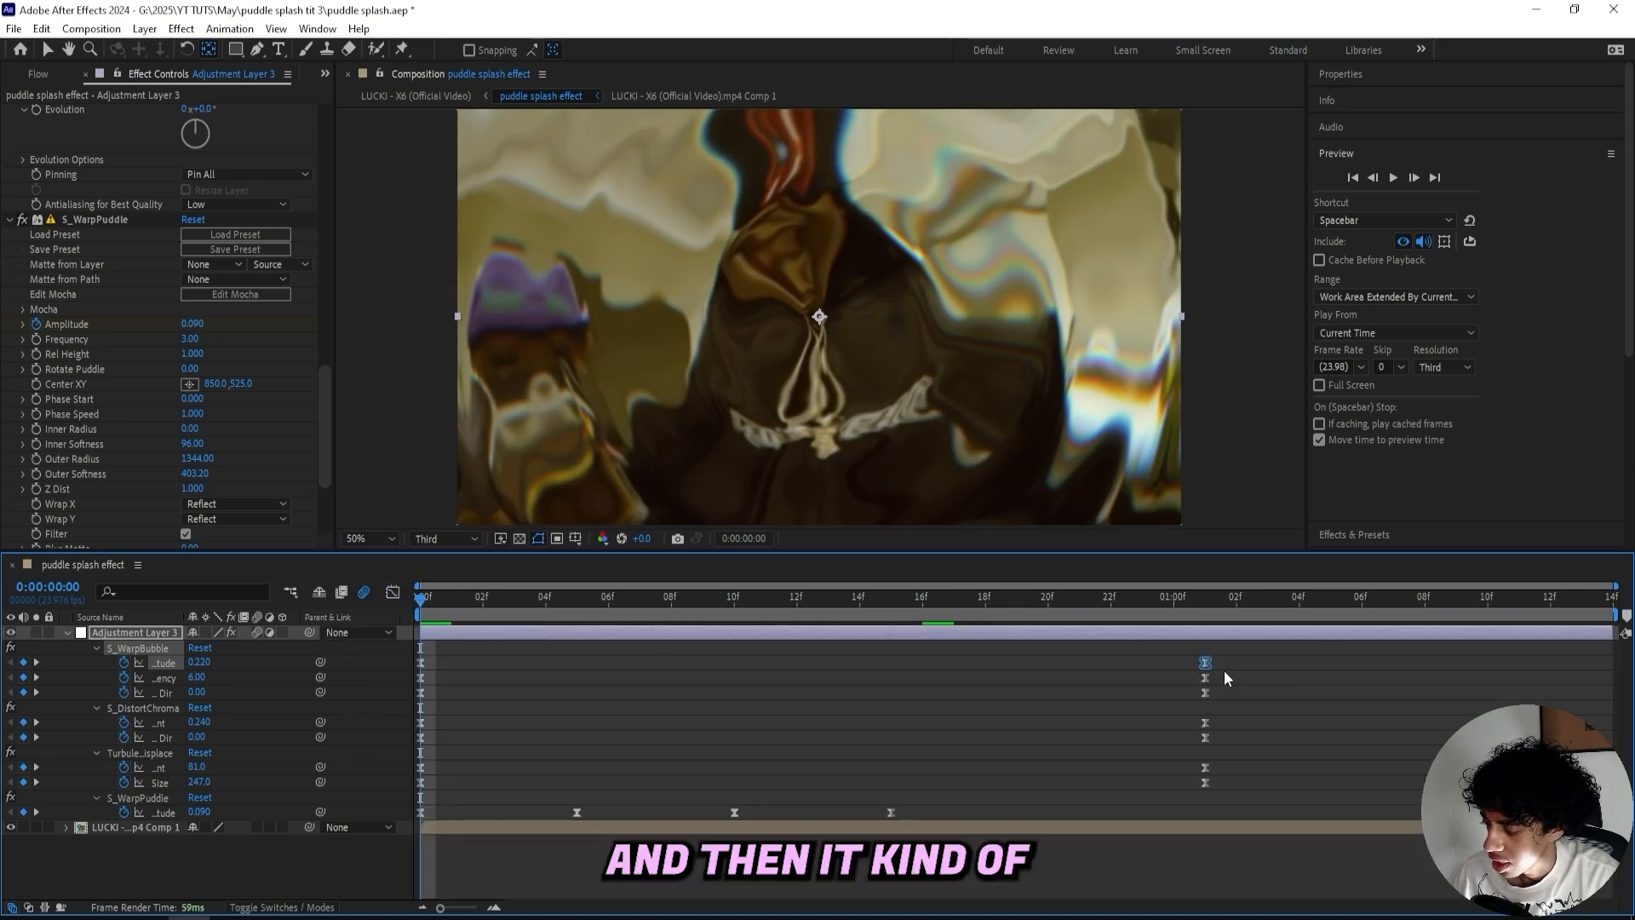
- Select all keyframes of the first three effects and apply a Flow ease curve of 0.00, 0.58, 0.22, 1.00
{"action": "left_click_drag", "start_coordinate": [1242, 650], "coordinate": [994, 781]}
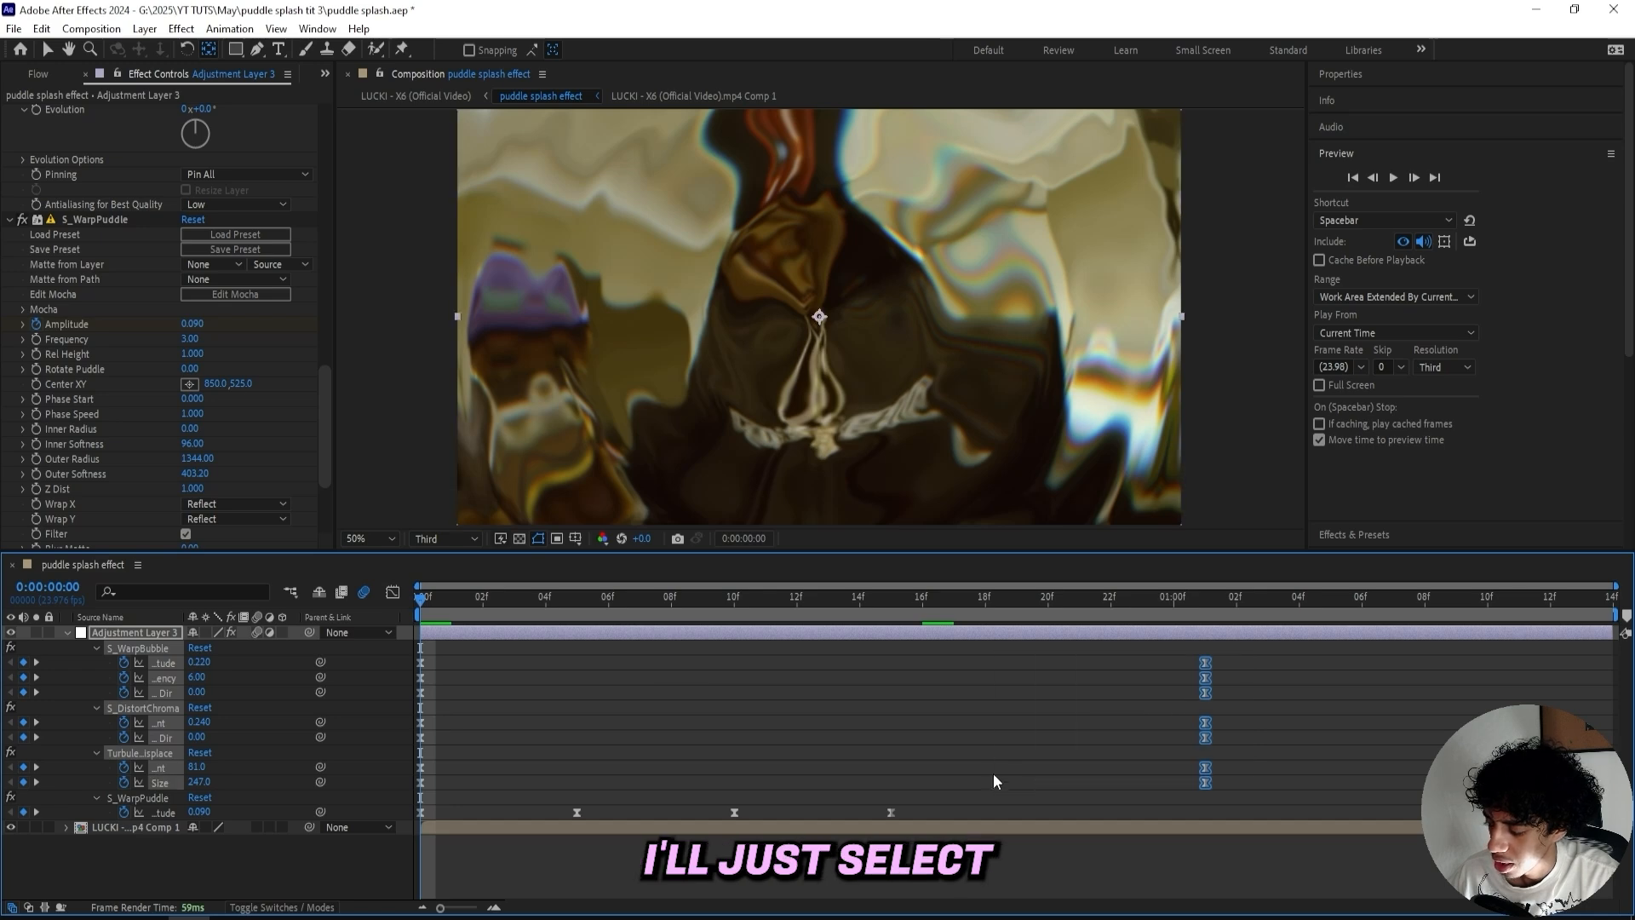
{"action": "left_click_drag", "start_coordinate": [1218, 650], "coordinate": [422, 789]}
{"action": "left_click", "coordinate": [325, 75]}
{"action": "left_click", "coordinate": [358, 134]}
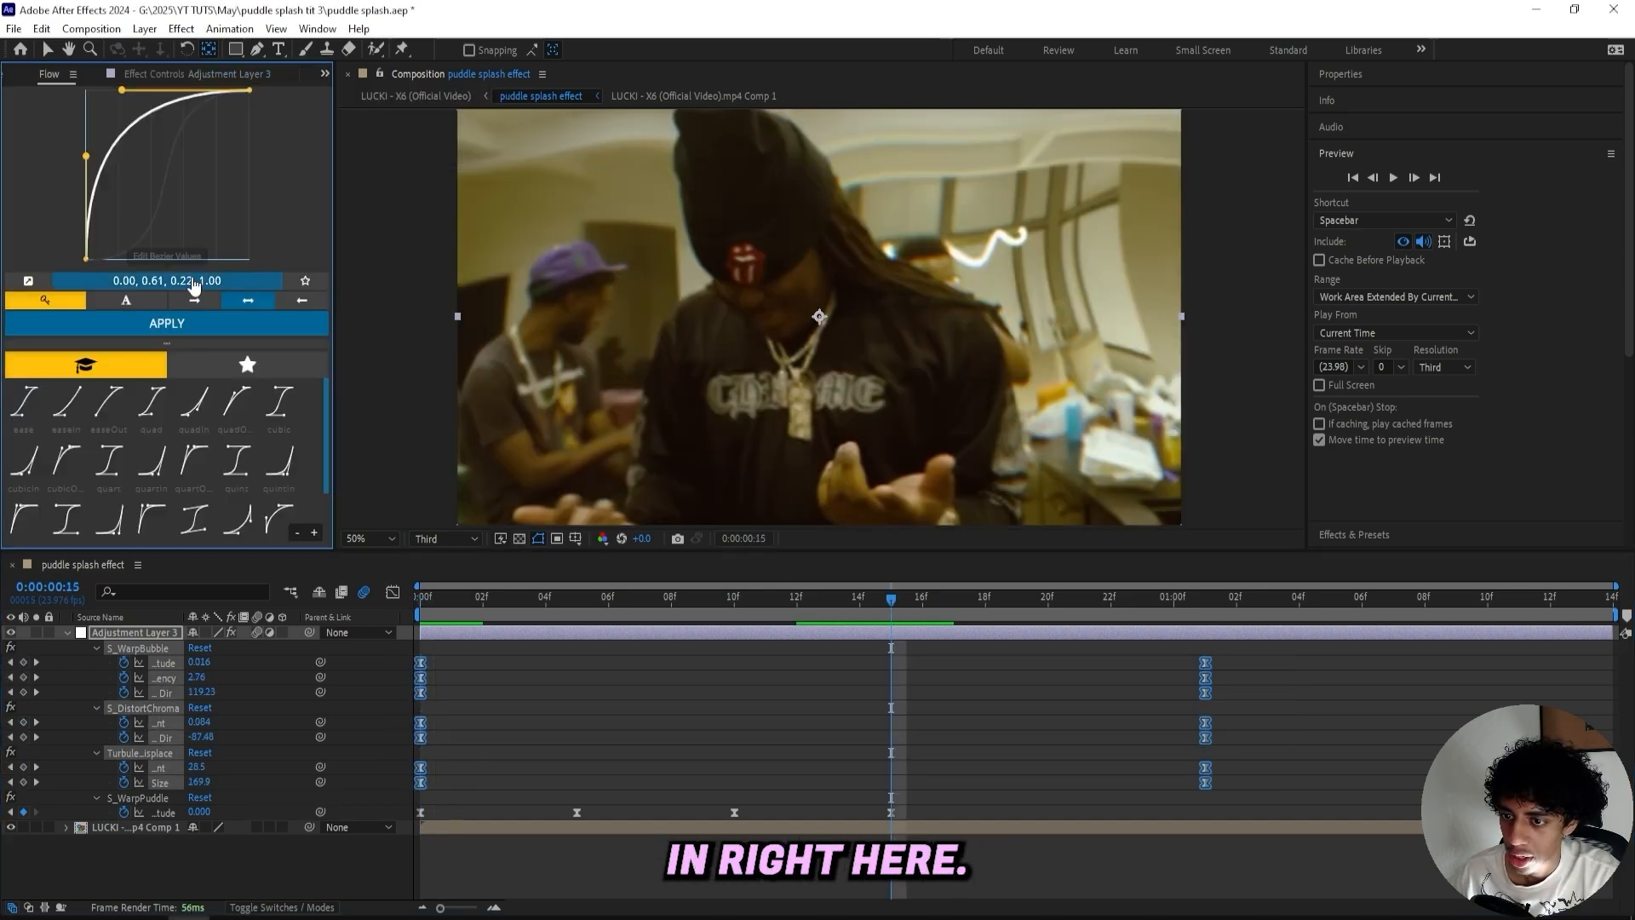
{"action": "left_click_drag", "start_coordinate": [86, 157], "coordinate": [86, 161]}
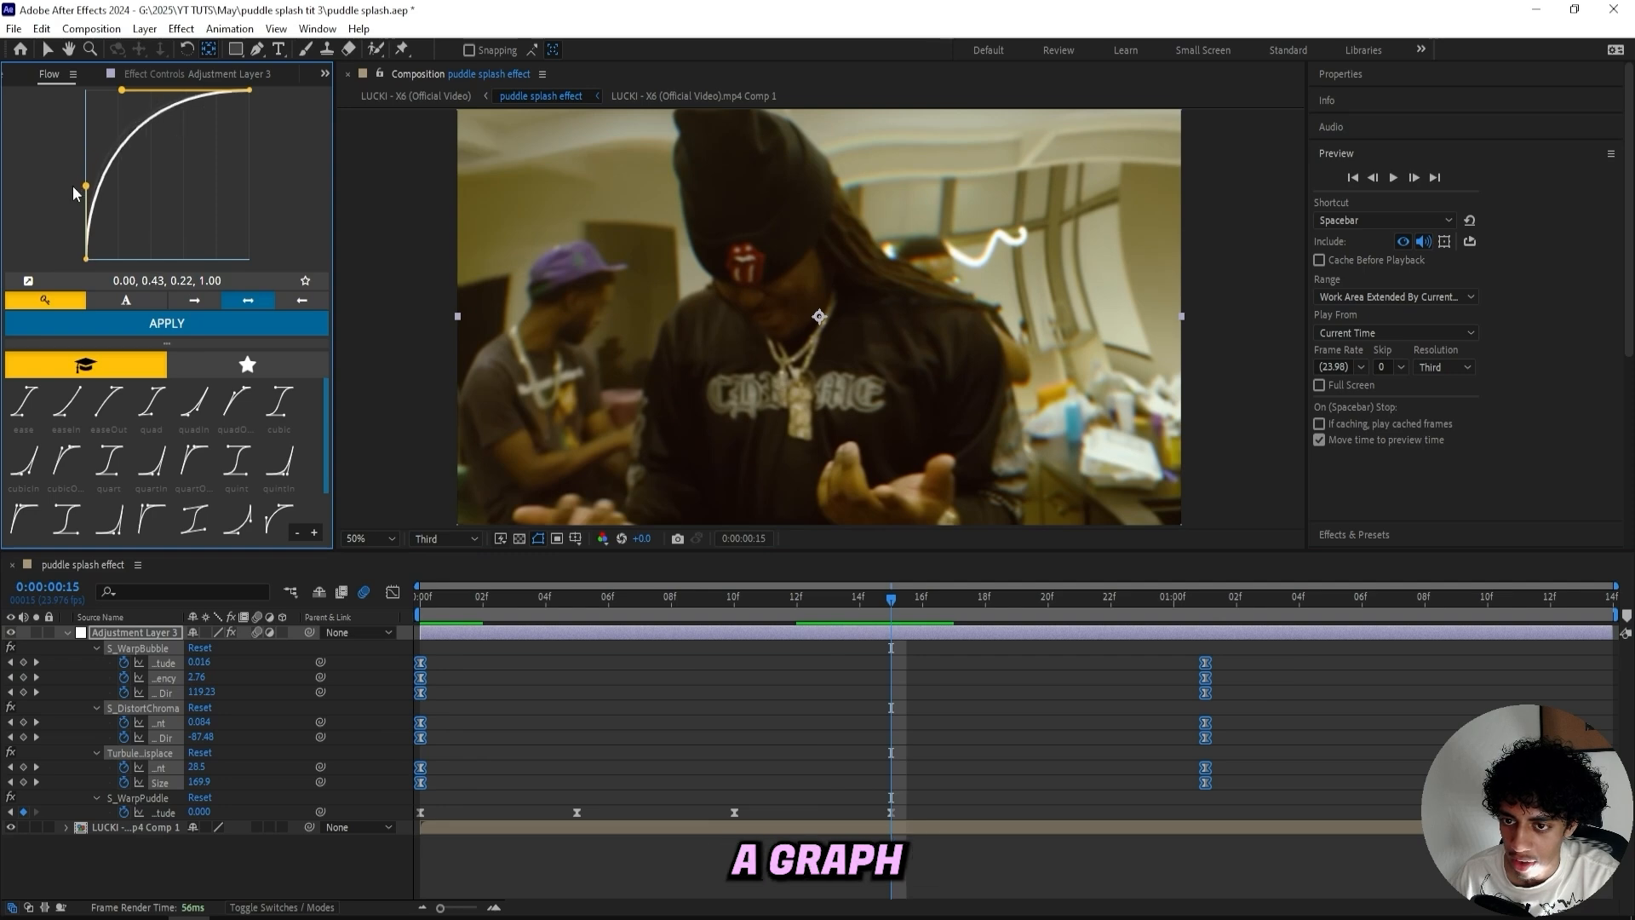
{"action": "left_click", "coordinate": [119, 324]}
- Switch the side panel to the Project panel and enlarge the composition viewer area
{"action": "key", "text": "space"}
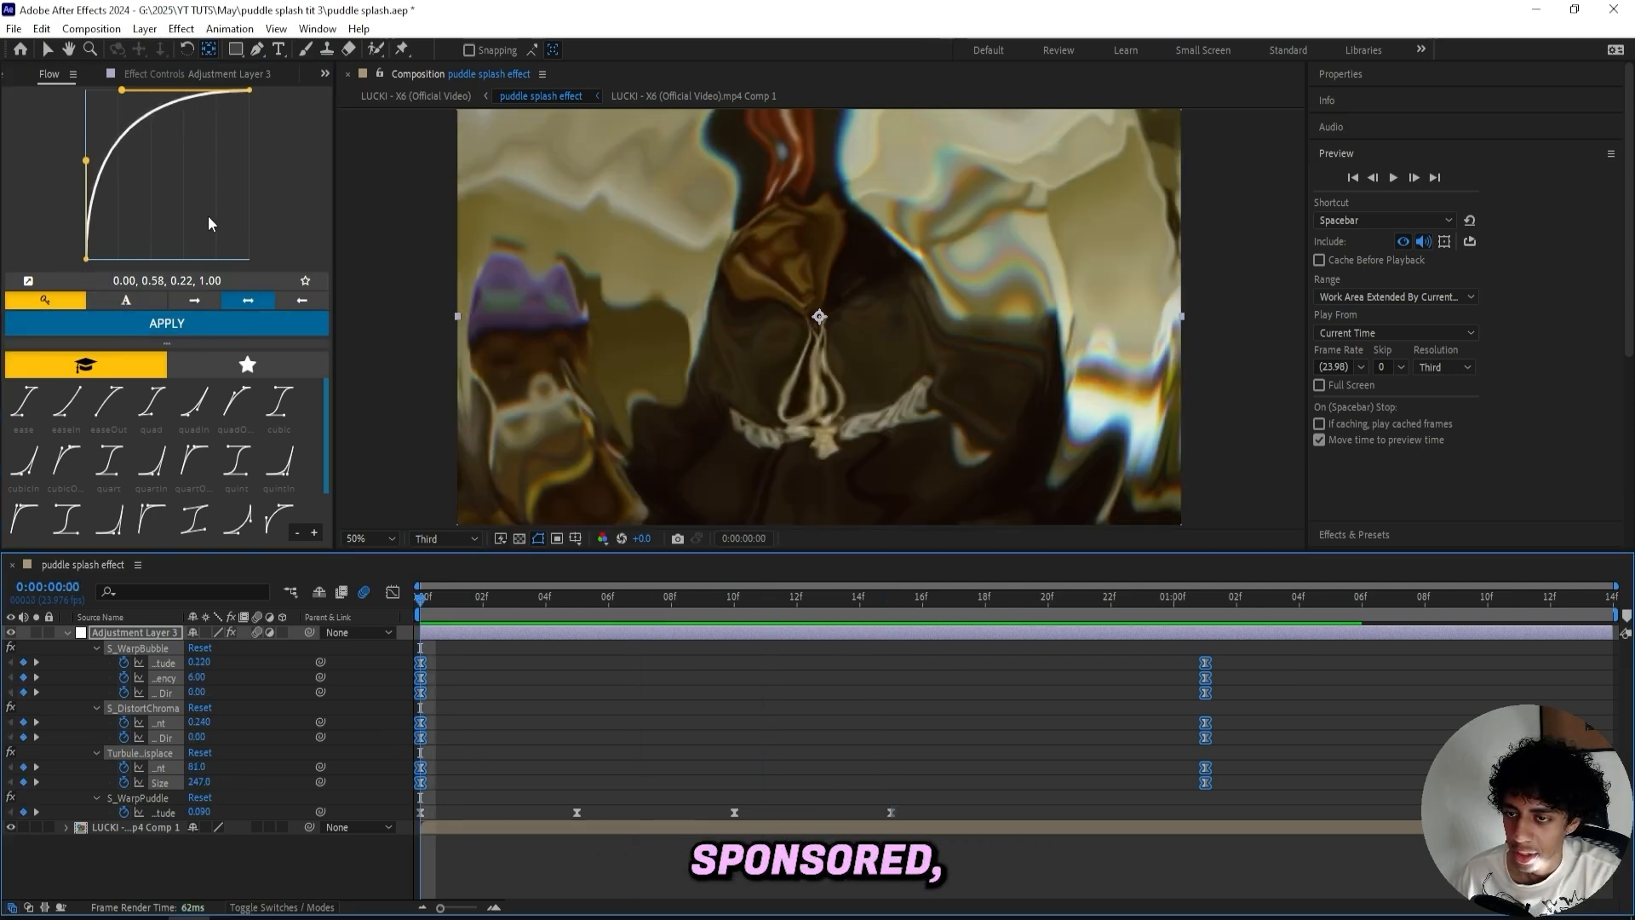
{"action": "left_click", "coordinate": [324, 73]}
{"action": "left_click", "coordinate": [340, 85]}
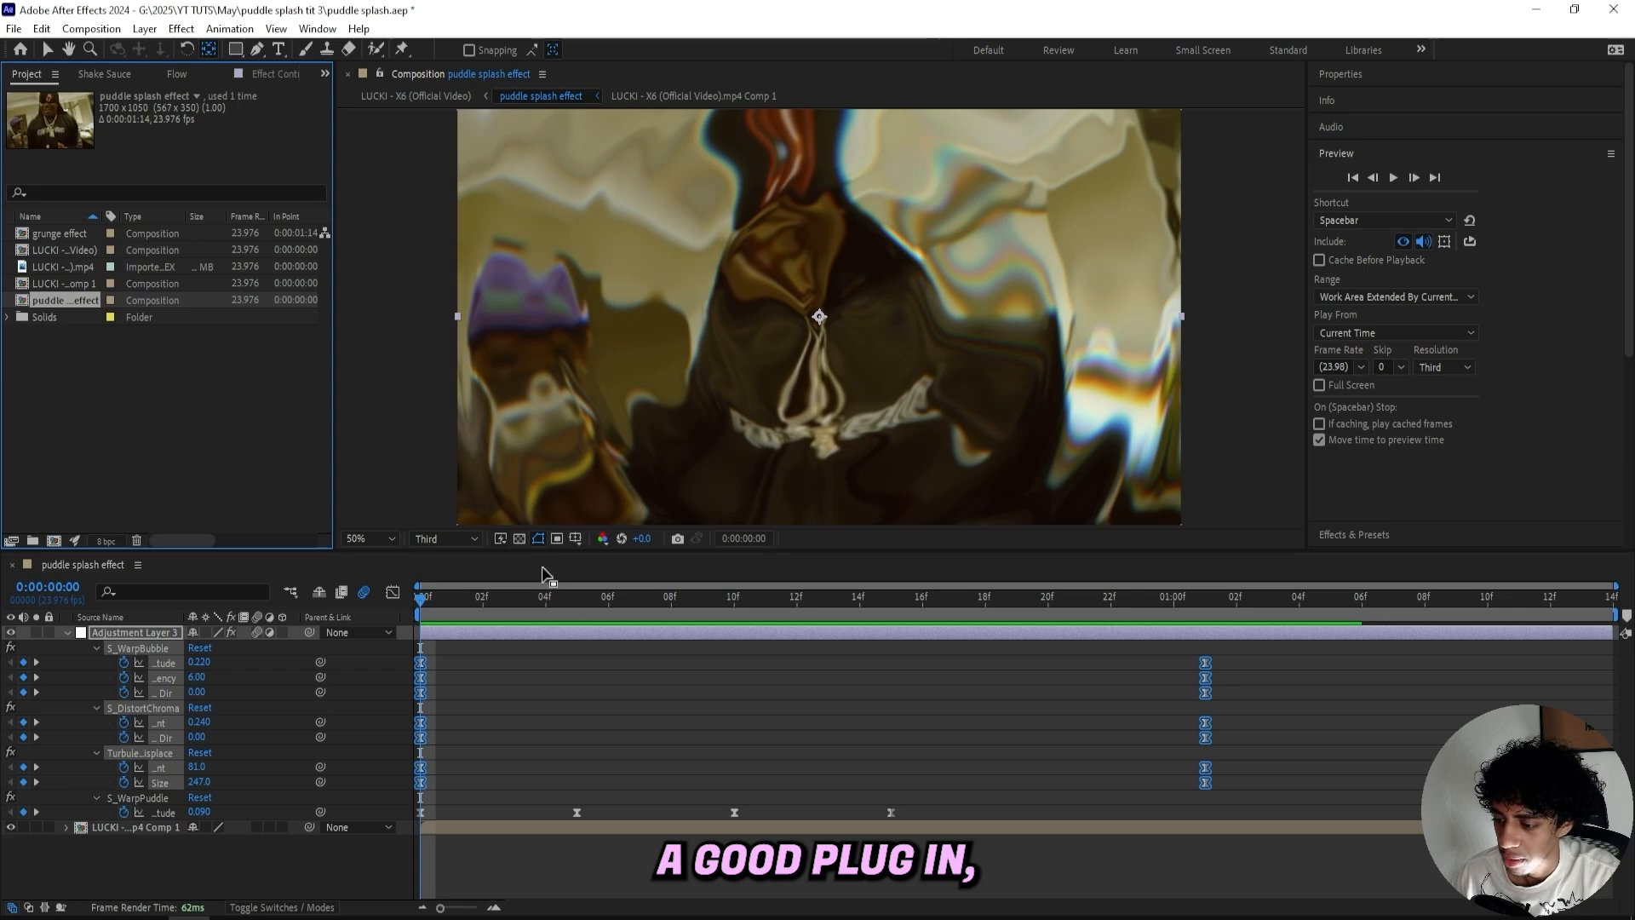
{"action": "left_click_drag", "start_coordinate": [550, 552], "coordinate": [550, 605]}
{"action": "left_click", "coordinate": [581, 734]}
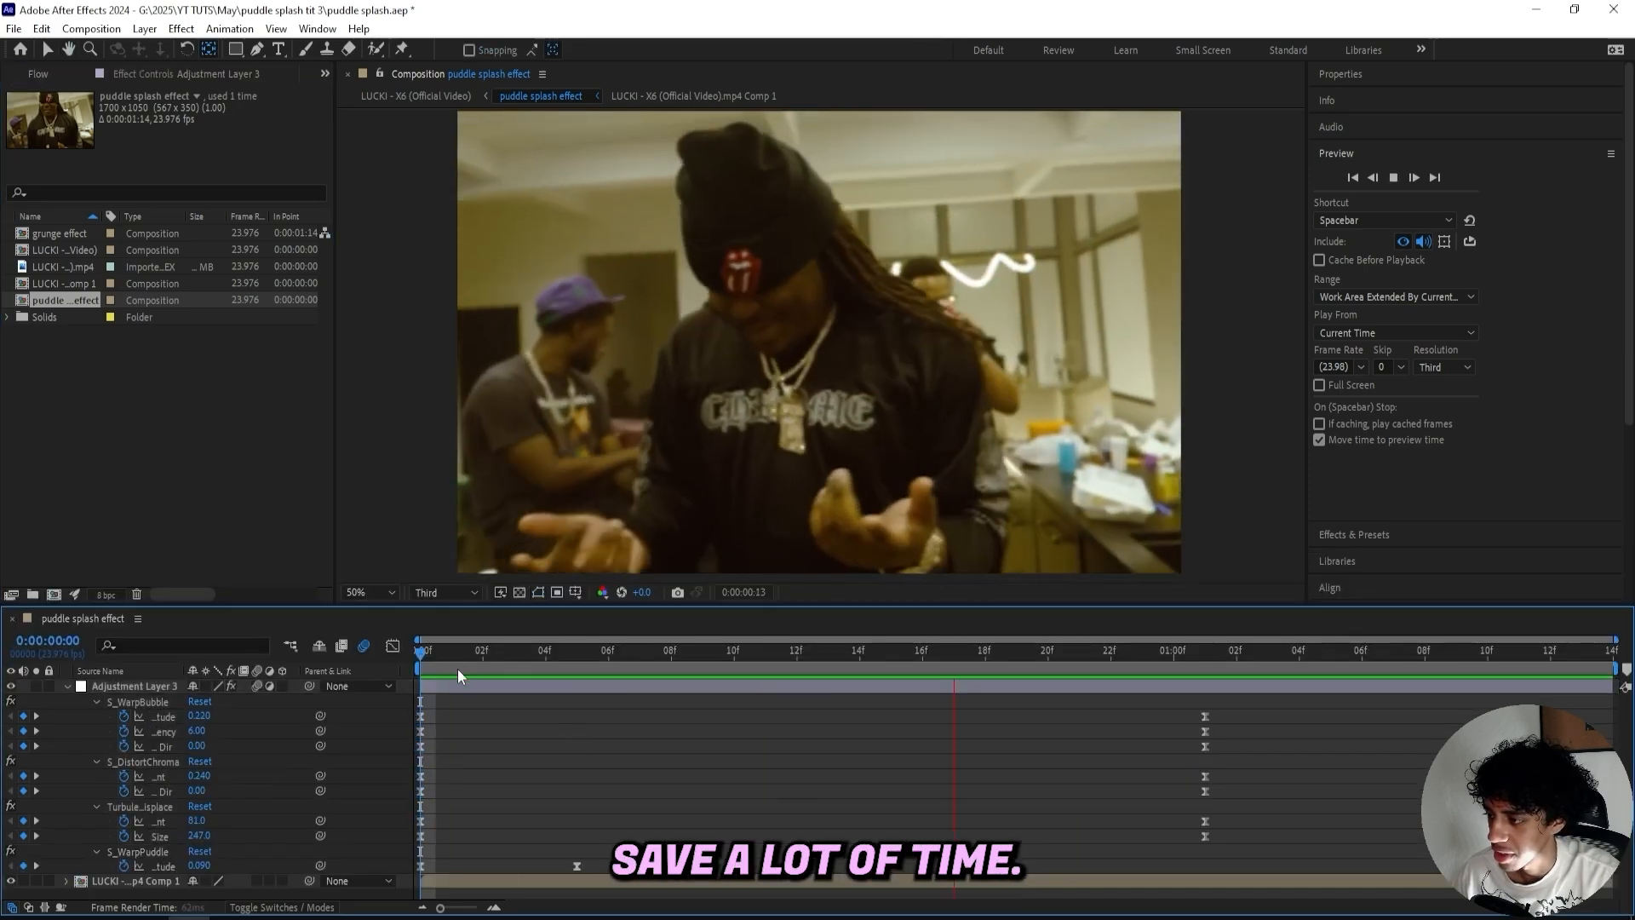
- Play back the finished puddle splash effect from the start
{"action": "key", "text": "space"}
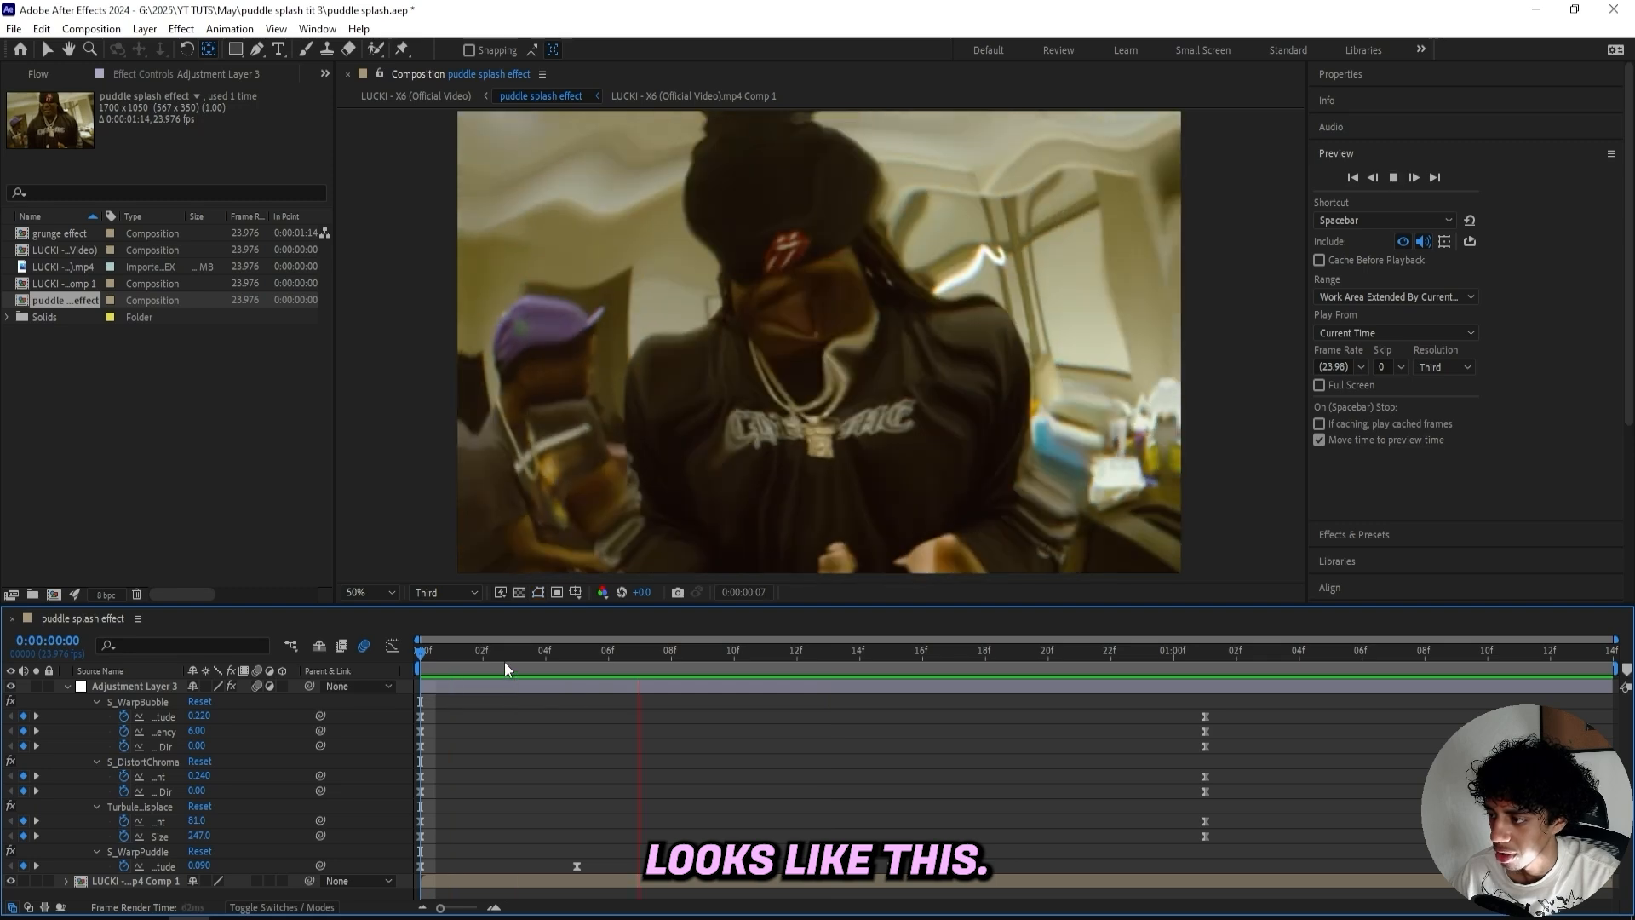
{"action": "key", "text": "space"}
{"action": "key", "text": "space"}
{"action": "key", "text": "space"}
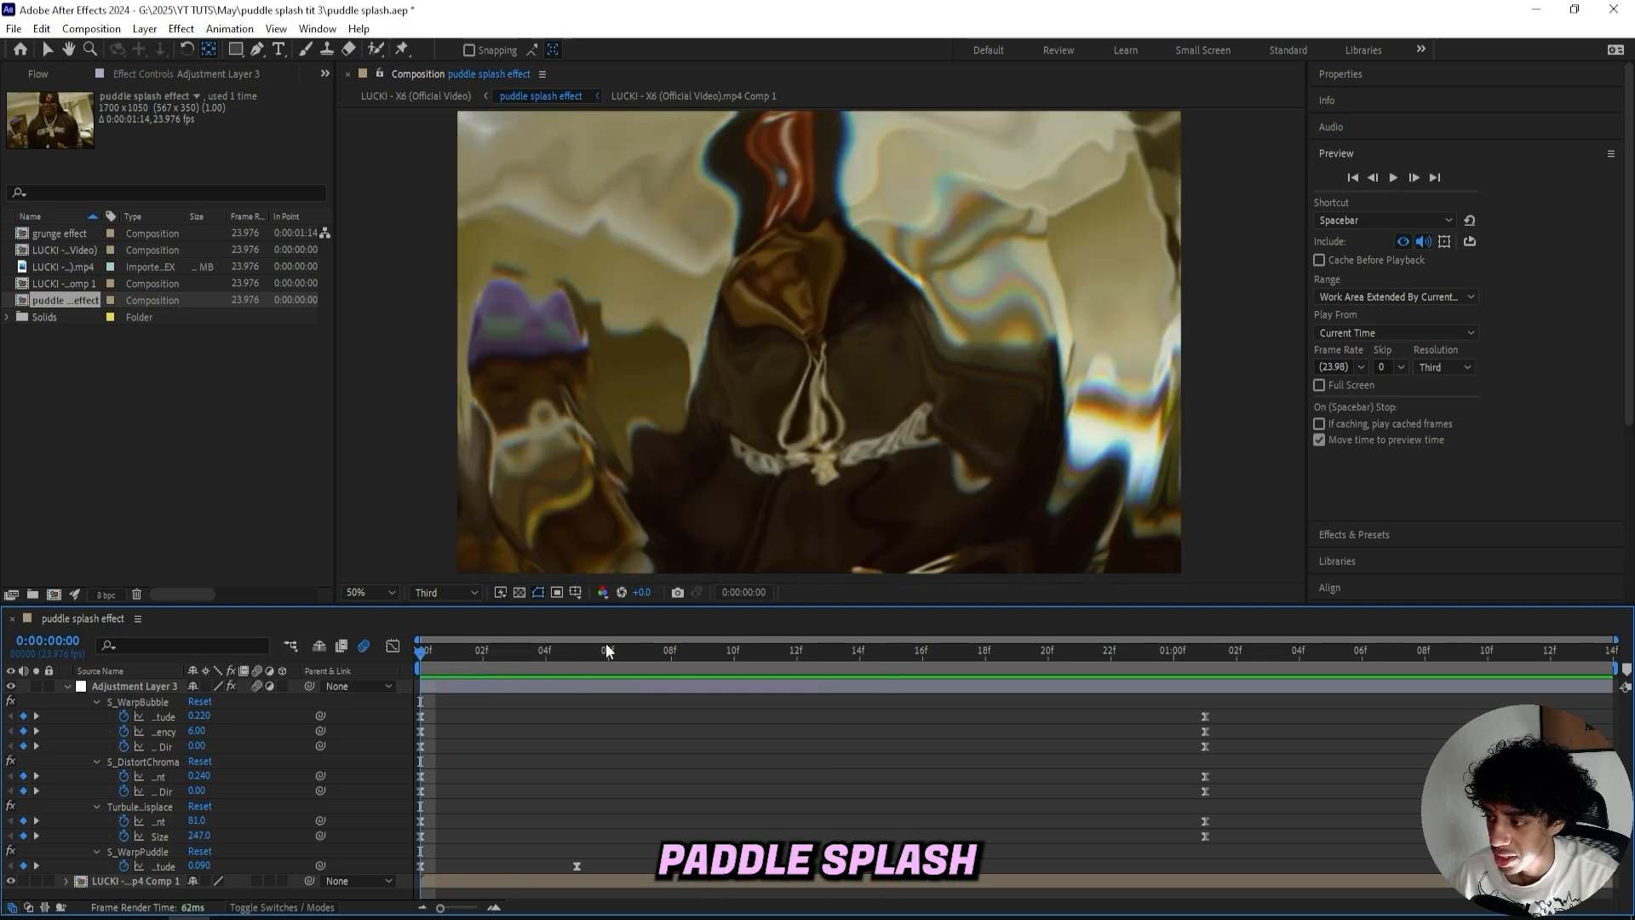
- Browse the ULTIMATE VFX KIT presets under User Presets in the Effects & Presets panel
{"action": "key", "text": "ctrl+5"}
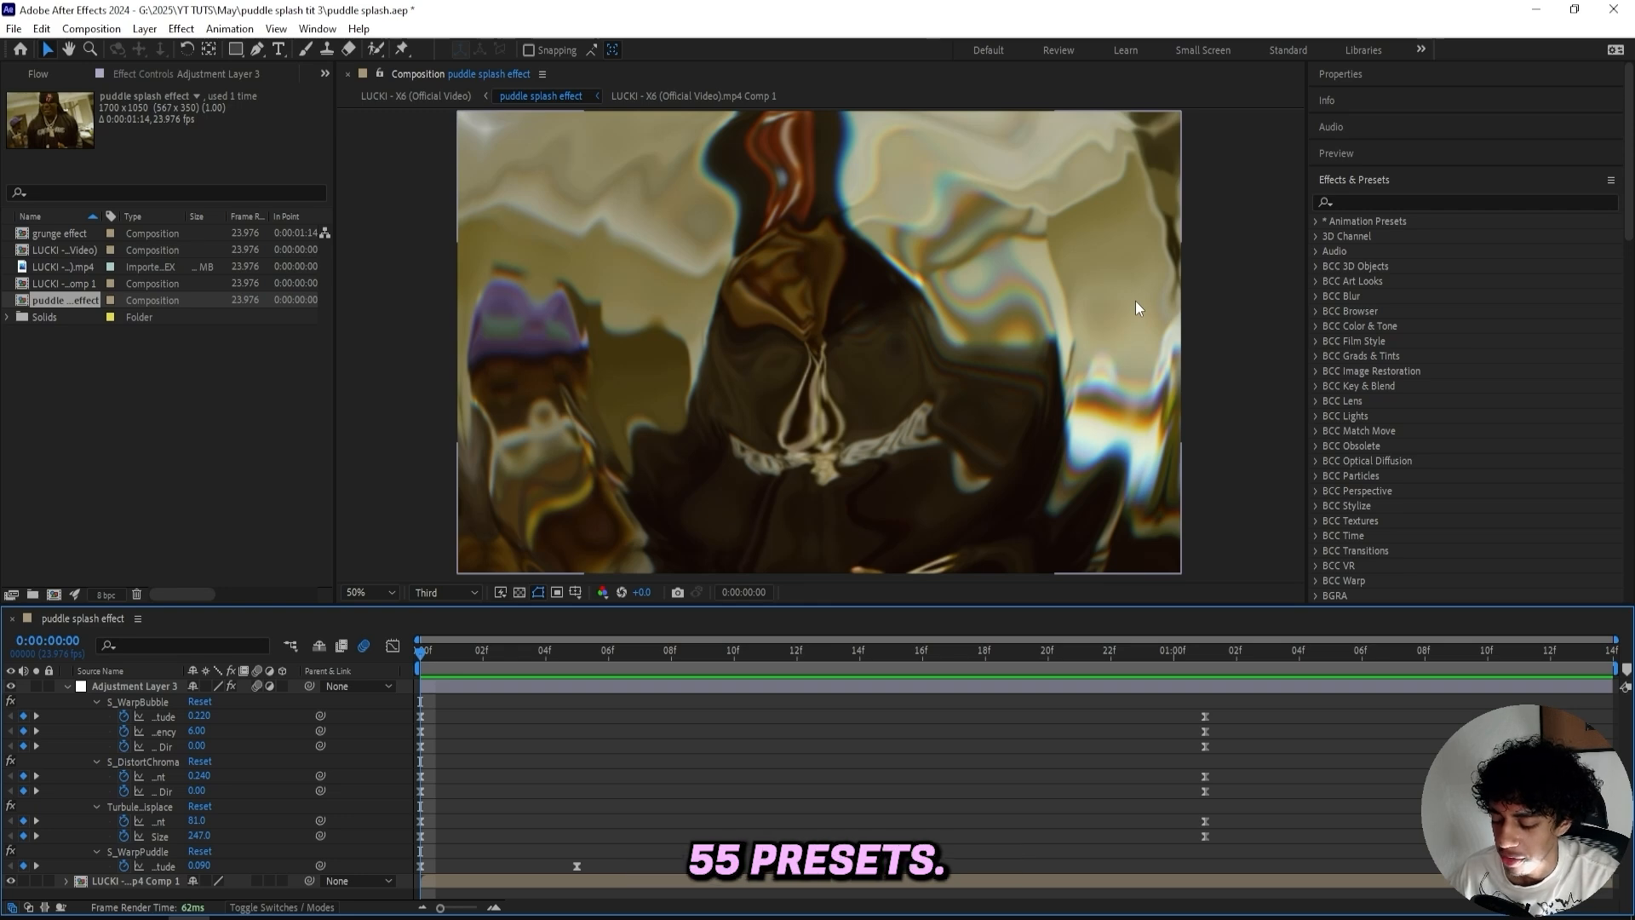
{"action": "left_click", "coordinate": [1316, 220]}
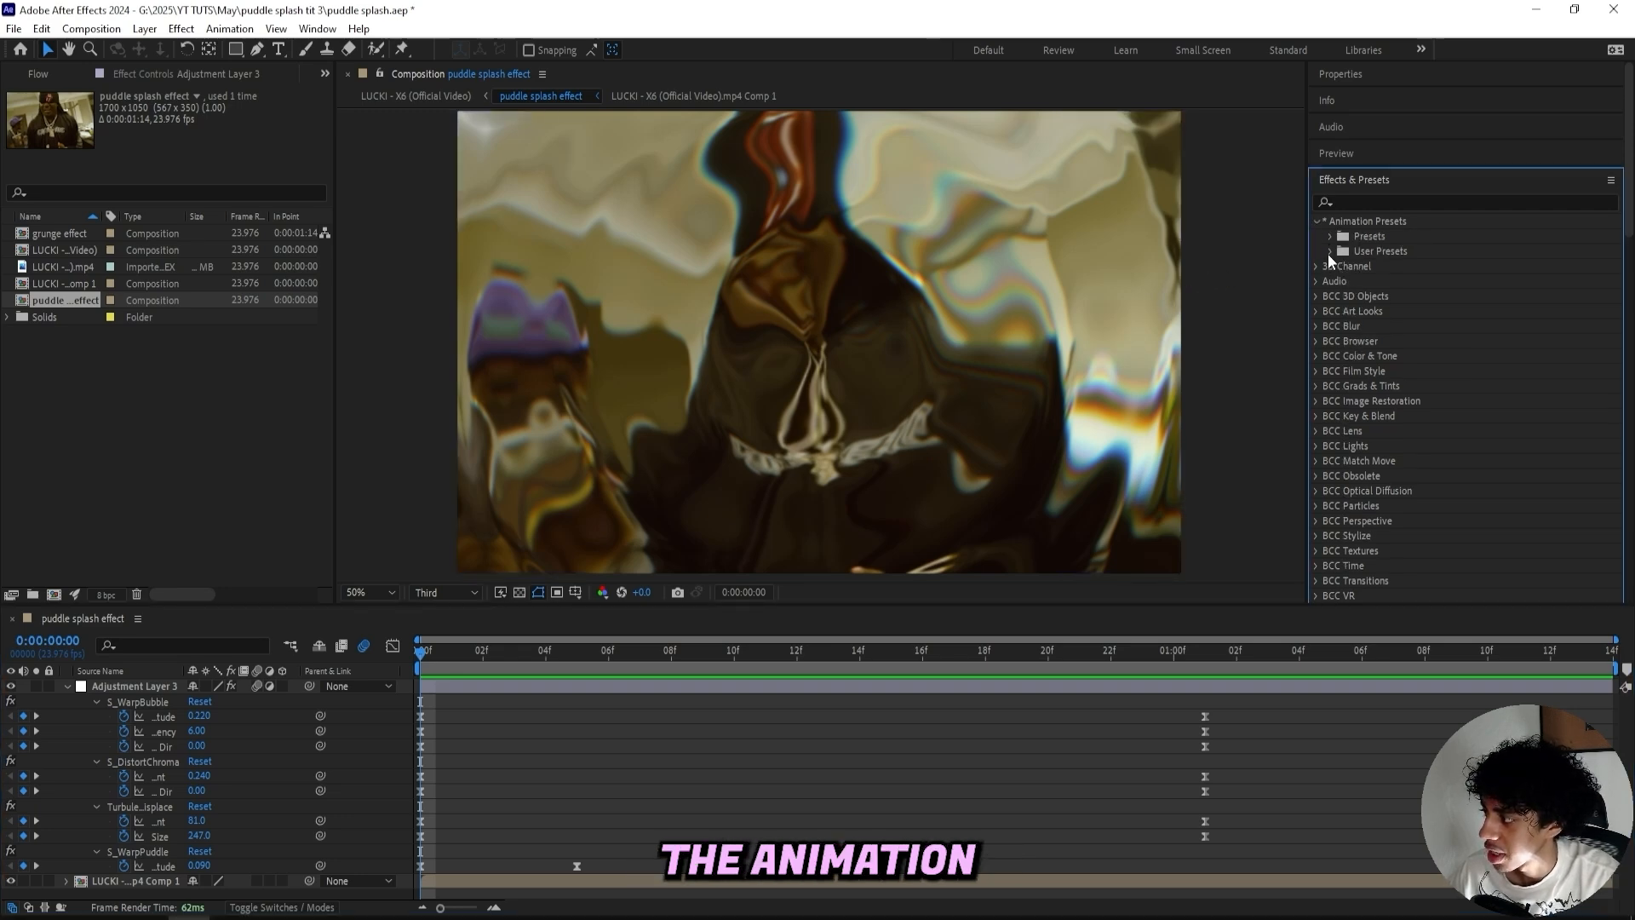
{"action": "left_click", "coordinate": [1330, 251]}
{"action": "scroll", "coordinate": [1357, 323], "scroll_direction": "down", "scroll_amount": 2}
{"action": "left_click", "coordinate": [1345, 382]}
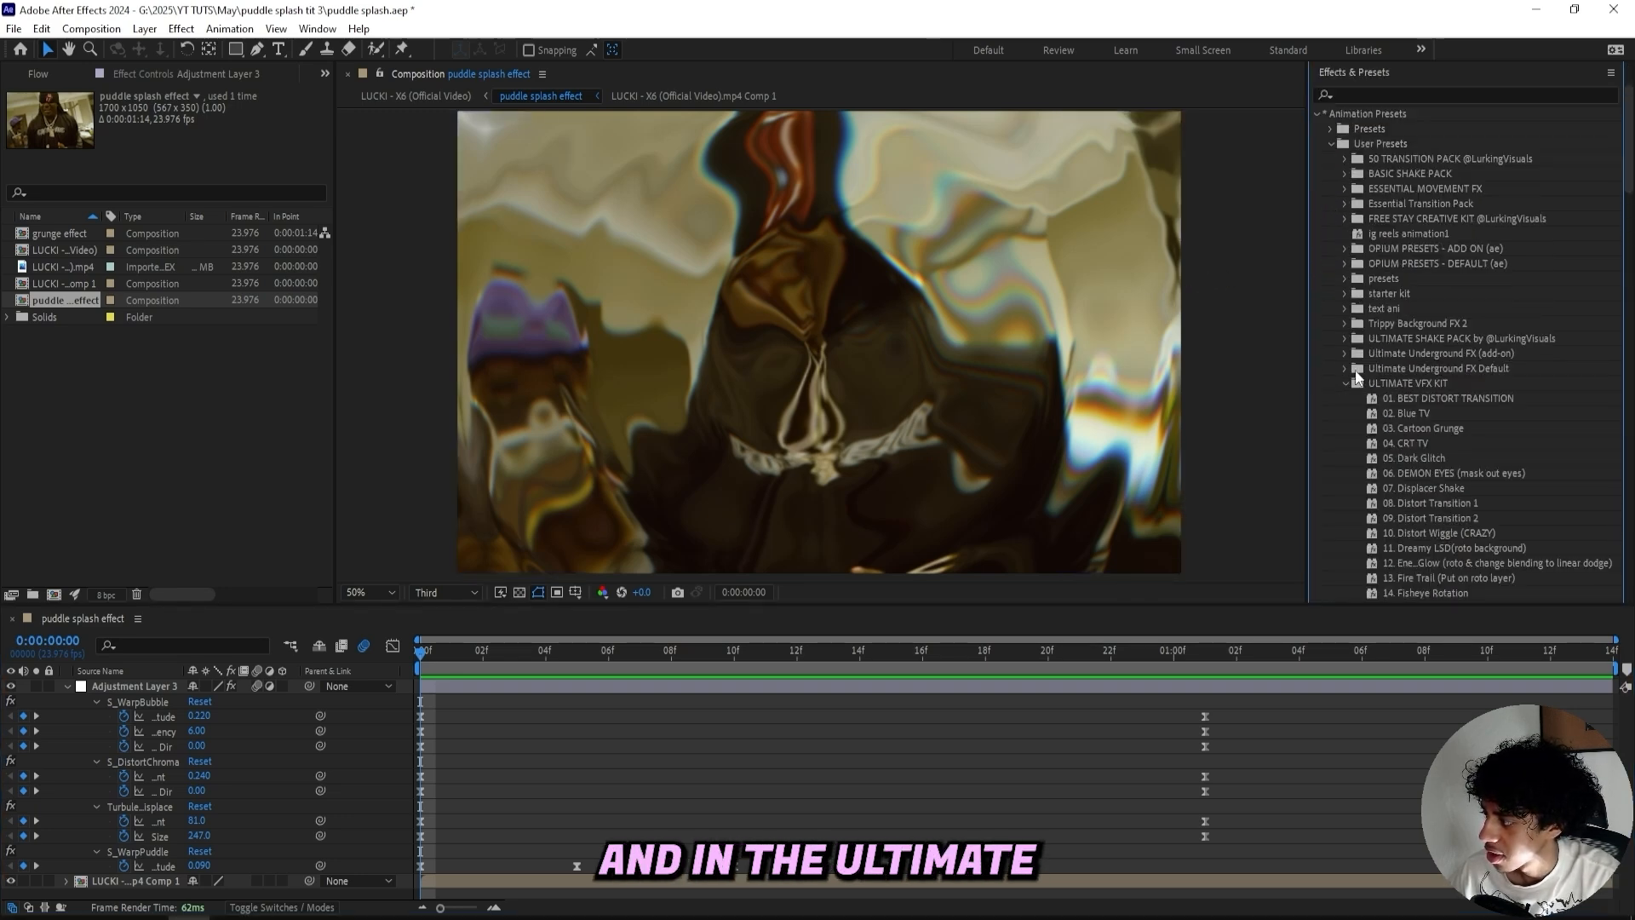
{"action": "scroll", "coordinate": [1366, 354], "scroll_direction": "down", "scroll_amount": 4}
{"action": "scroll", "coordinate": [1402, 304], "scroll_direction": "down", "scroll_amount": 8}
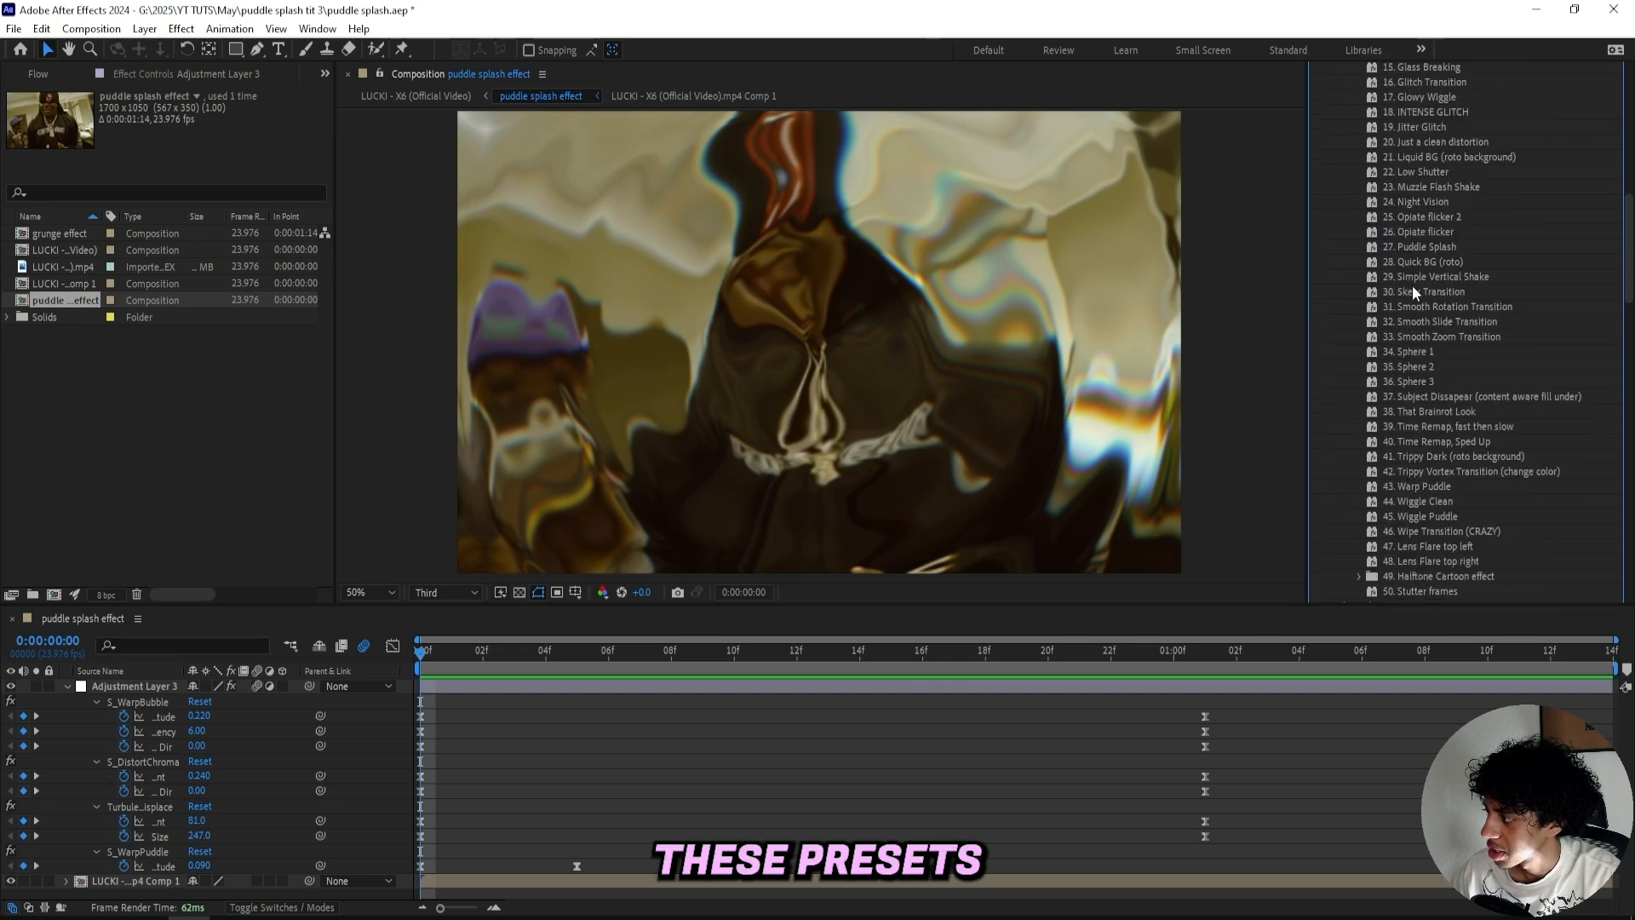
{"action": "scroll", "coordinate": [1413, 290], "scroll_direction": "down", "scroll_amount": 2}
{"action": "left_click", "coordinate": [1402, 433]}
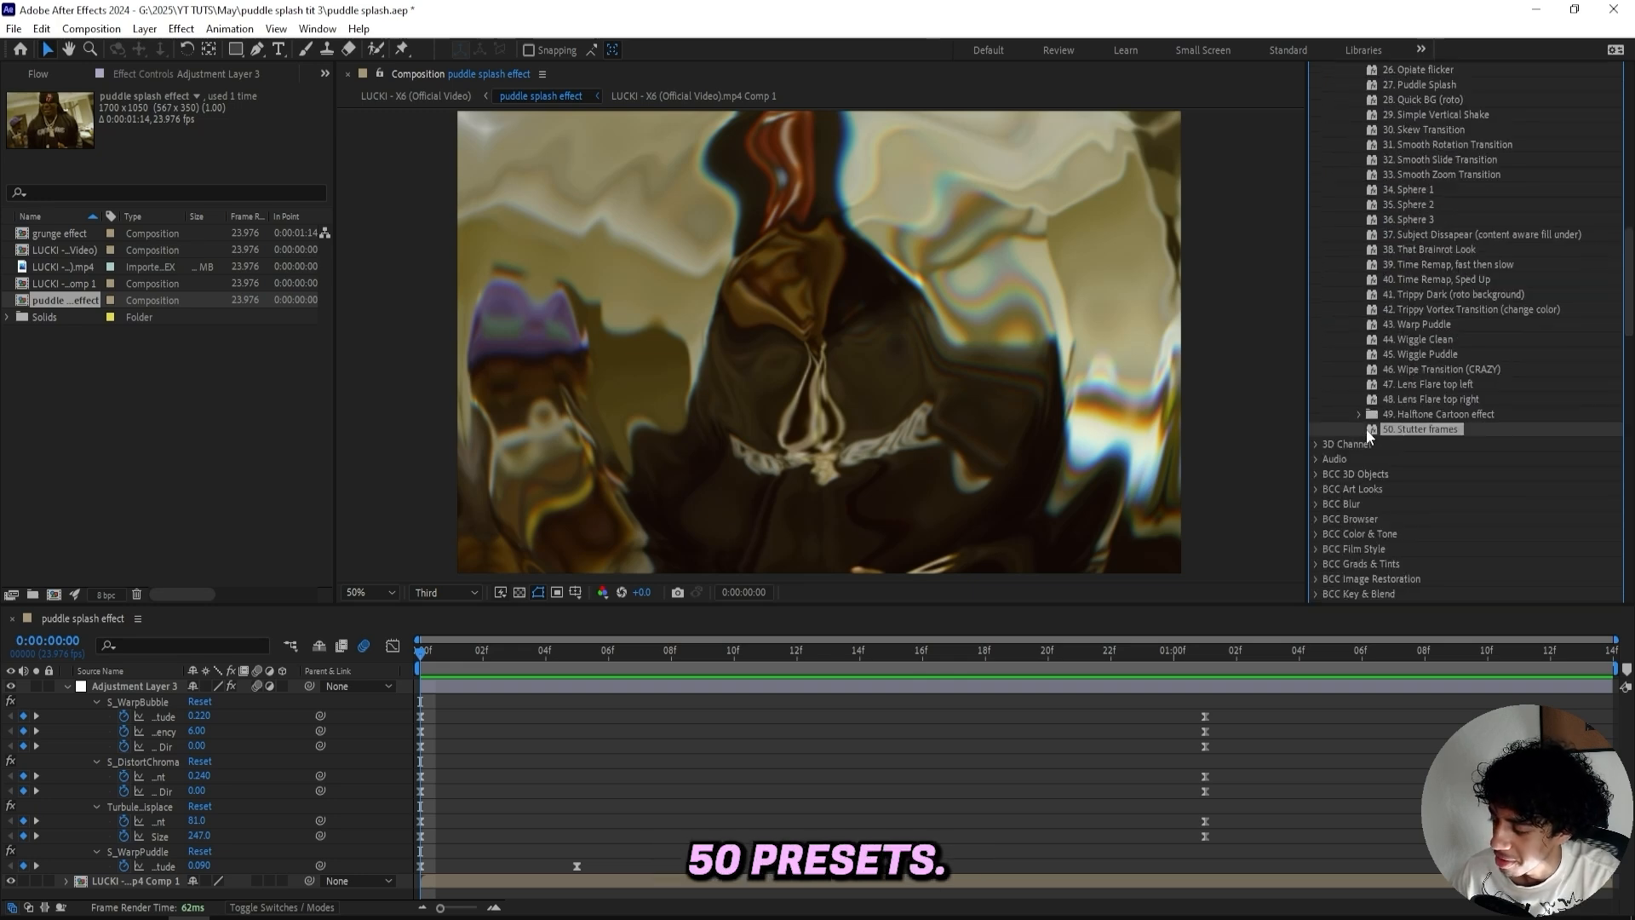
{"action": "scroll", "coordinate": [1393, 427], "scroll_direction": "up", "scroll_amount": 2}
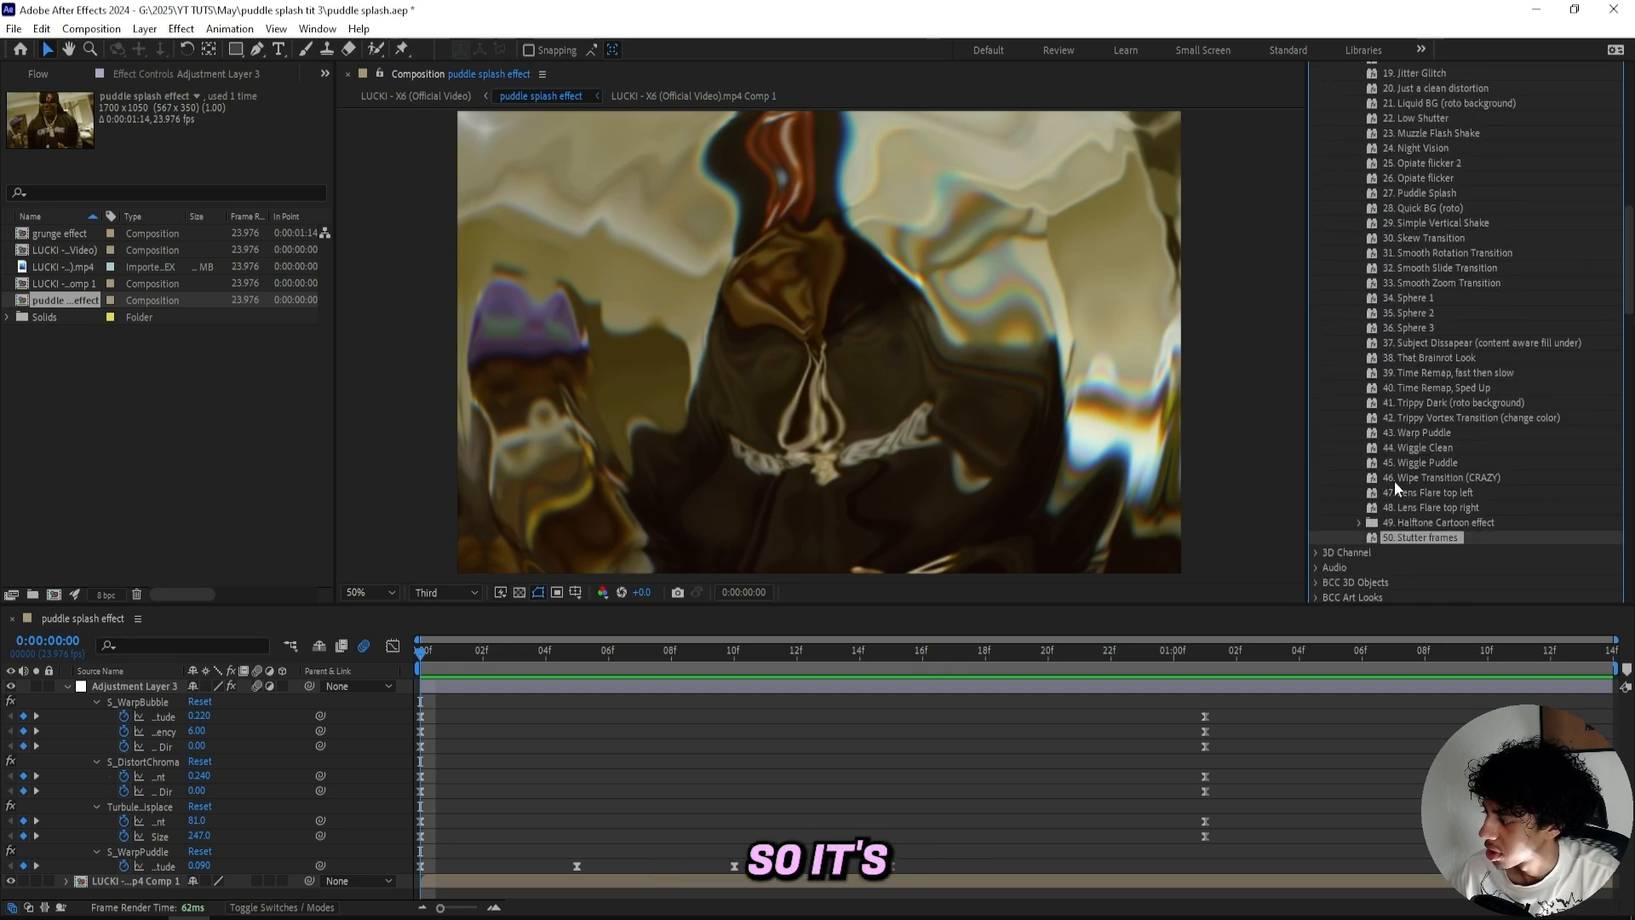
{"action": "scroll", "coordinate": [1395, 485], "scroll_direction": "up", "scroll_amount": 5}
{"action": "scroll", "coordinate": [1397, 487], "scroll_direction": "up", "scroll_amount": 8}
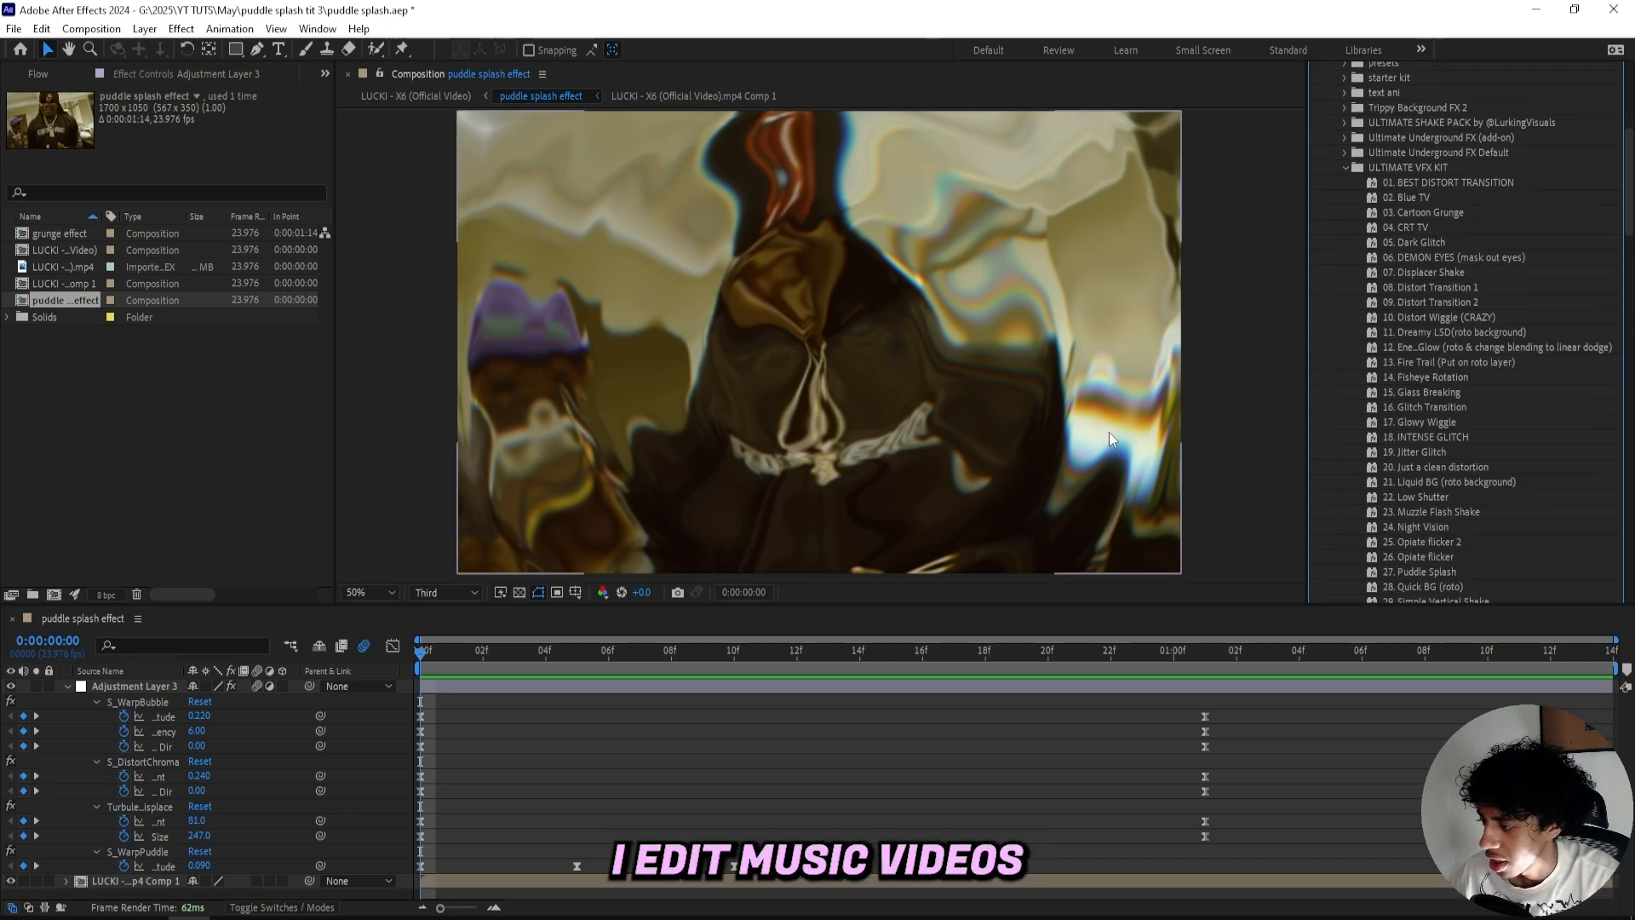
{"action": "left_click", "coordinate": [676, 729]}
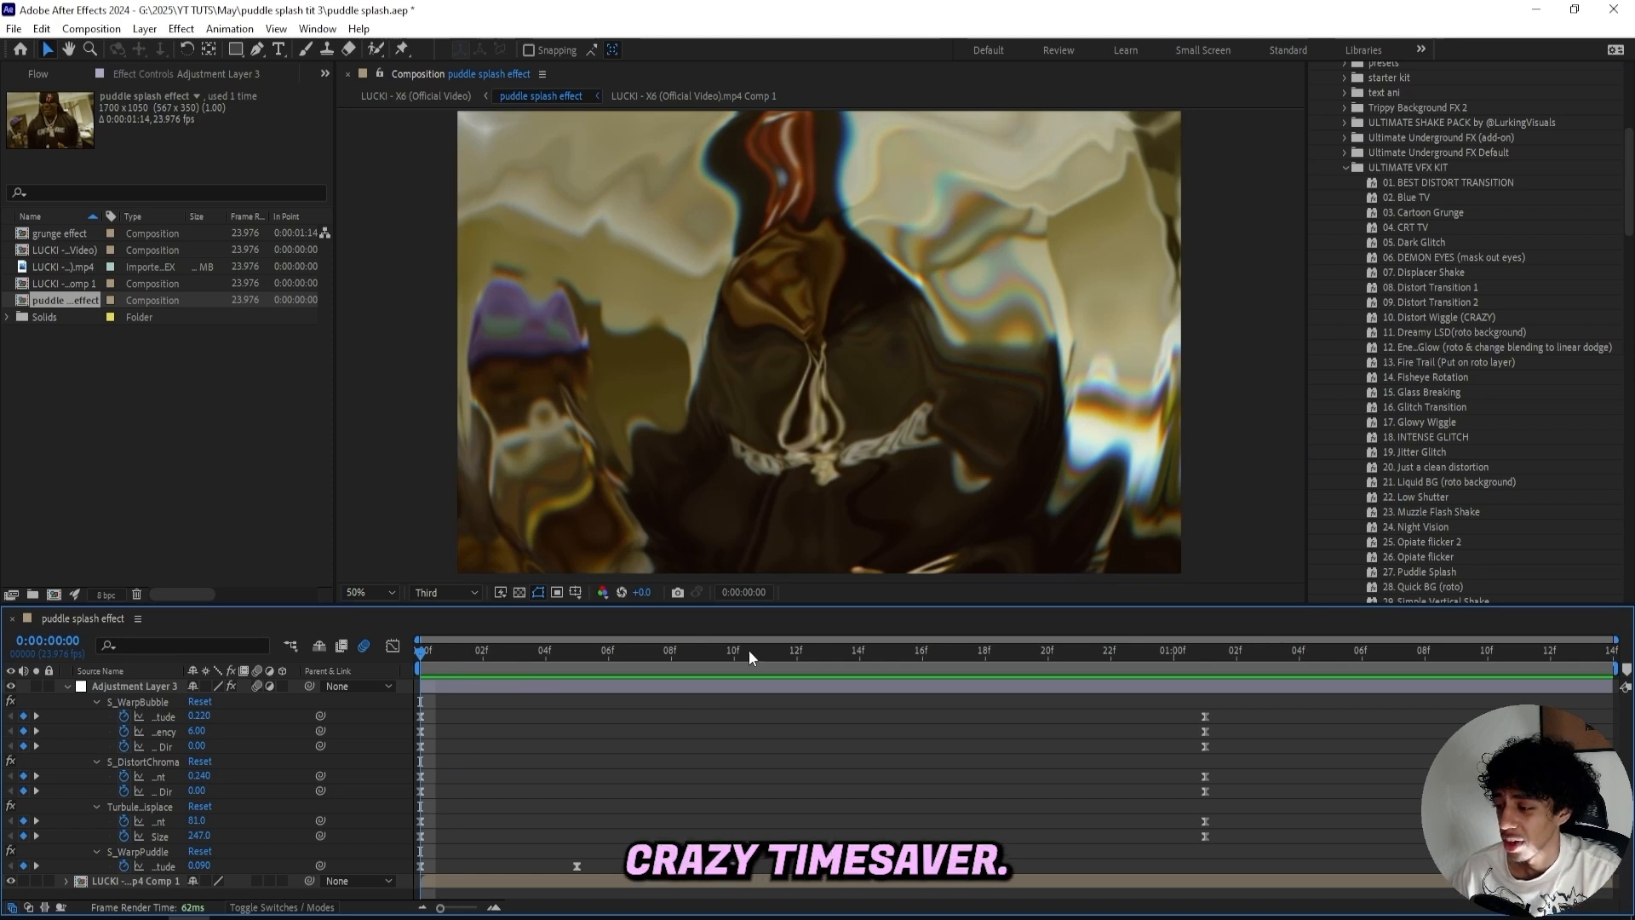
{"action": "left_click", "coordinate": [543, 692]}
{"action": "left_click", "coordinate": [693, 760]}
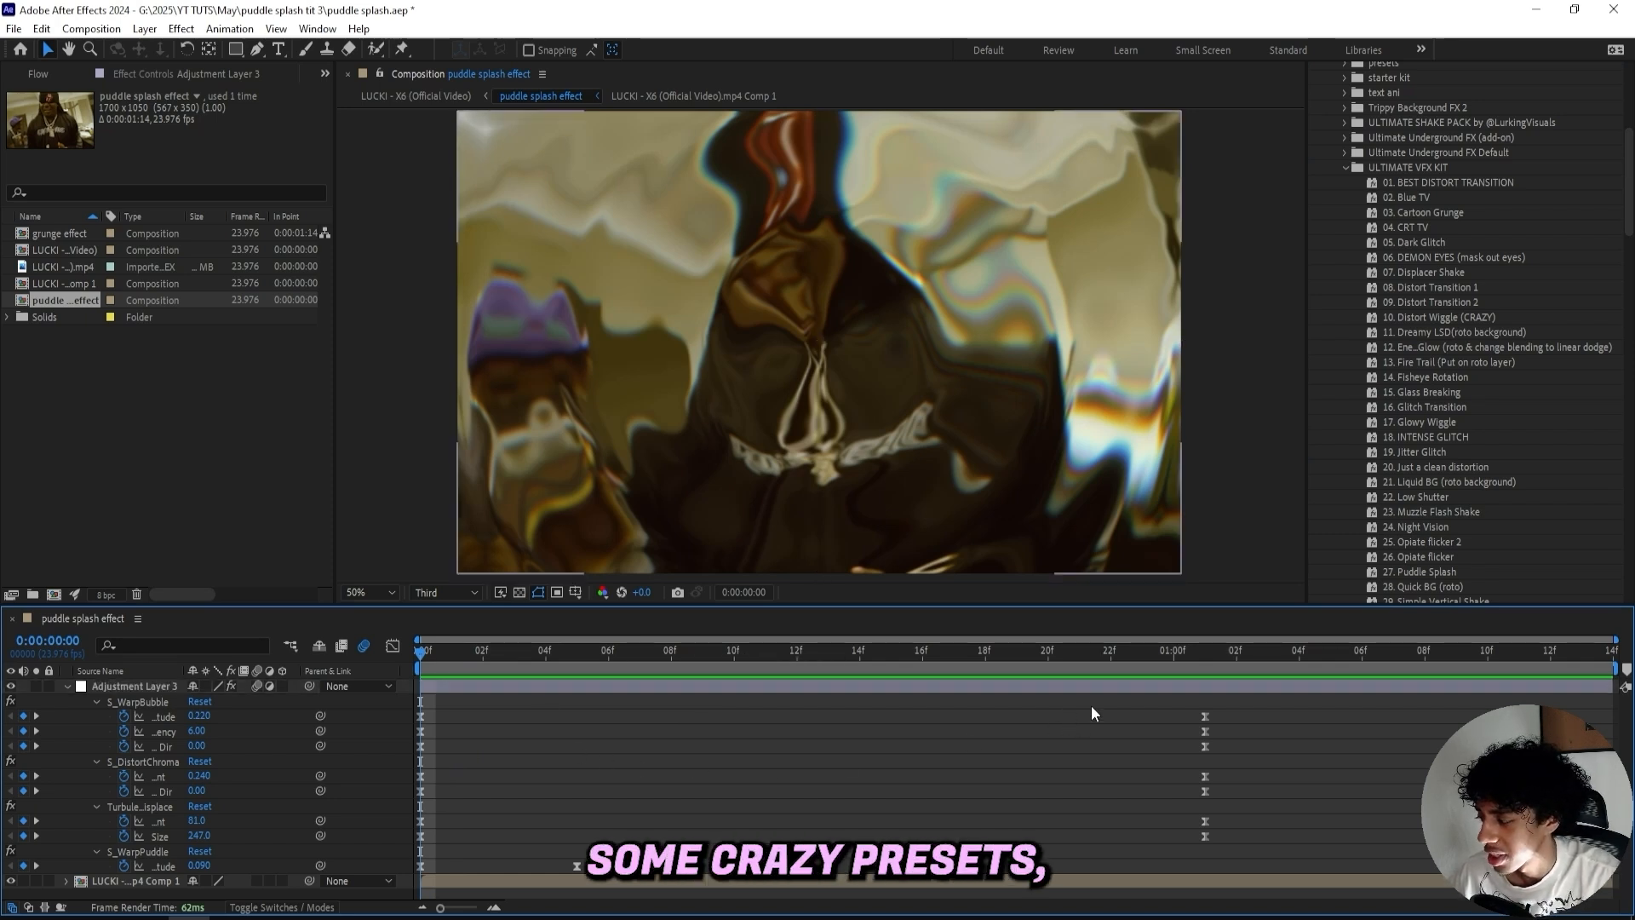
{"action": "scroll", "coordinate": [1451, 447], "scroll_direction": "down", "scroll_amount": 6}
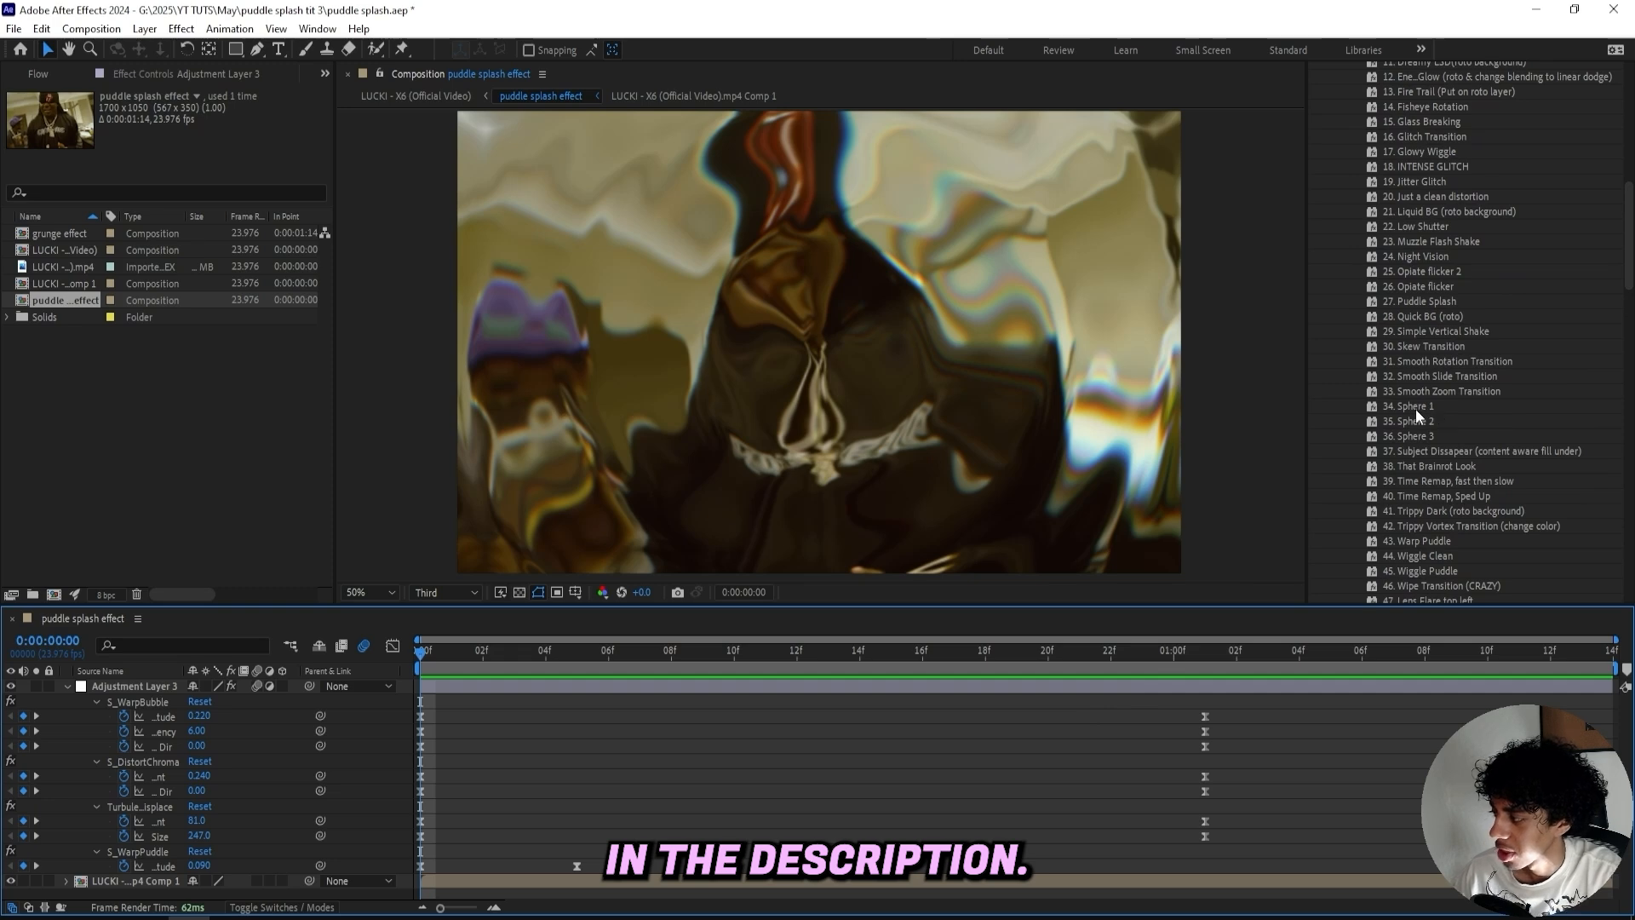
{"action": "scroll", "coordinate": [1414, 409], "scroll_direction": "down", "scroll_amount": 4}
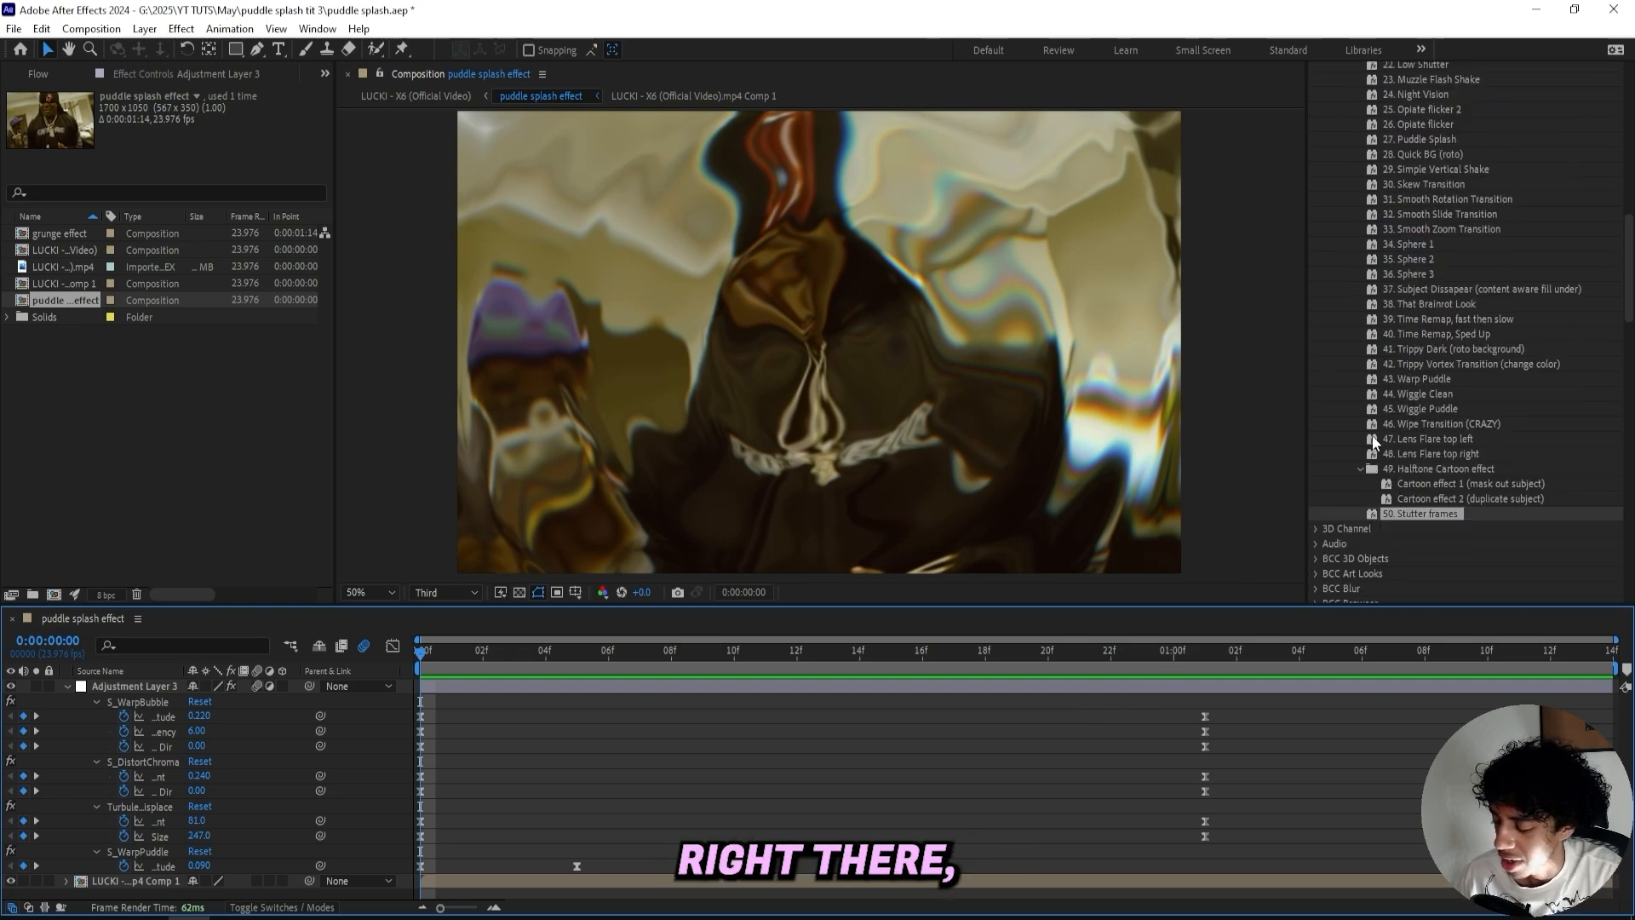